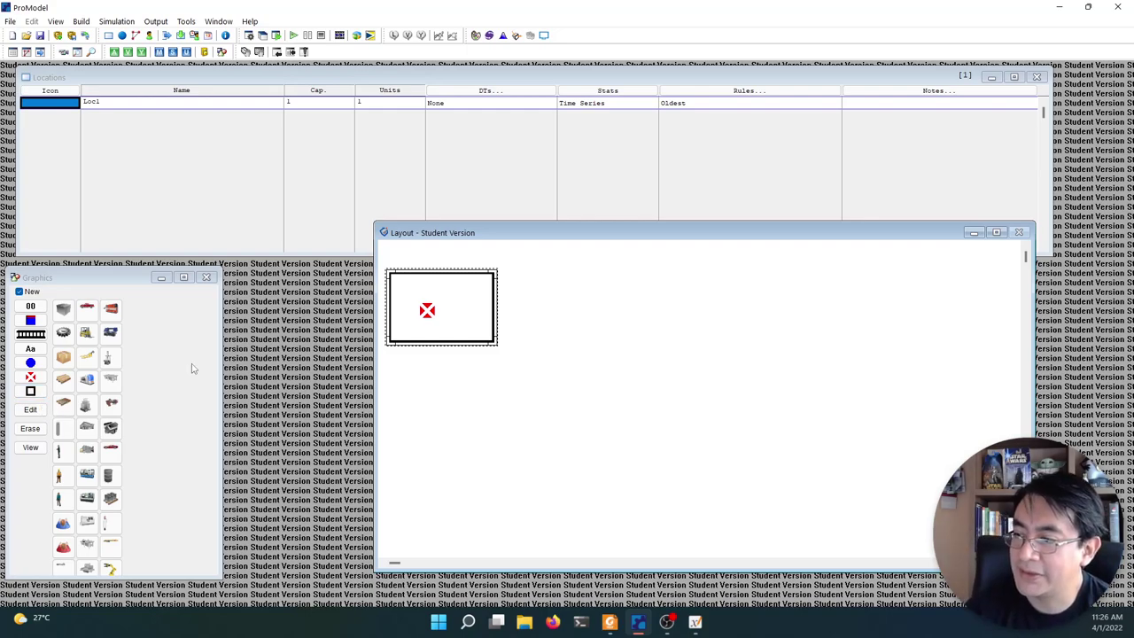
# - Reposition the Loc1 rectangle slightly down and to the right in the layout, and move its entity spot near the rectangle's middle
pyautogui.moveTo(433, 313); pyautogui.dragTo(446, 321)
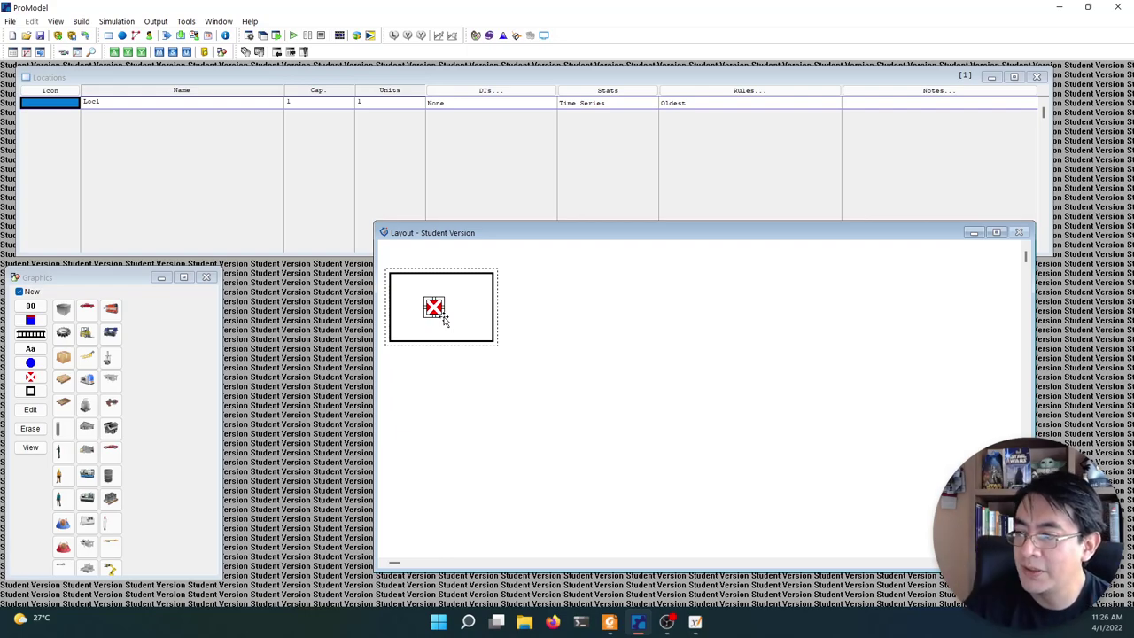
pyautogui.moveTo(431, 343); pyautogui.dragTo(463, 359)
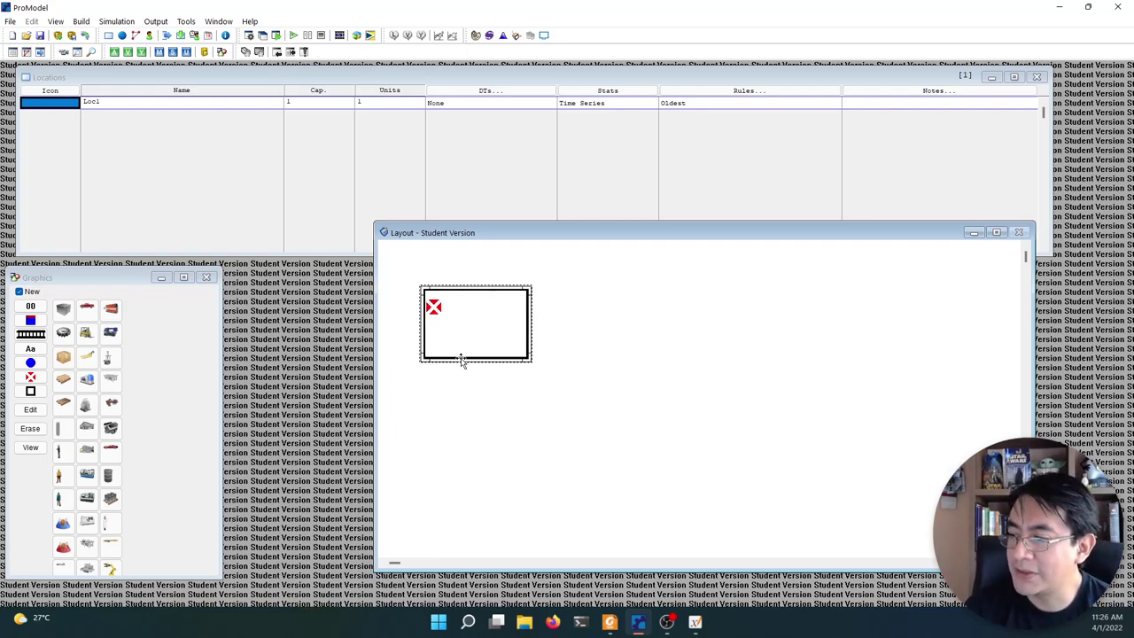
pyautogui.moveTo(434, 308); pyautogui.dragTo(468, 321)
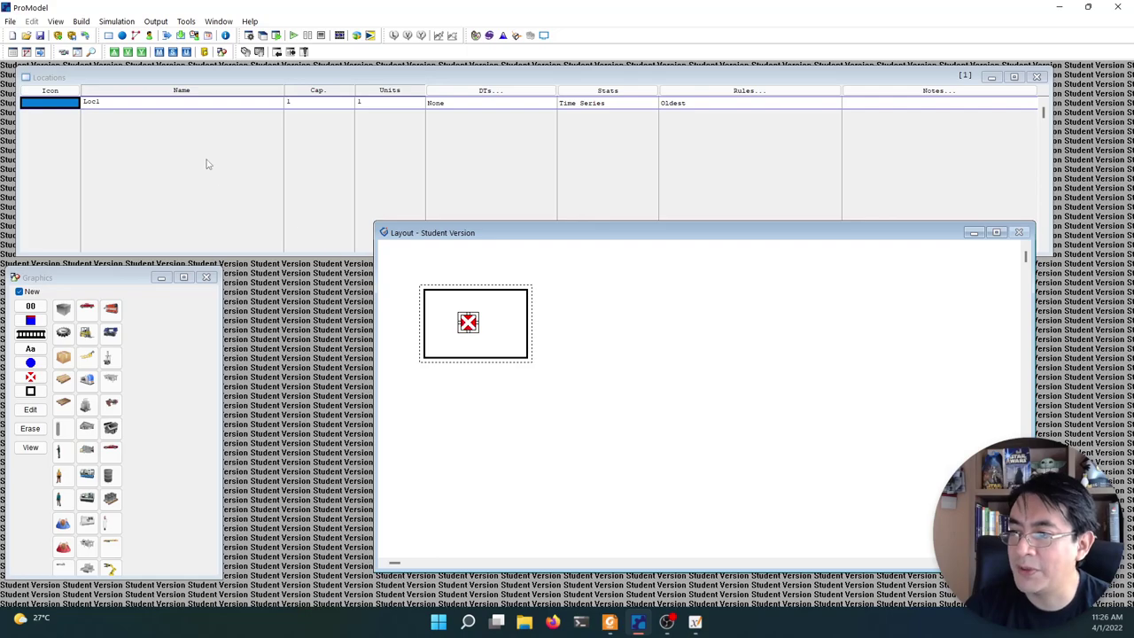
# - Rename the Loc1 location as Entrada and start a new location row
pyautogui.click(138, 105)
pyautogui.doubleClick(138, 105)
pyautogui.write('R')
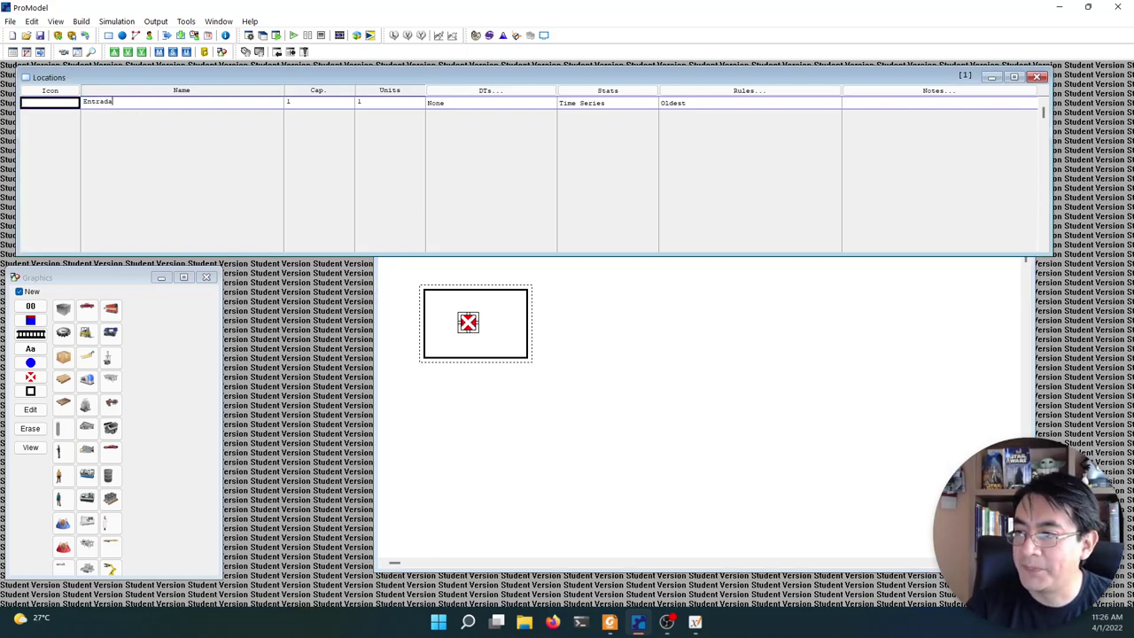
pyautogui.press('Return')
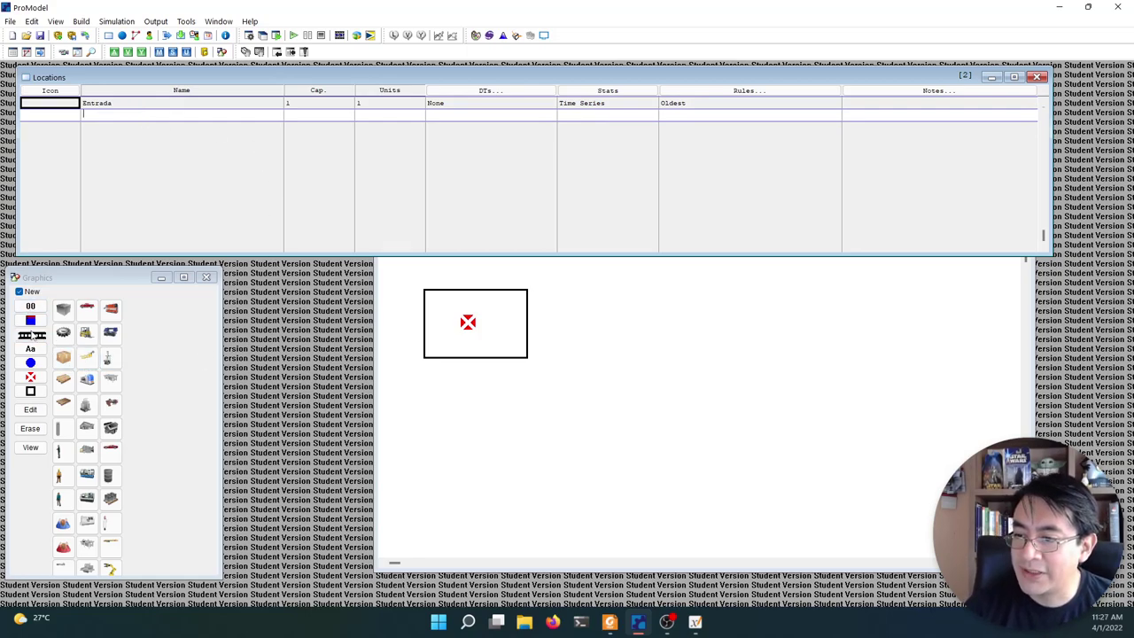
# - Draw an L-shaped queue running down and then right below the Entrada rectangle, and name the location Espera
pyautogui.click(463, 378)
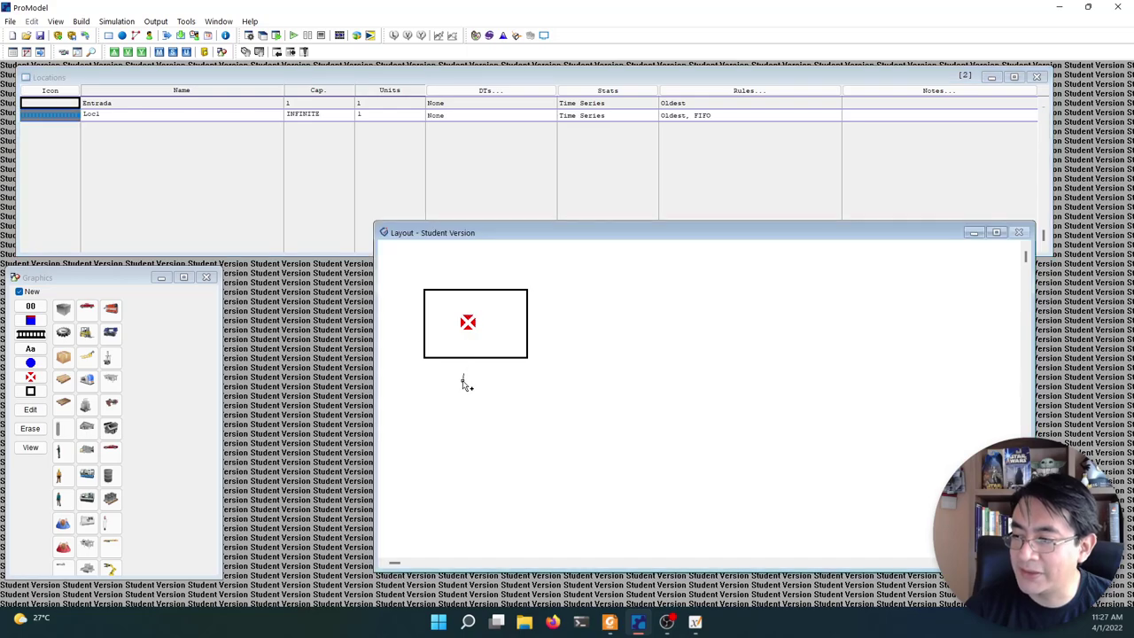
pyautogui.click(460, 482)
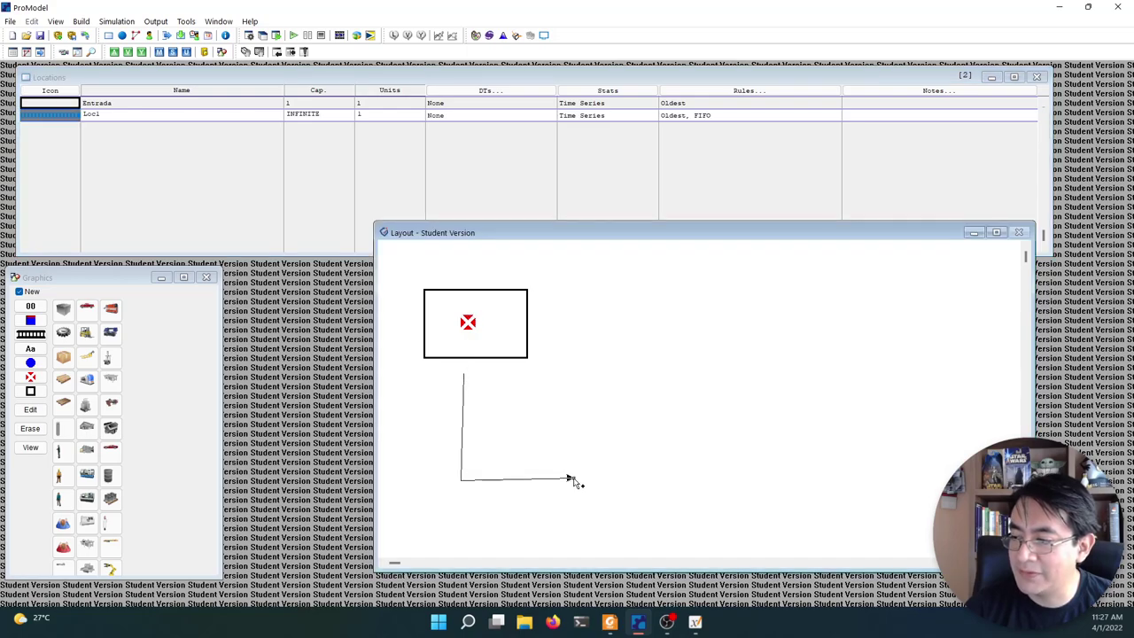
pyautogui.rightClick(708, 486)
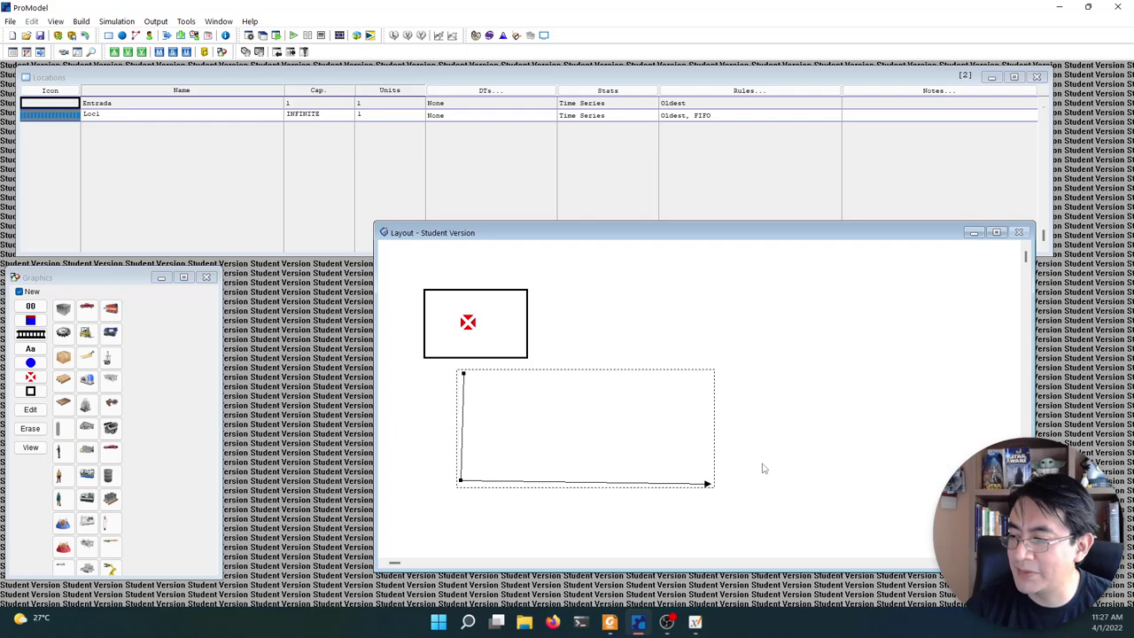
pyautogui.doubleClick(96, 115)
pyautogui.write('Espera')
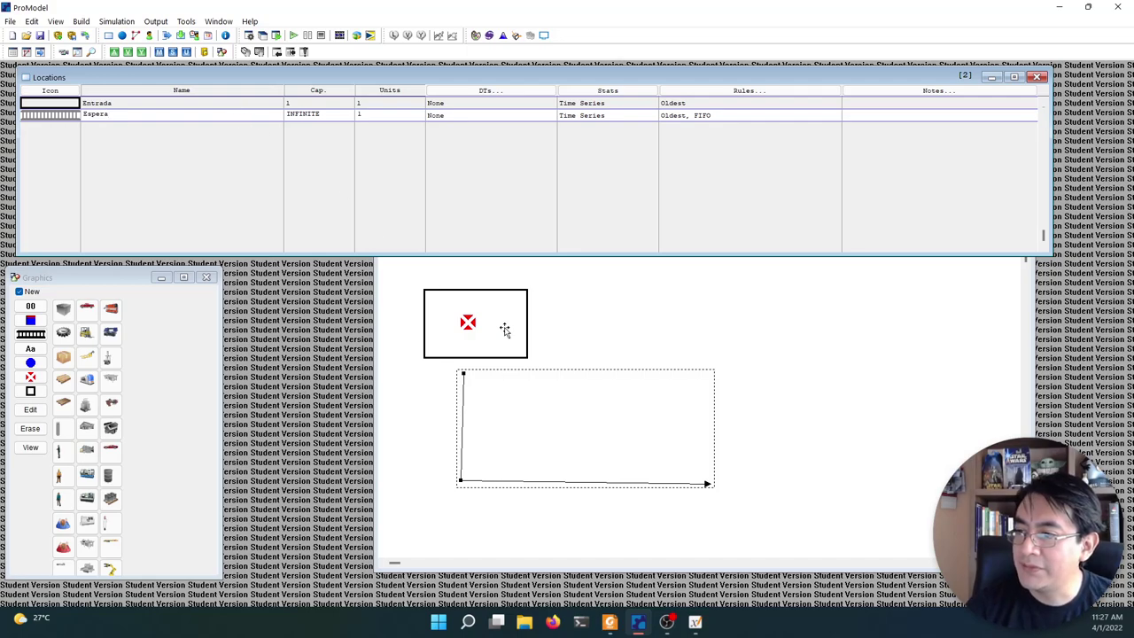
pyautogui.click(533, 514)
pyautogui.rightClick(526, 478)
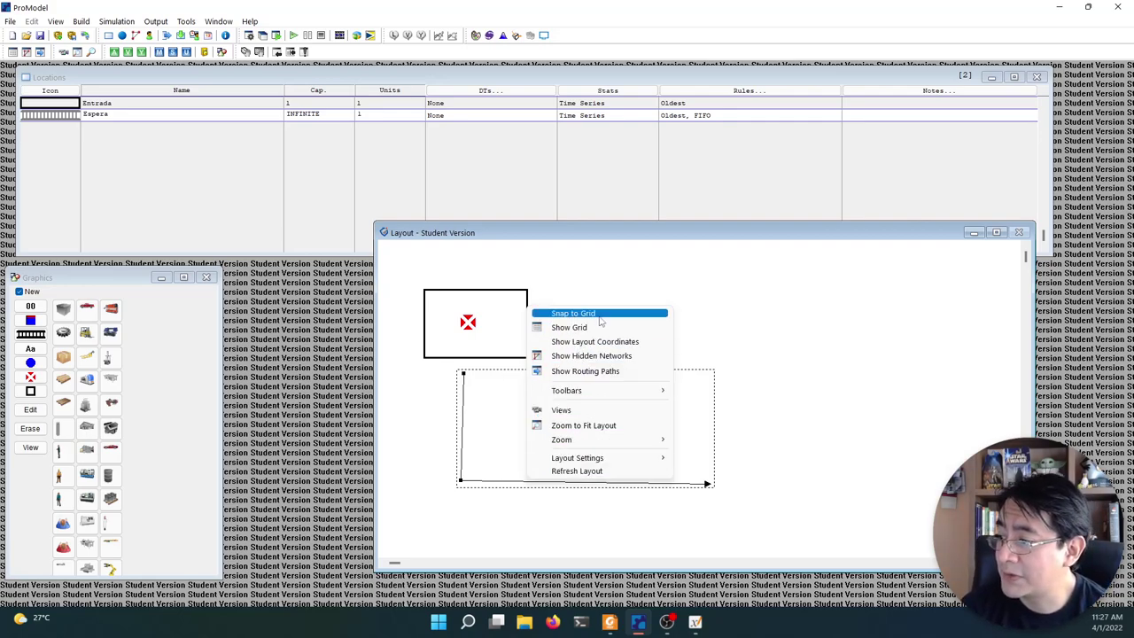
pyautogui.click(507, 412)
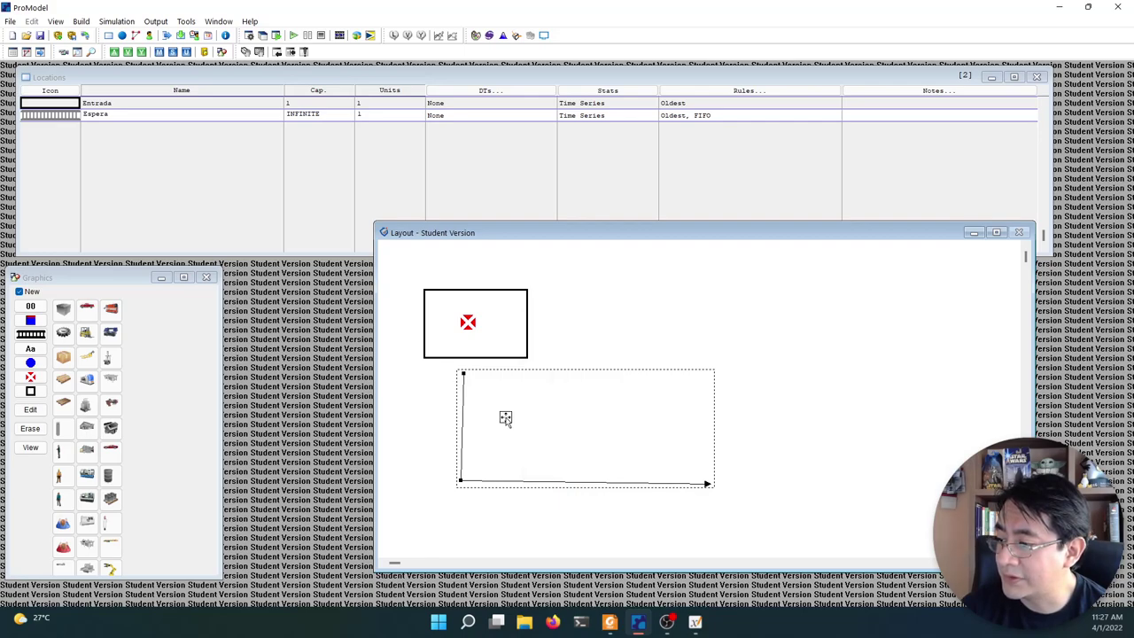
pyautogui.rightClick(481, 483)
pyautogui.click(475, 512)
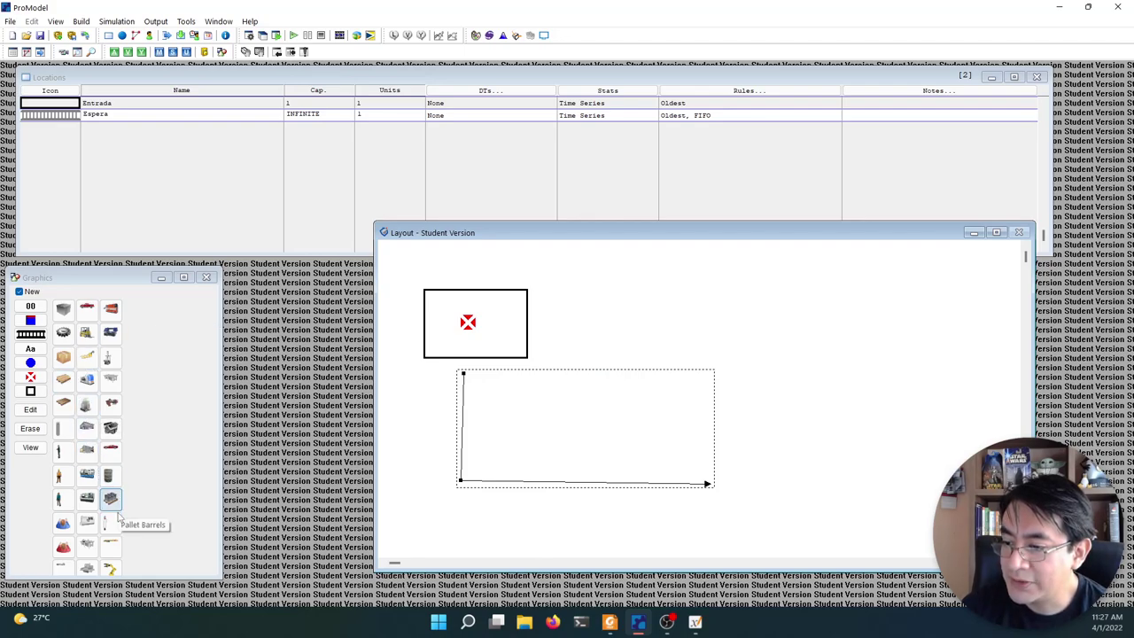
# - Add a location with the table graphic to the right of the Espera queue's end
pyautogui.click(111, 386)
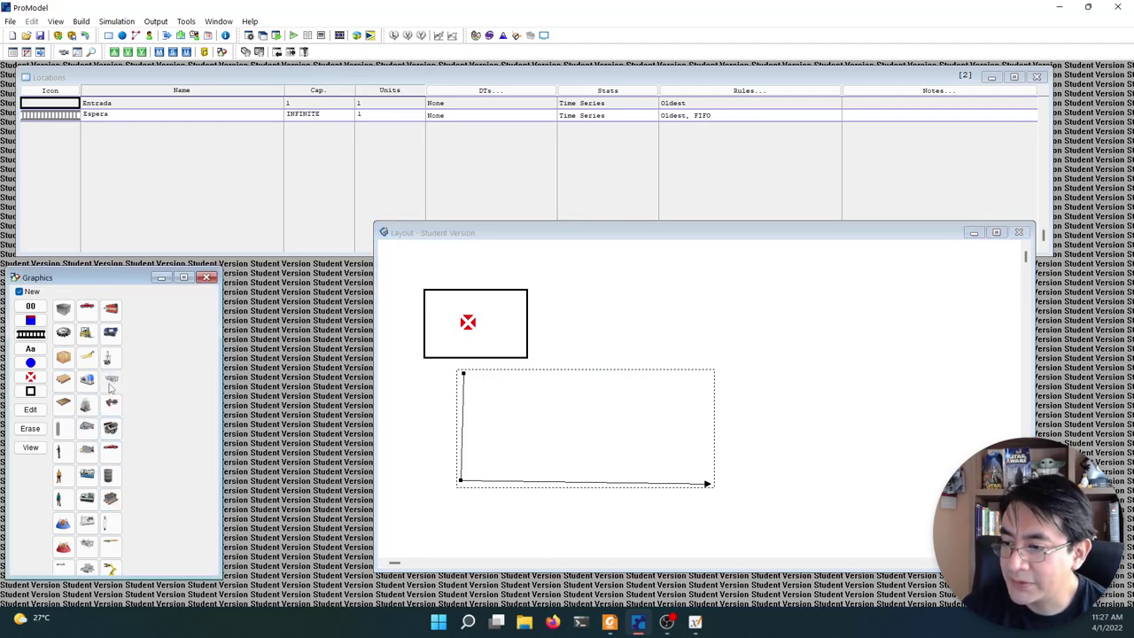
pyautogui.click(750, 403)
pyautogui.click(750, 403)
pyautogui.moveTo(749, 406); pyautogui.dragTo(802, 434)
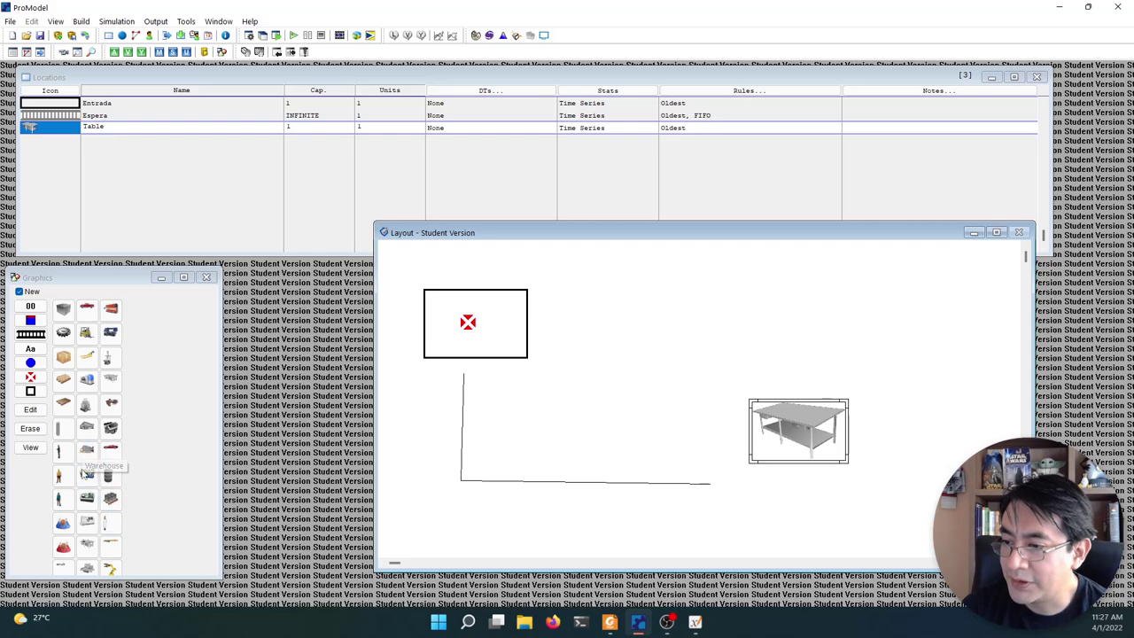
# - Turn off new-location creation and add the blue overhead operator graphic to the Table location, just right of the table
pyautogui.click(64, 524)
pyautogui.click(64, 527)
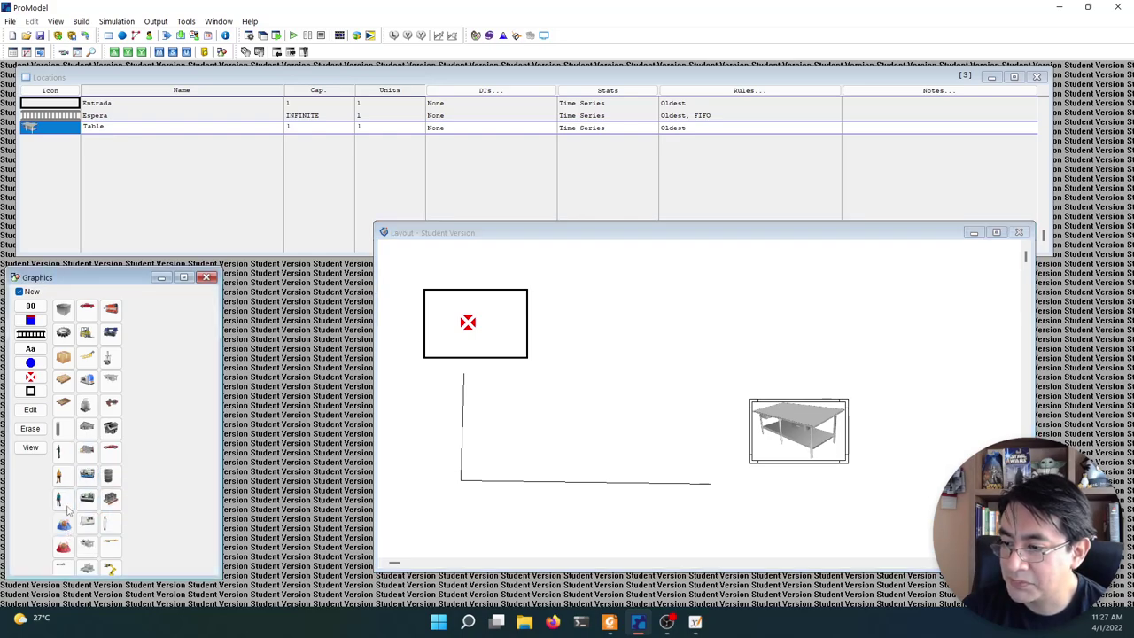
pyautogui.click(21, 296)
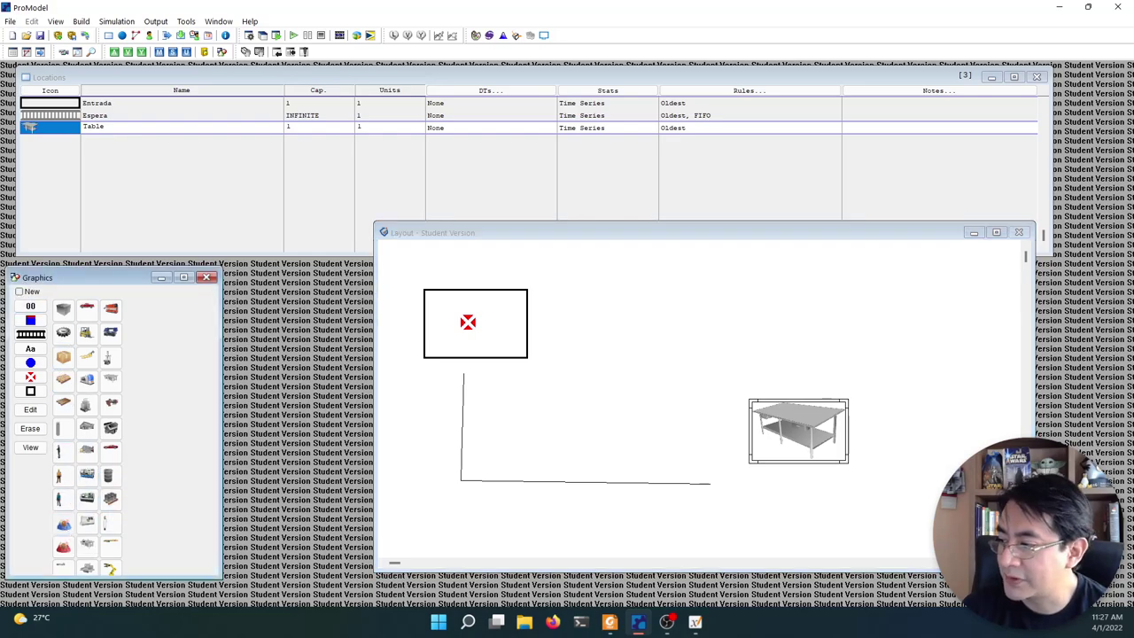
pyautogui.click(859, 424)
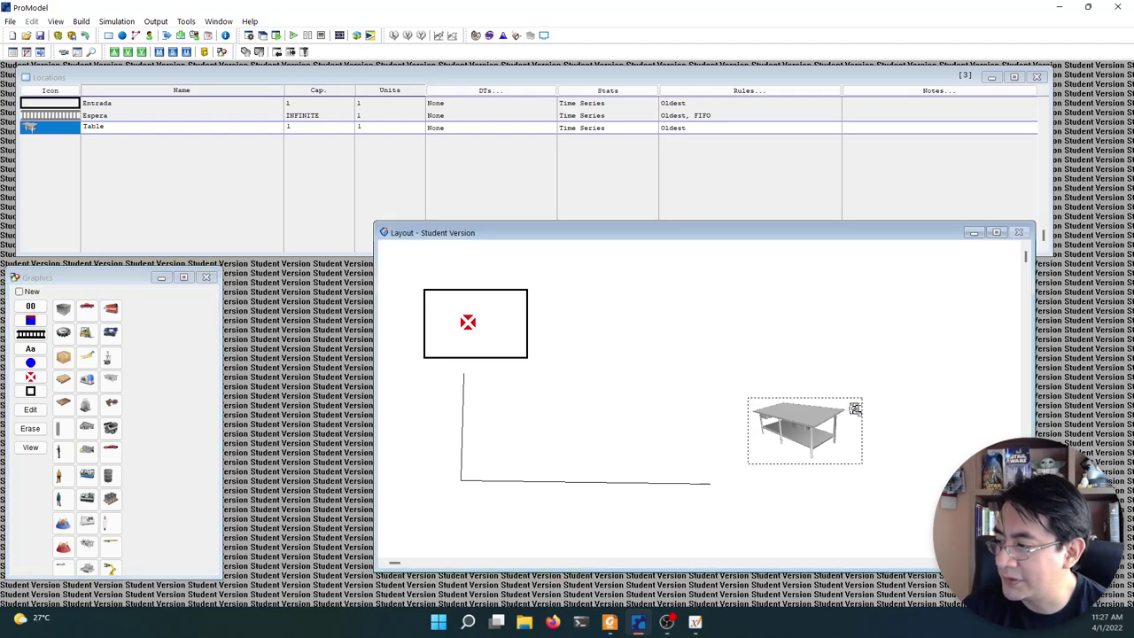
pyautogui.click(856, 409)
pyautogui.moveTo(877, 419); pyautogui.dragTo(881, 423)
# - Edit the blue operator graphic to rotate it toward the table, and move it to the table's upper-right corner
pyautogui.rightClick(881, 423)
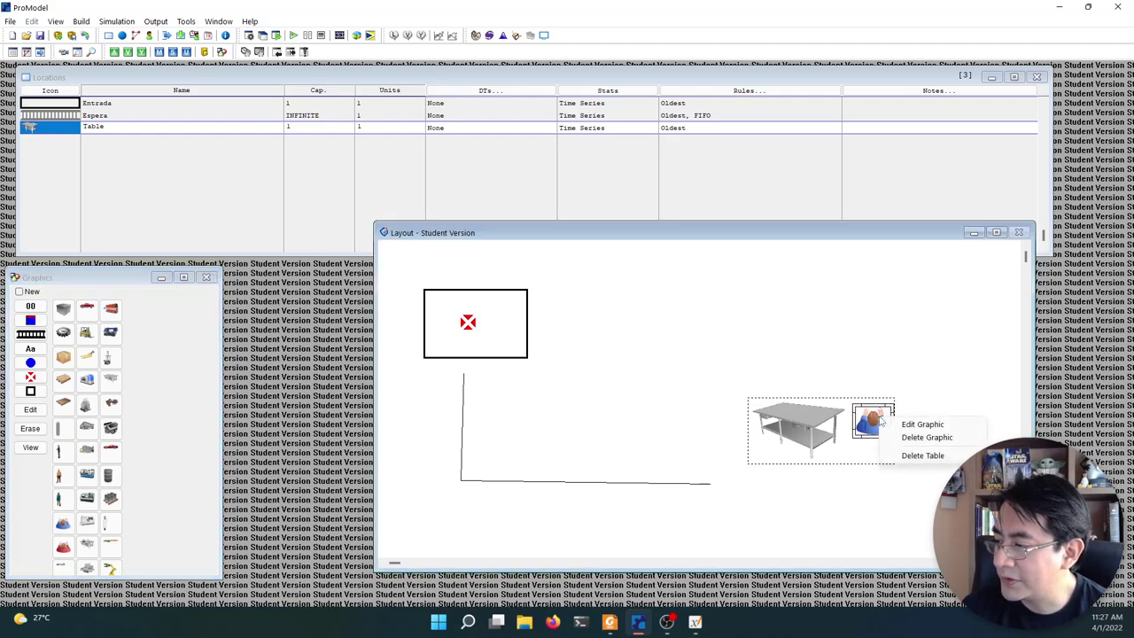
pyautogui.click(922, 436)
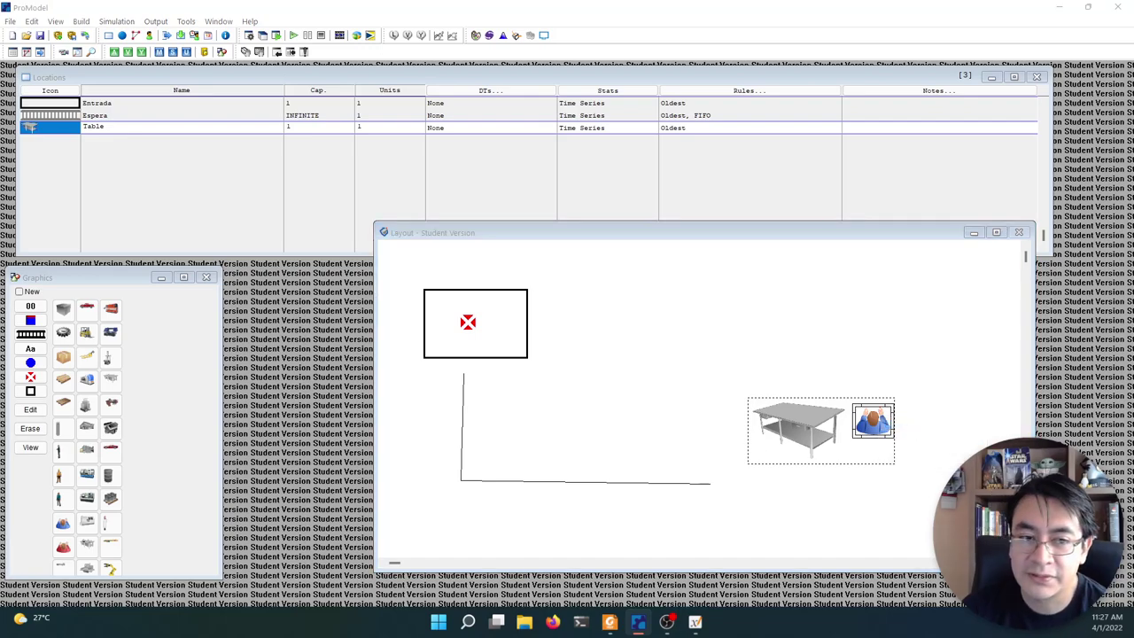
pyautogui.click(617, 395)
pyautogui.click(616, 392)
pyautogui.click(511, 443)
pyautogui.moveTo(880, 425); pyautogui.dragTo(858, 405)
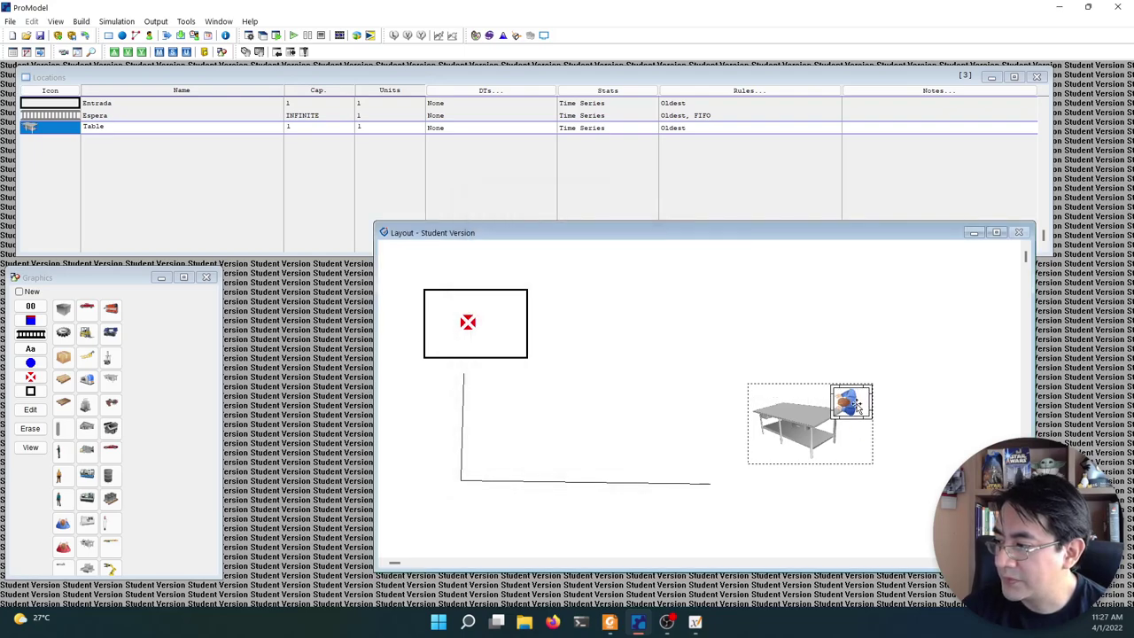
# - Add an entity spot just left of the table and rename the Table location as Venta
pyautogui.click(747, 441)
pyautogui.moveTo(746, 439); pyautogui.dragTo(742, 434)
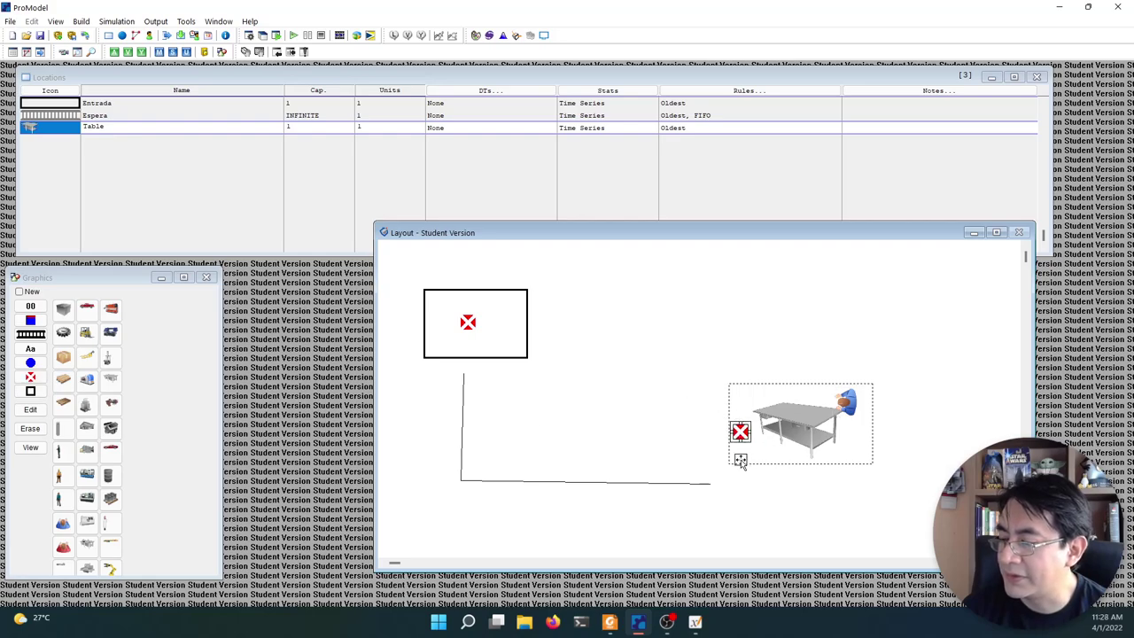
pyautogui.click(154, 126)
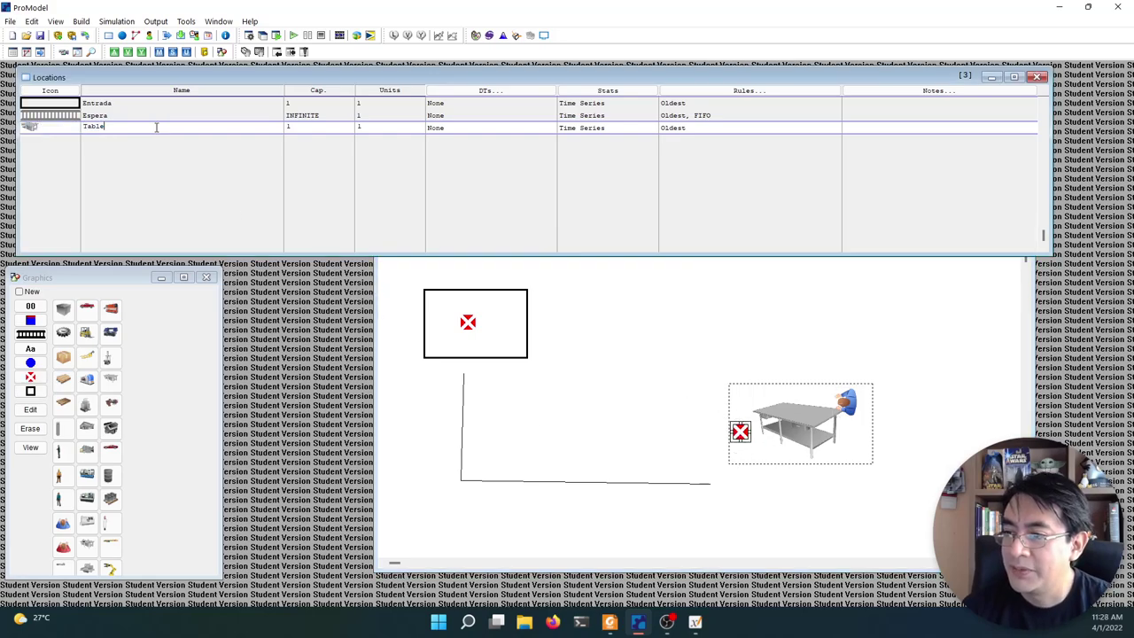
pyautogui.doubleClick(155, 127)
pyautogui.write('Venta')
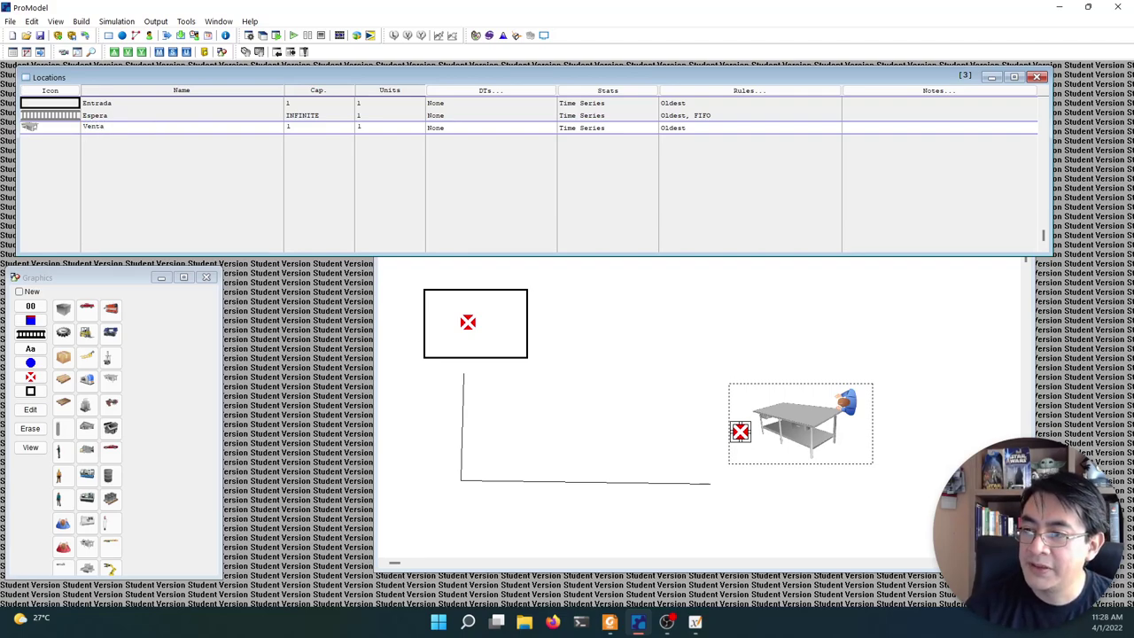
pyautogui.press('Return')
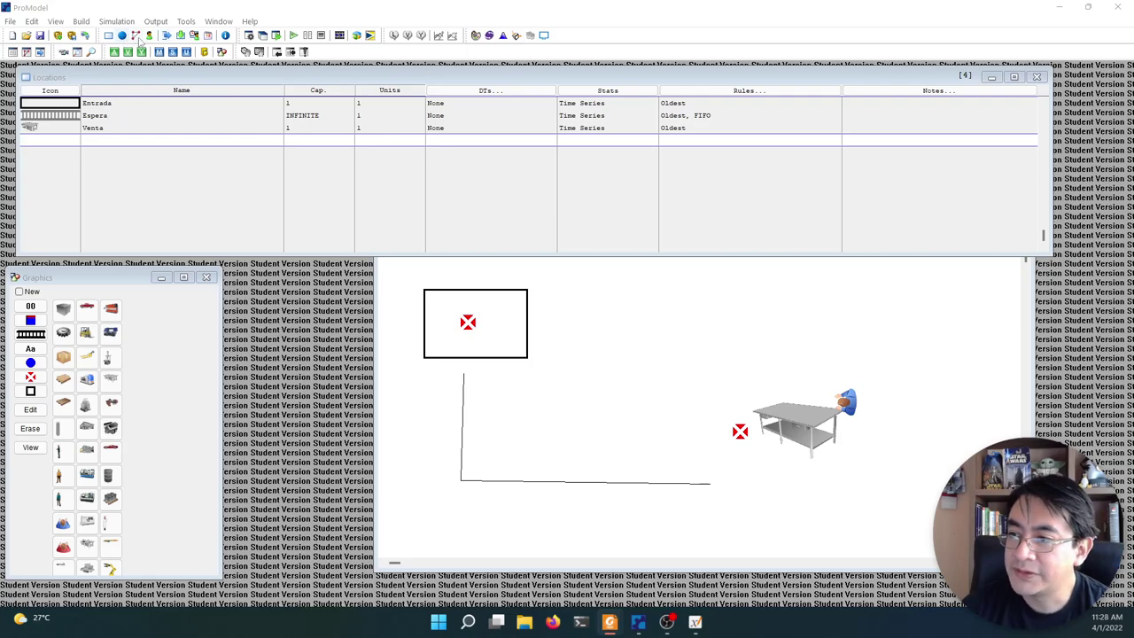
# - Open the entities editor and create four entities from the Machinist, Worker, second worker and Inspector graphics
pyautogui.click(169, 37)
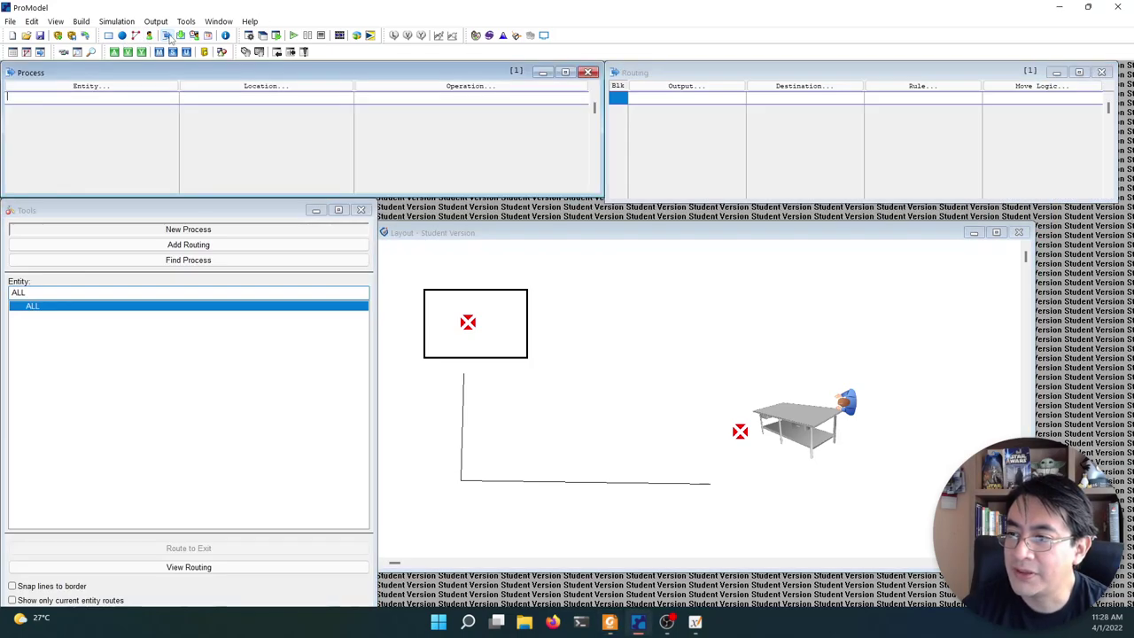
pyautogui.click(181, 37)
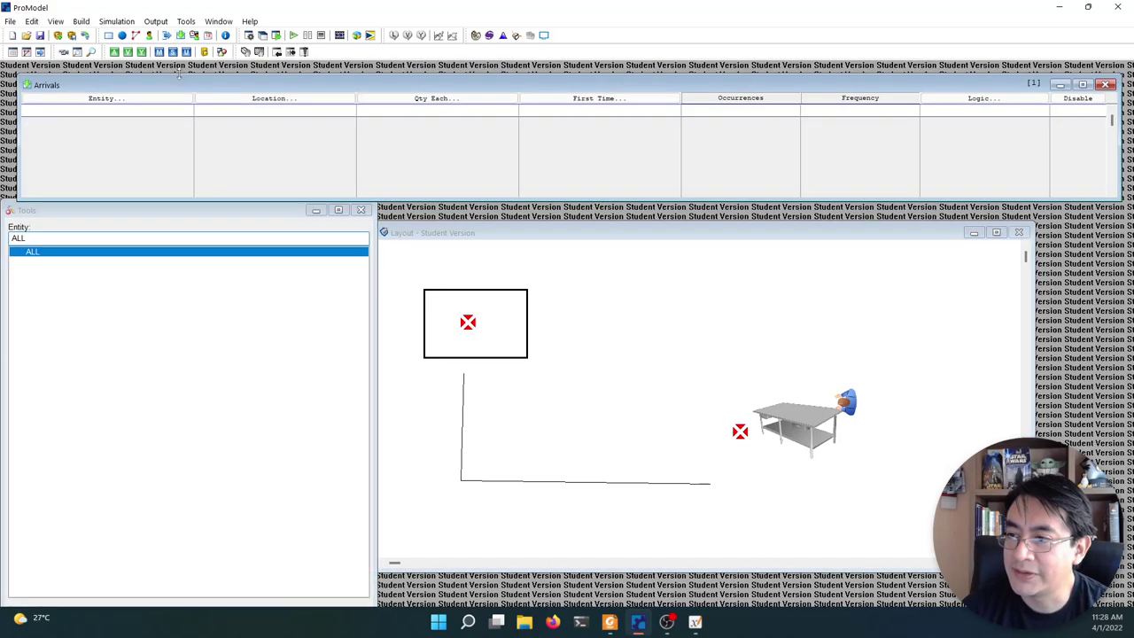
pyautogui.click(122, 36)
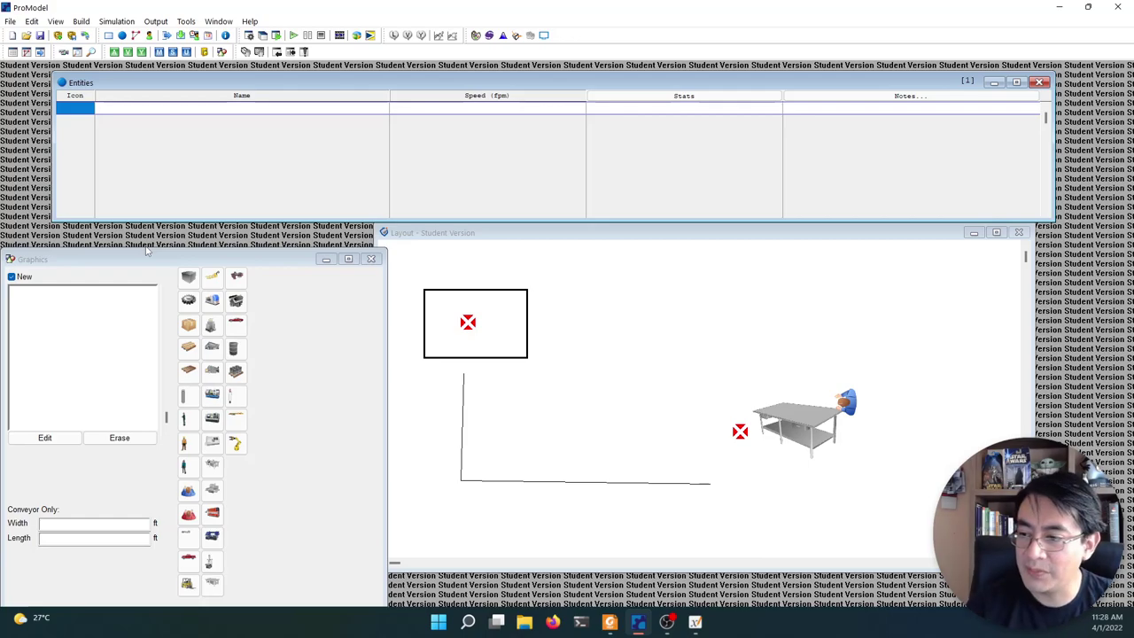
pyautogui.click(186, 422)
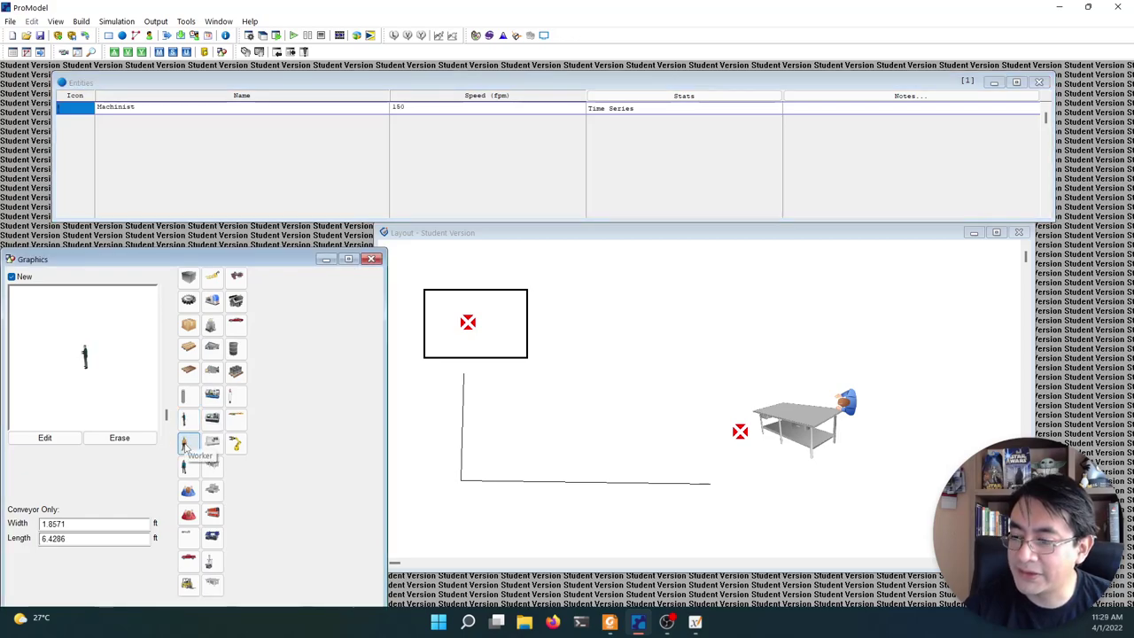
pyautogui.click(186, 445)
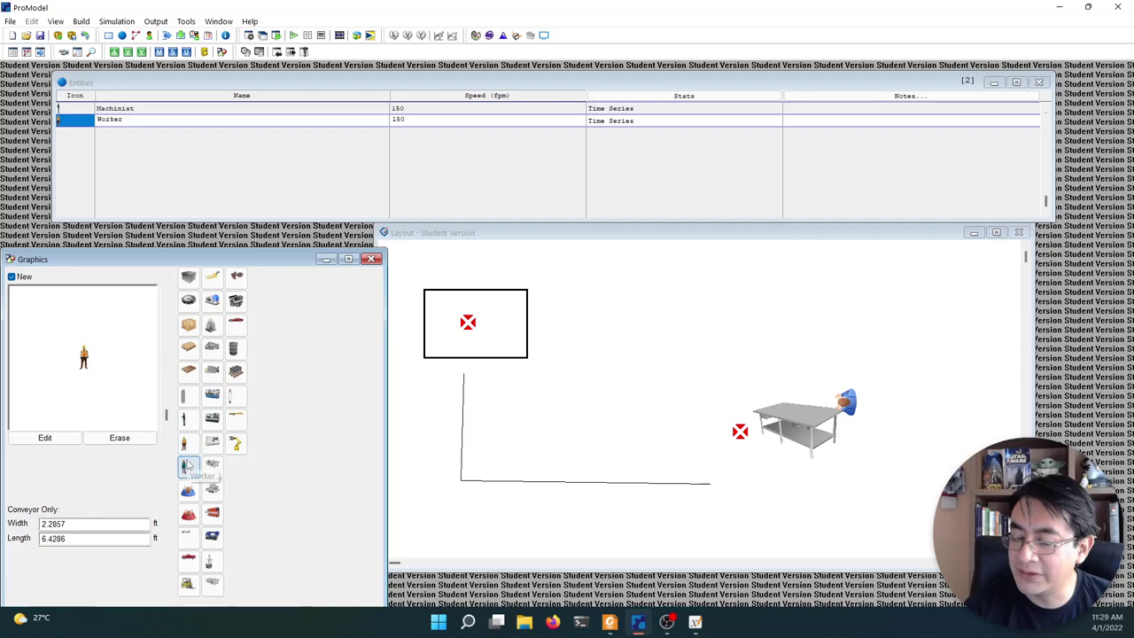
pyautogui.click(188, 465)
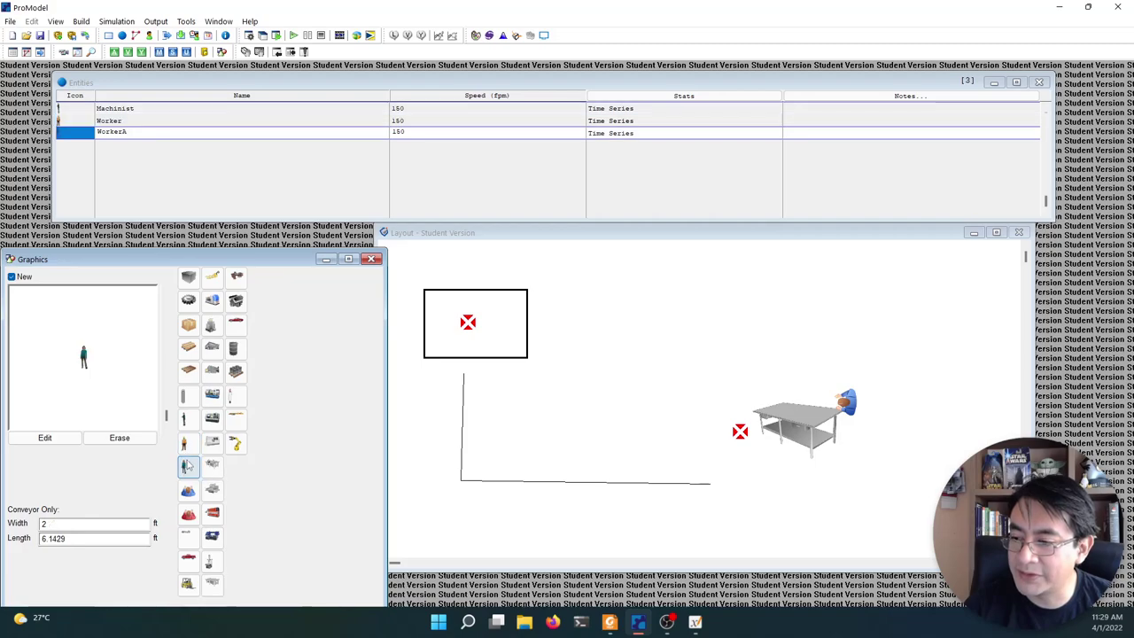
pyautogui.click(235, 403)
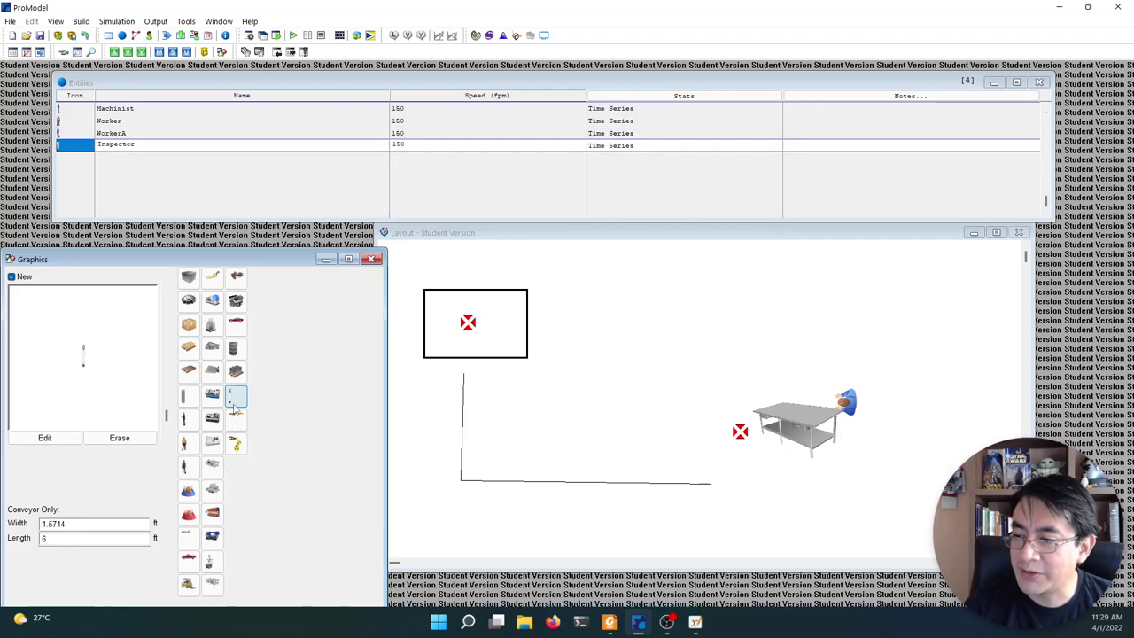
# - Rename the Machinist entity as Cliente and the Worker entity as Domestico
pyautogui.click(148, 107)
pyautogui.click(148, 108)
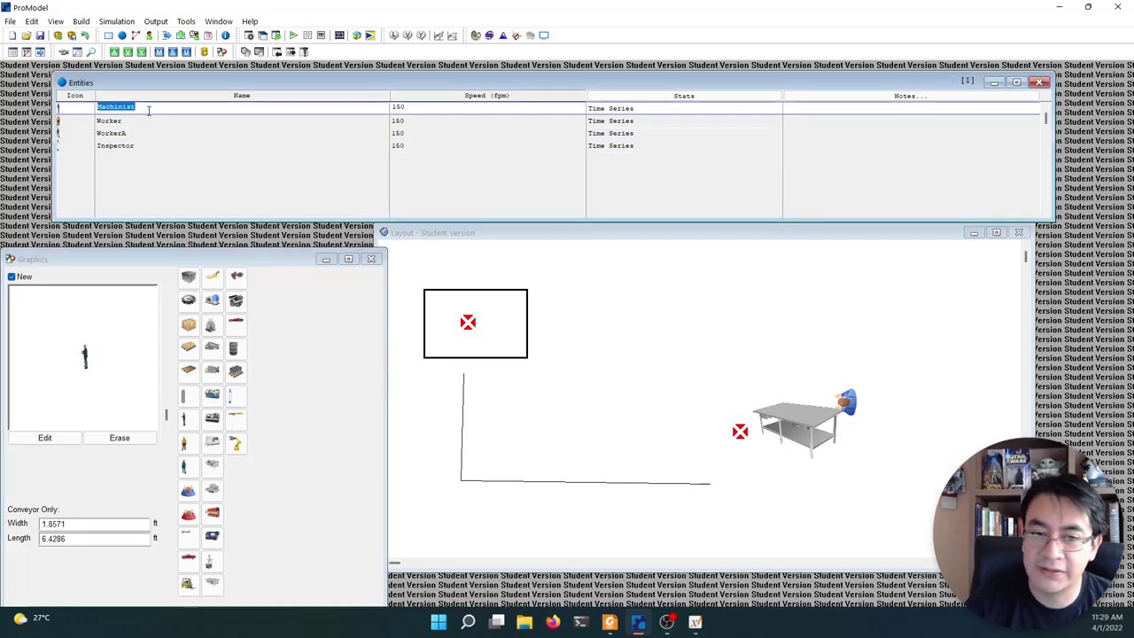
pyautogui.write('Cliente')
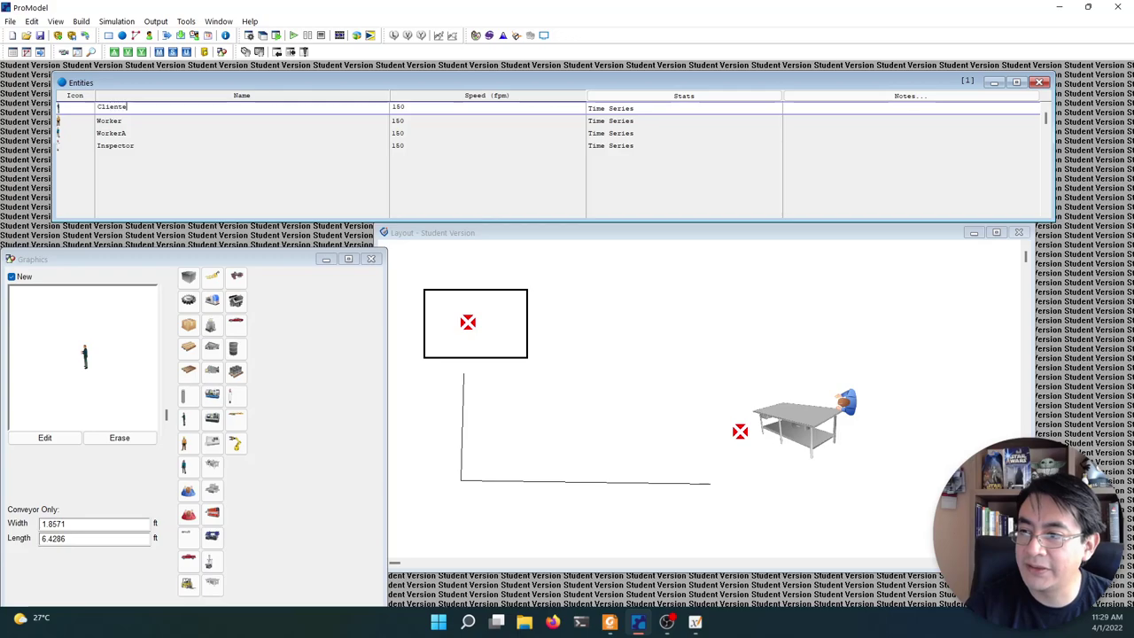
pyautogui.click(124, 121)
pyautogui.click(124, 121)
pyautogui.doubleClick(124, 121)
pyautogui.write('Domestico')
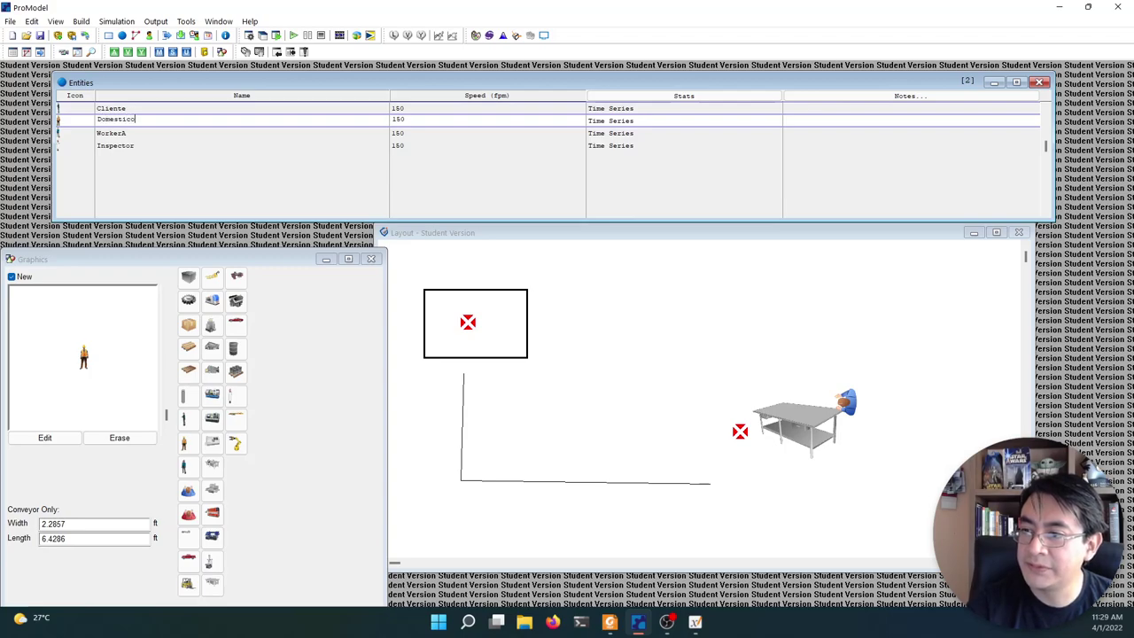
# - Rename the WorkerA entity as Empresarial and the Inspector entity as Videojugador
pyautogui.click(115, 132)
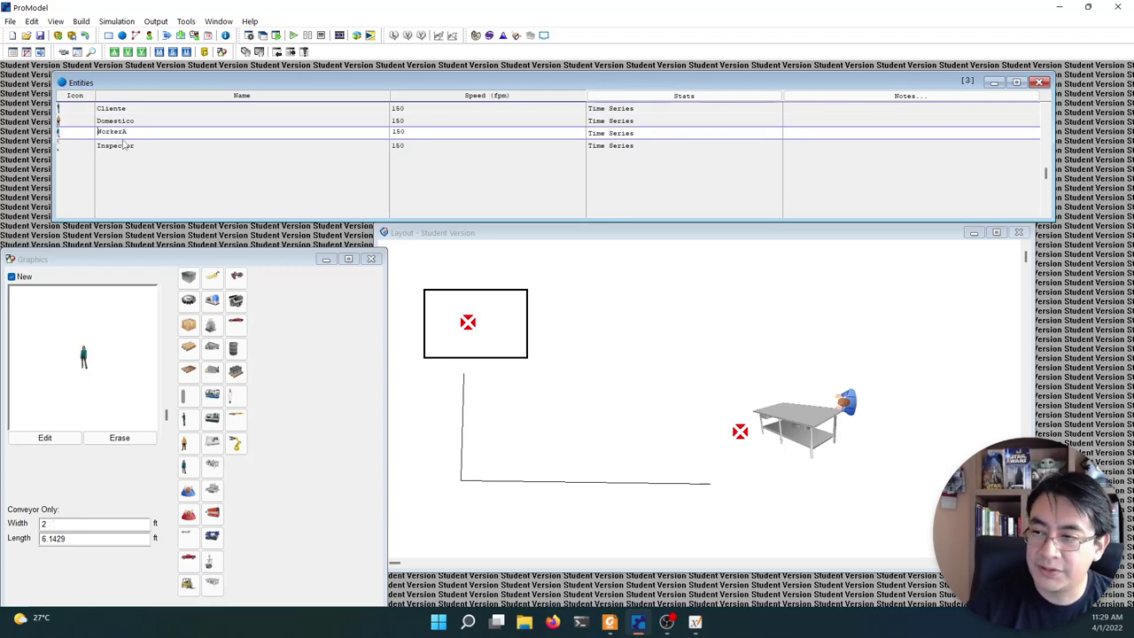
pyautogui.doubleClick(124, 139)
pyautogui.write('Empresarial')
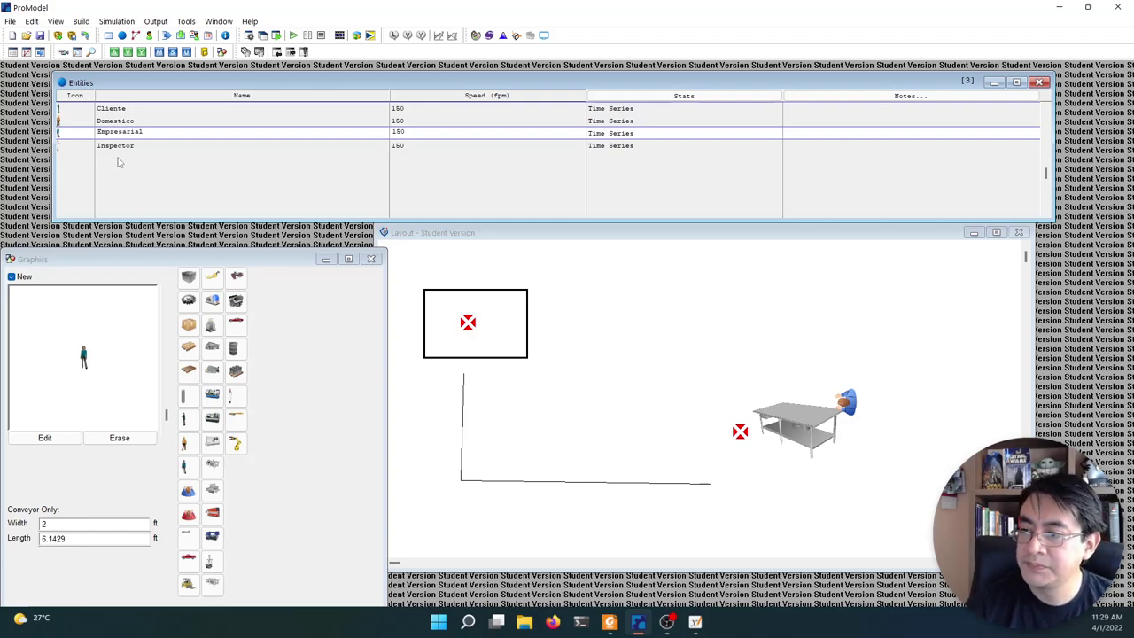
pyautogui.click(117, 146)
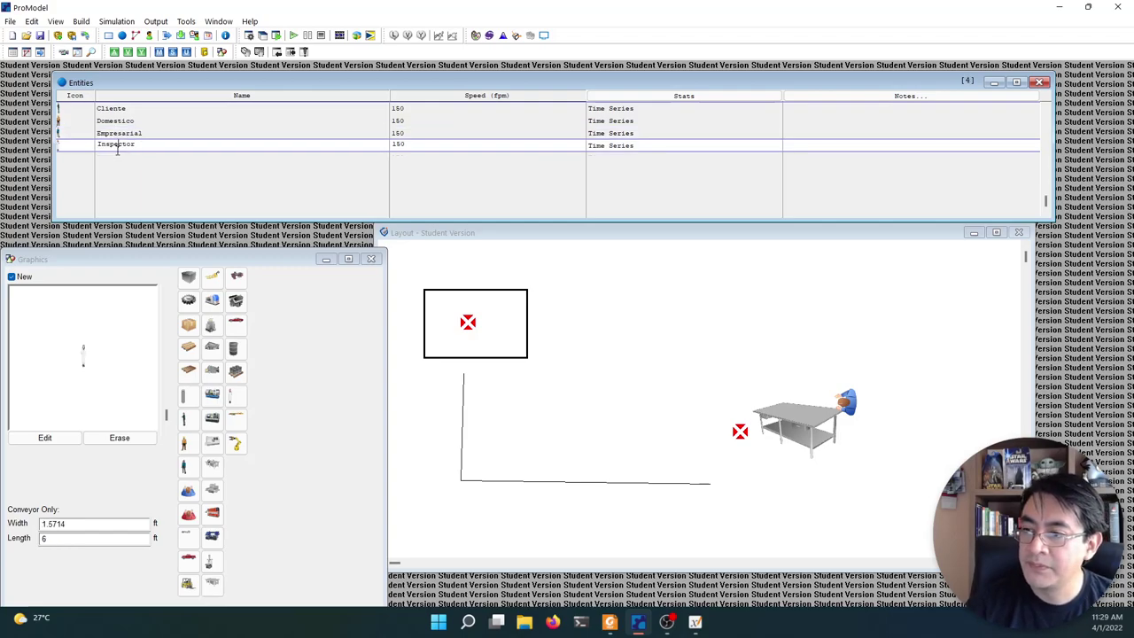
pyautogui.hotkey('shift', 'End')
pyautogui.write('G')
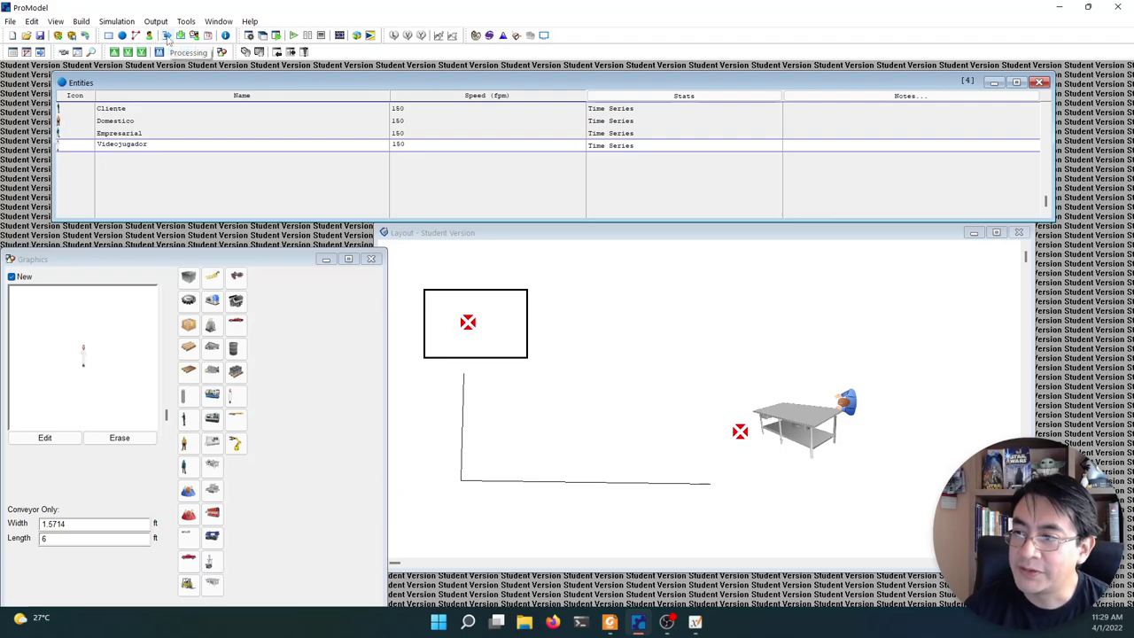
# - Open the arrivals editor and add an arrival of the Cliente entity at the Entrada location
pyautogui.click(180, 35)
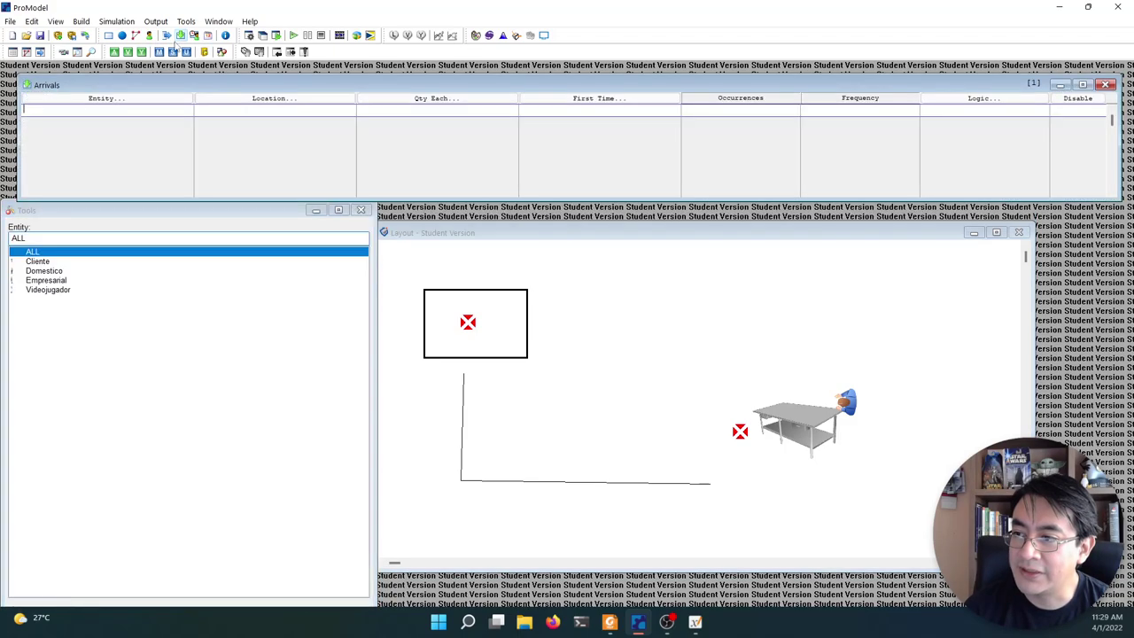
pyautogui.click(109, 118)
pyautogui.doubleClick(84, 145)
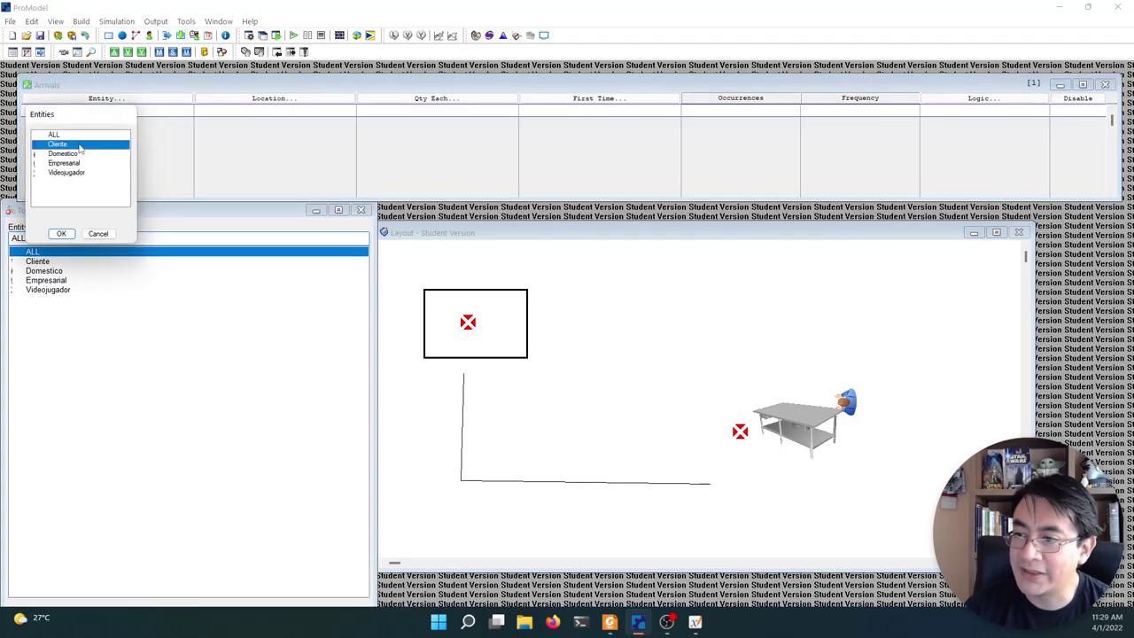
pyautogui.click(243, 120)
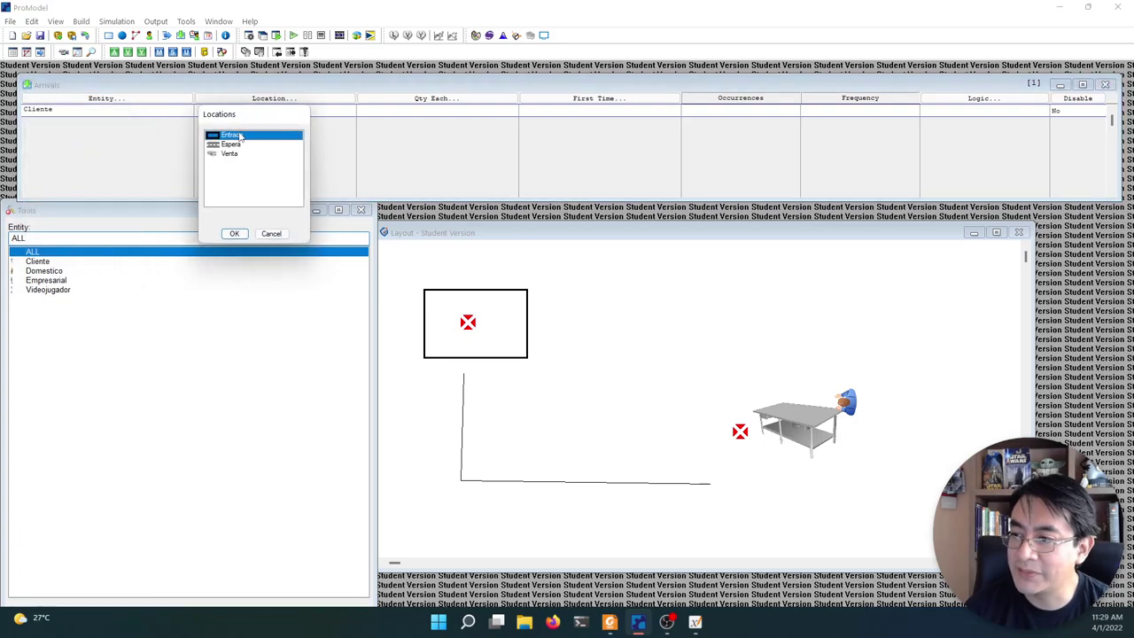
pyautogui.doubleClick(241, 135)
# - Set the Cliente arrival's quantity to 1, its first time to 0 and its occurrences to inf
pyautogui.click(429, 100)
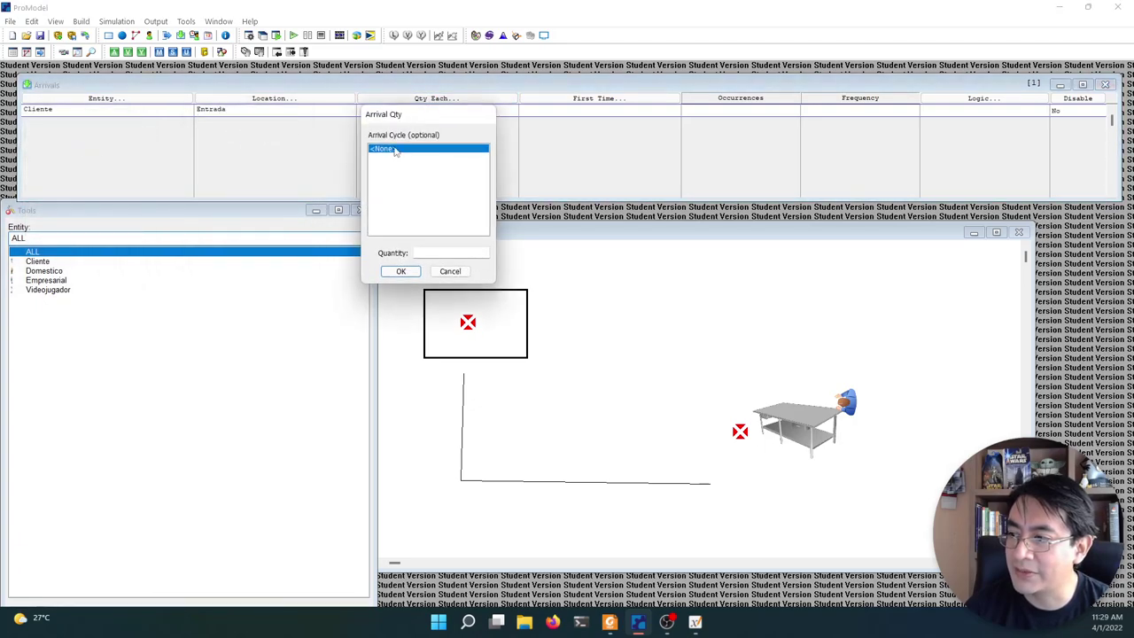
pyautogui.click(423, 253)
pyautogui.write('1')
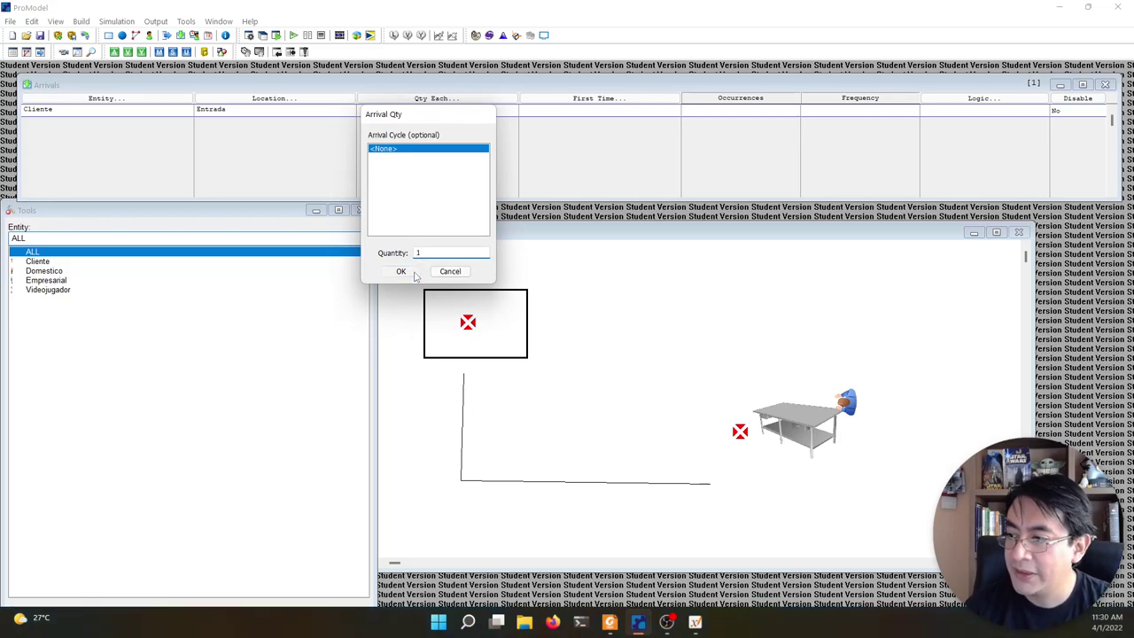
pyautogui.click(402, 271)
pyautogui.doubleClick(610, 113)
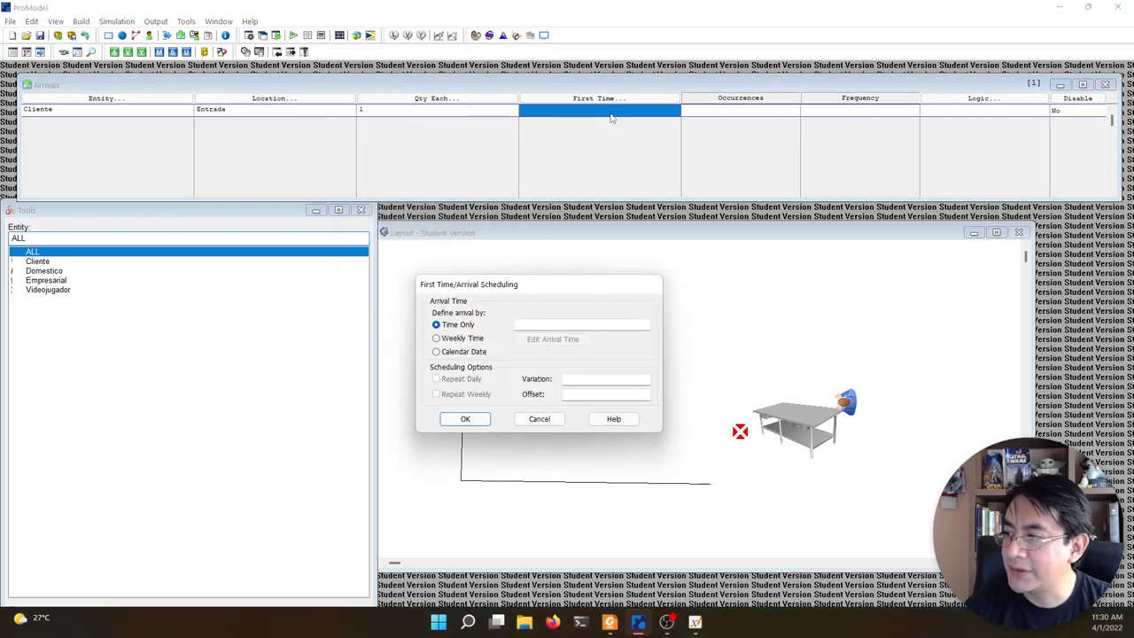
pyautogui.click(561, 324)
pyautogui.write('0')
pyautogui.click(465, 418)
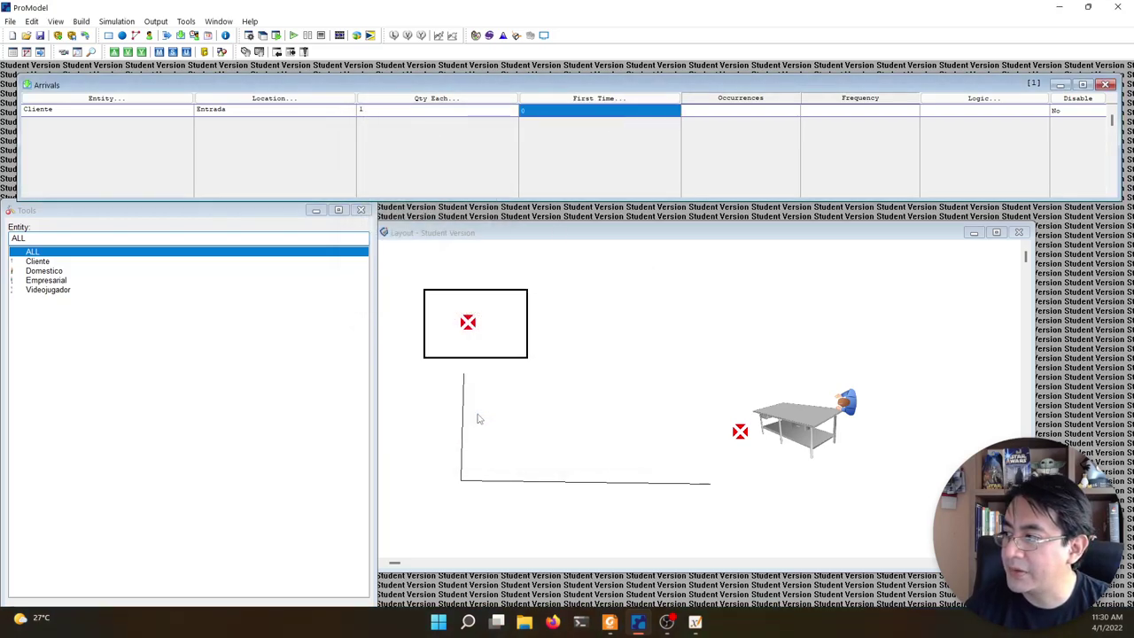
pyautogui.click(723, 111)
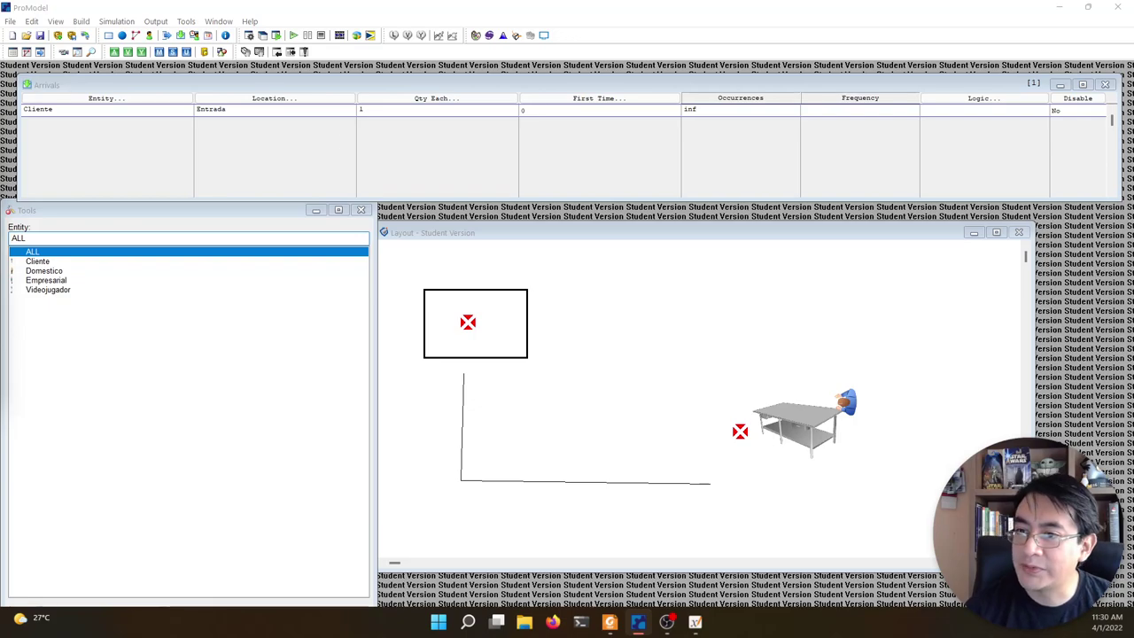
# - Build the Cliente arrival frequency as an exponential distribution, E(16) min, checking the mean against the Xournal++ notes
pyautogui.click(399, 367)
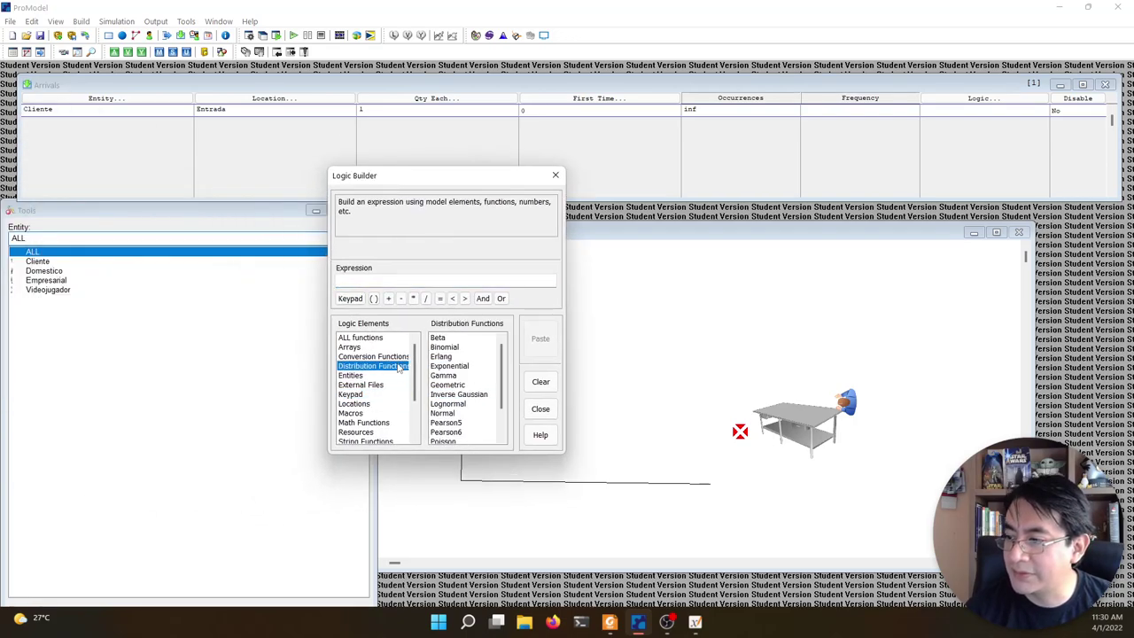
pyautogui.doubleClick(459, 364)
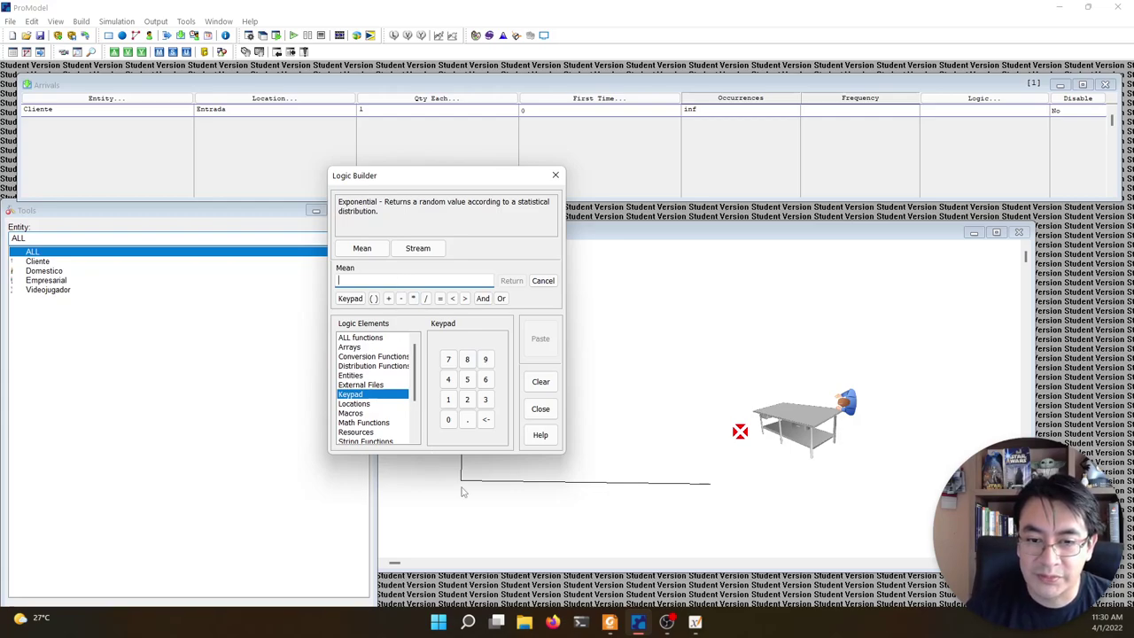
pyautogui.click(696, 622)
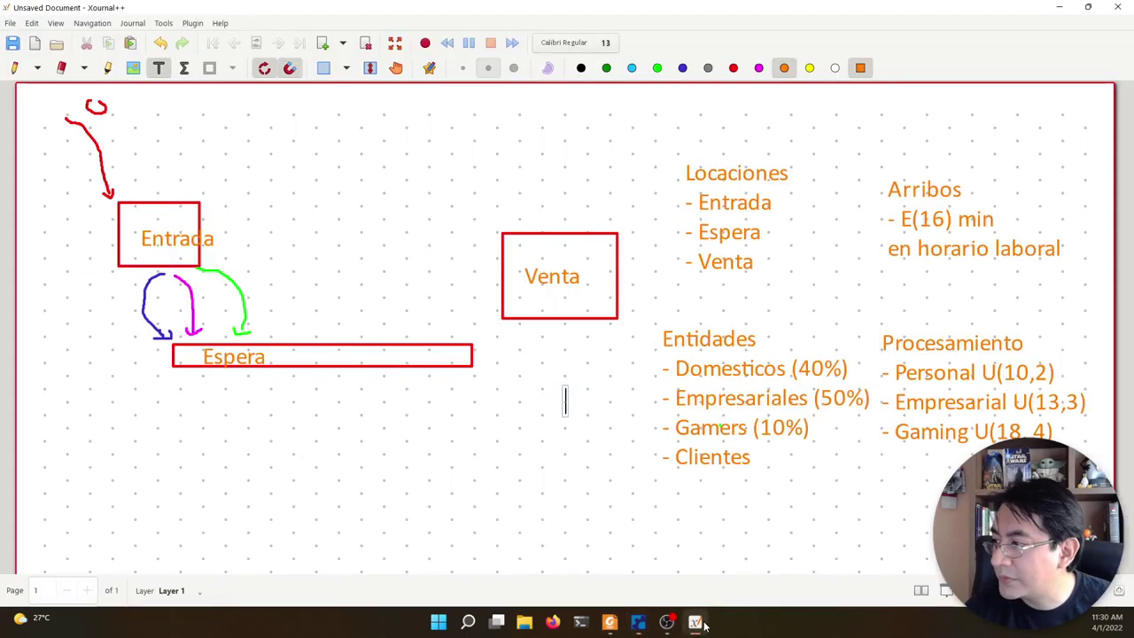
pyautogui.click(703, 625)
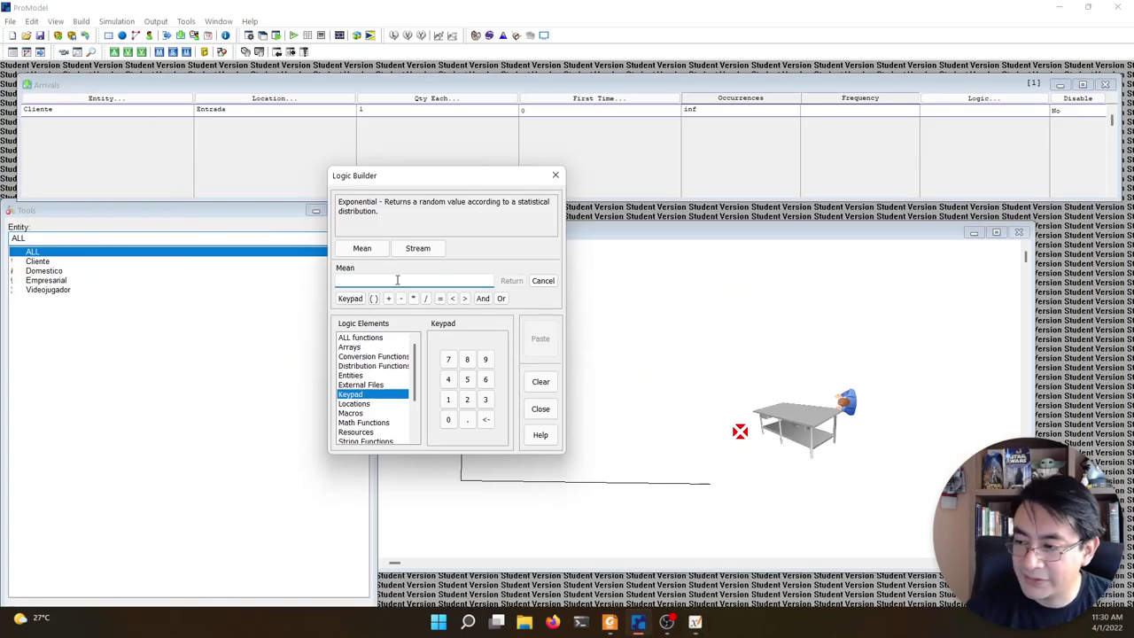
pyautogui.click(362, 248)
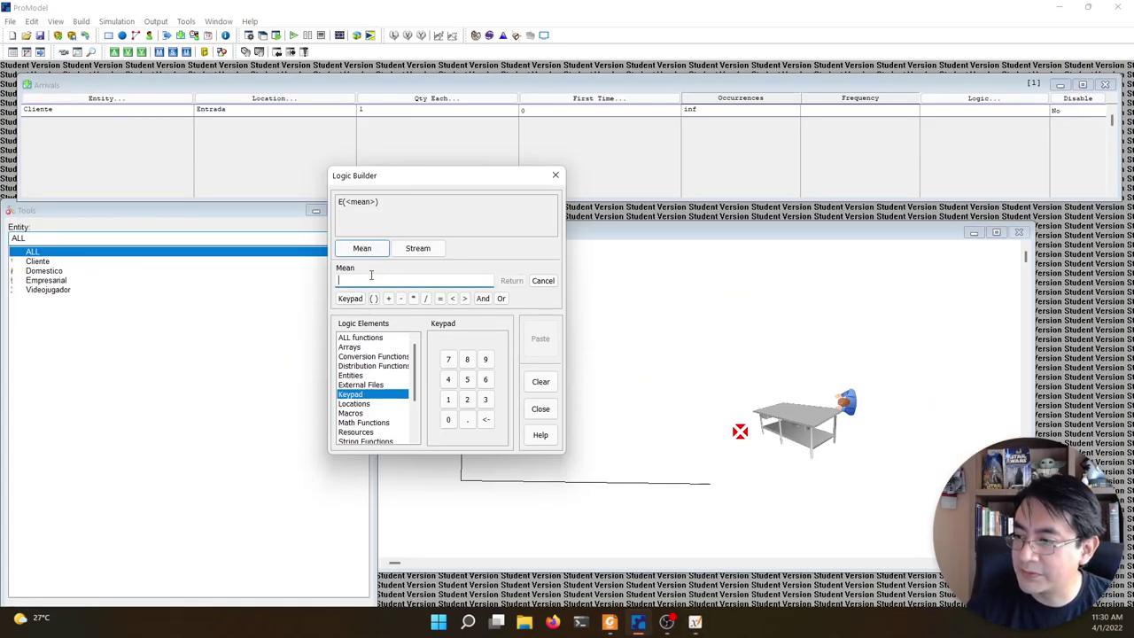
pyautogui.write('16')
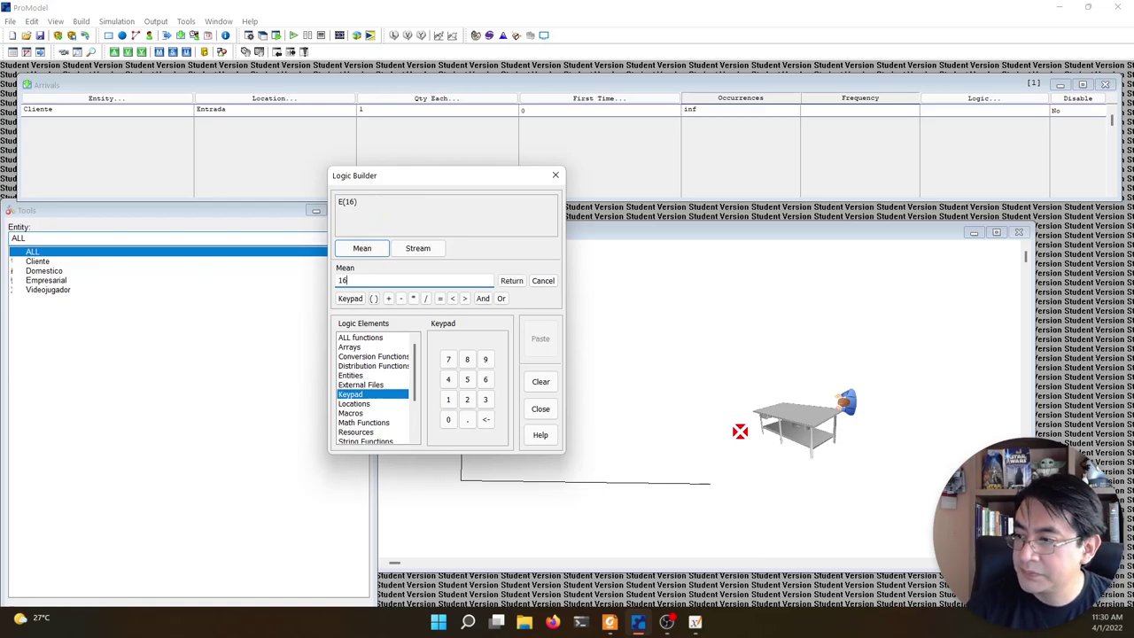
pyautogui.click(511, 280)
pyautogui.write('min')
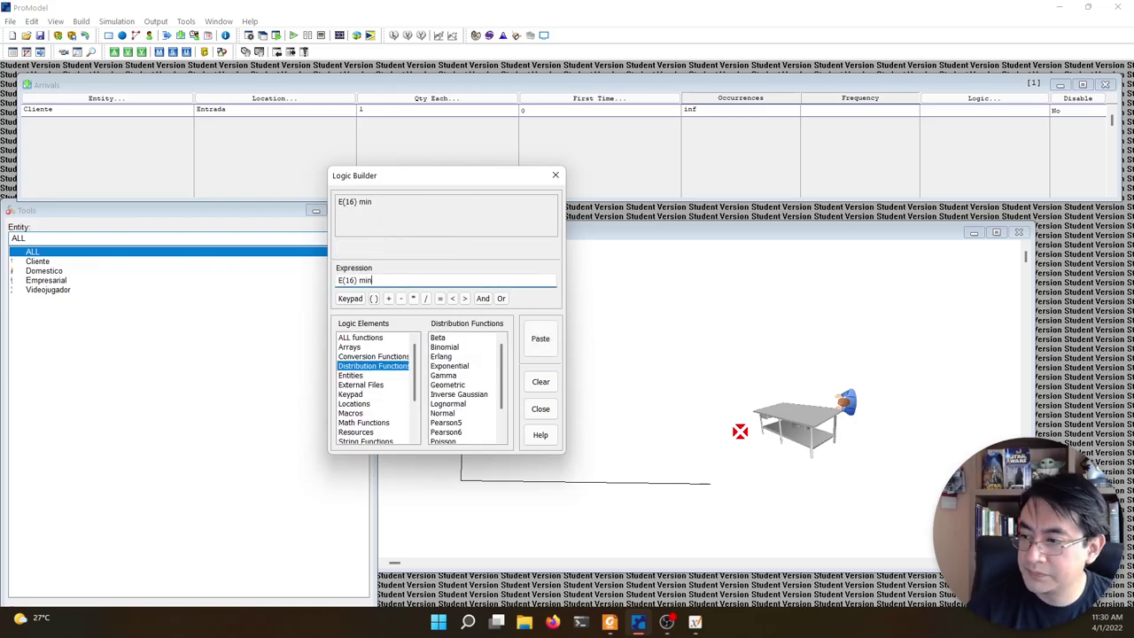
pyautogui.click(540, 338)
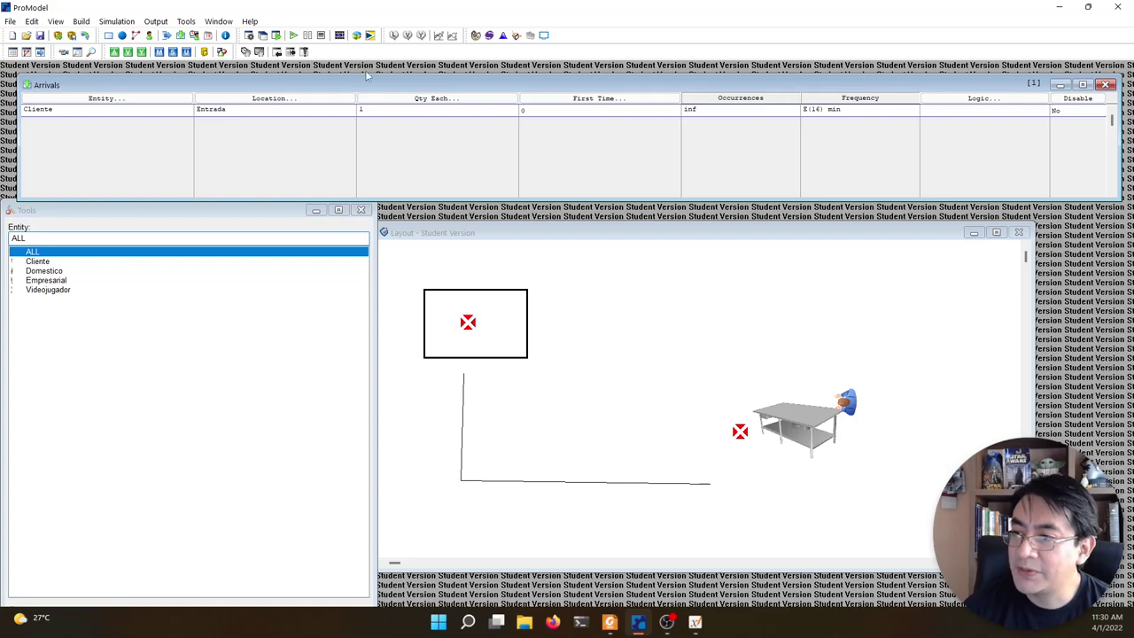
# - Open the processing editor and create a process for the Cliente entity at the Entrada location
pyautogui.click(167, 35)
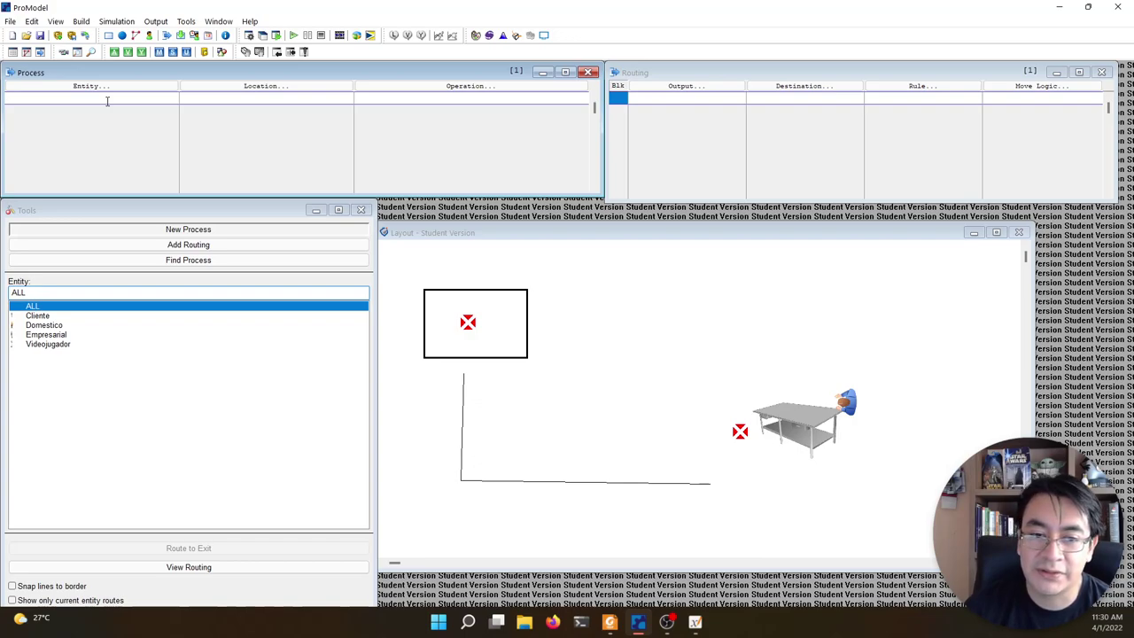
pyautogui.click(107, 101)
pyautogui.doubleClick(37, 127)
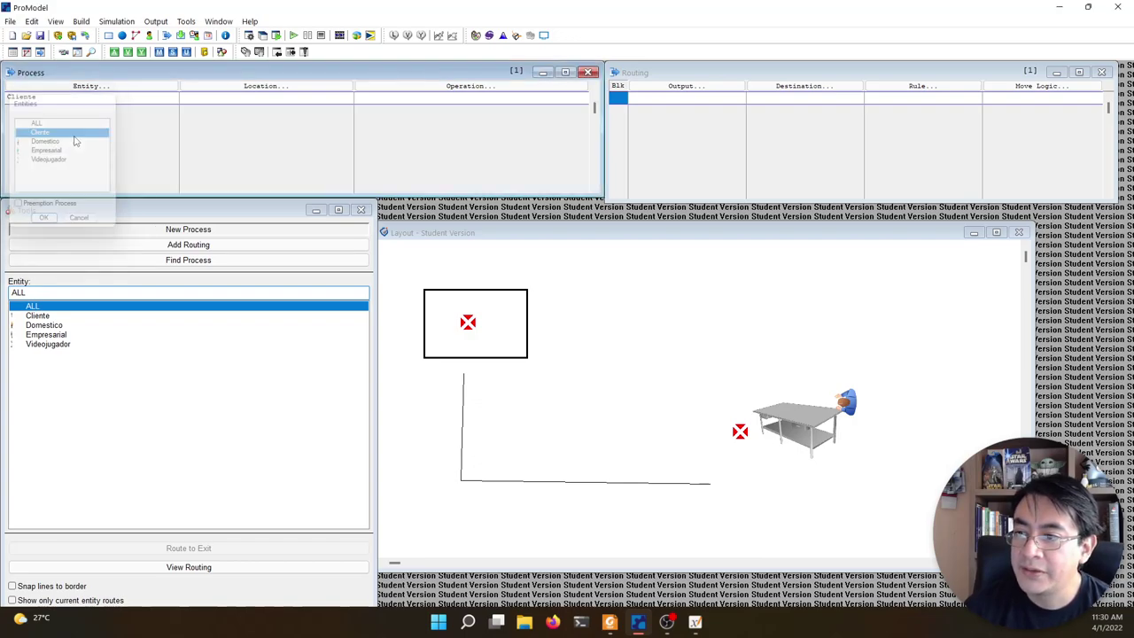
pyautogui.click(260, 98)
pyautogui.doubleClick(232, 134)
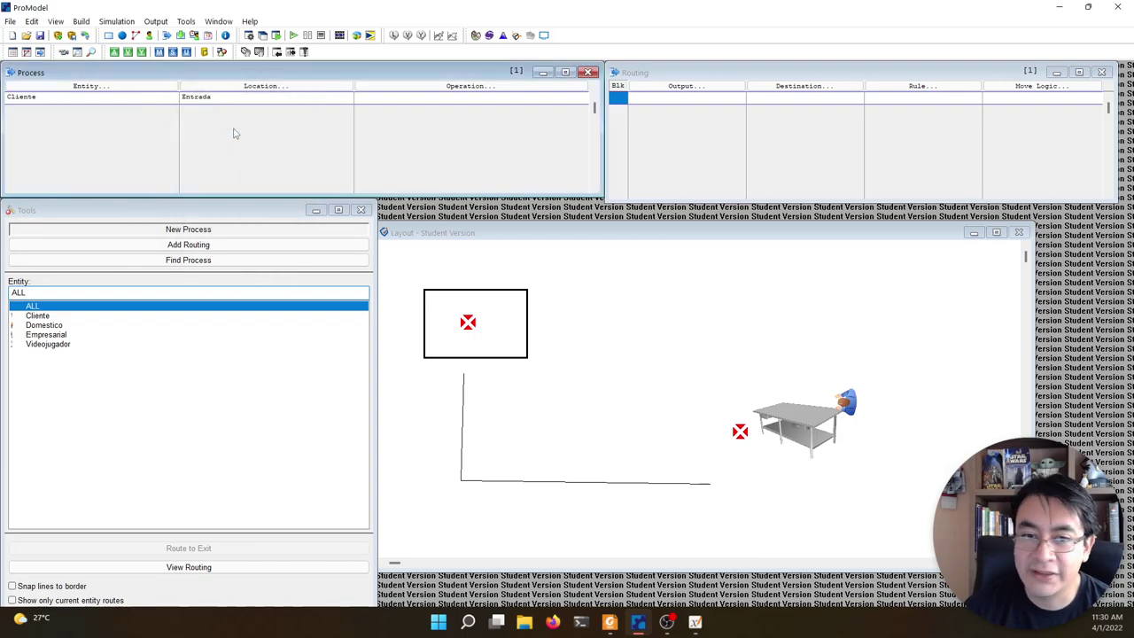
# - Add three routing lines to the Cliente process at Entrada, with outputs Domestico, Empresarial and Videojugador
pyautogui.click(687, 96)
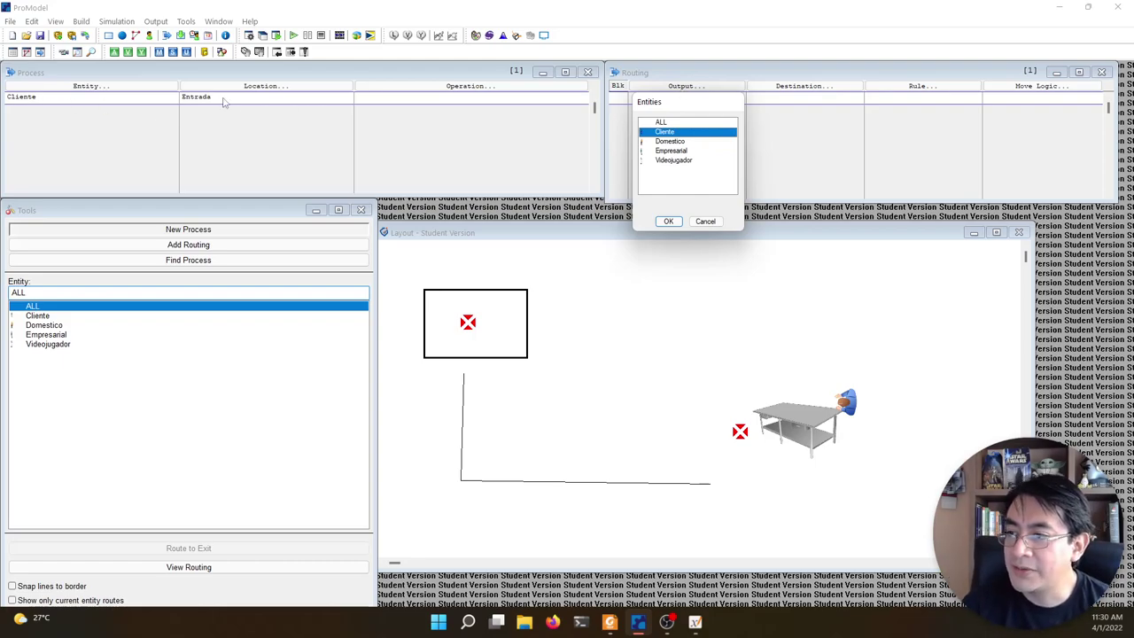
pyautogui.doubleClick(678, 142)
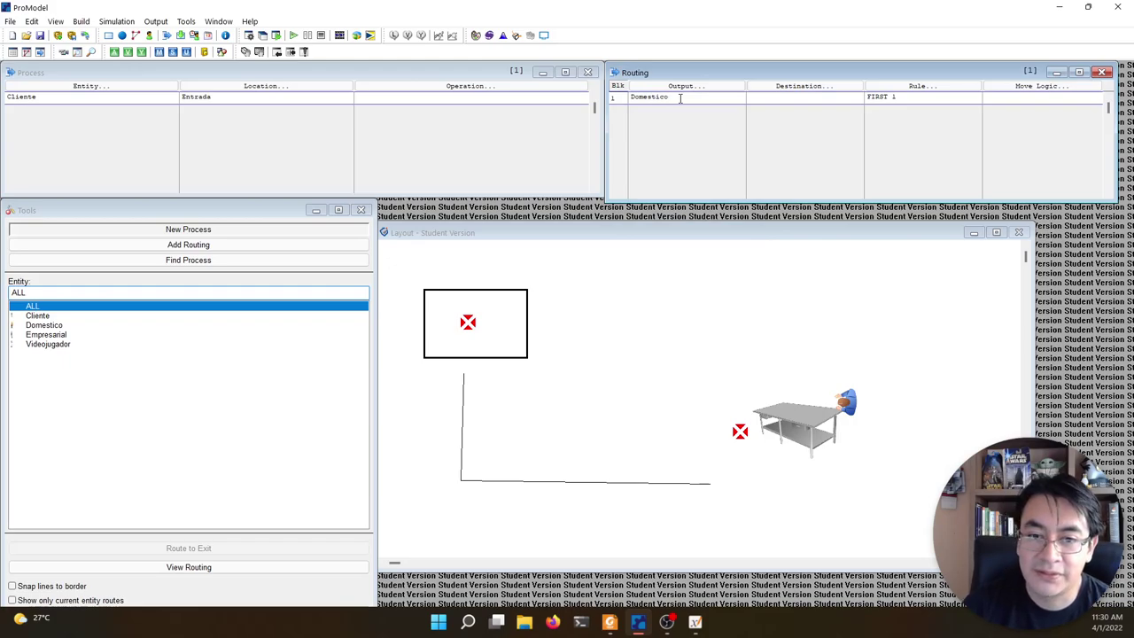
pyautogui.click(630, 106)
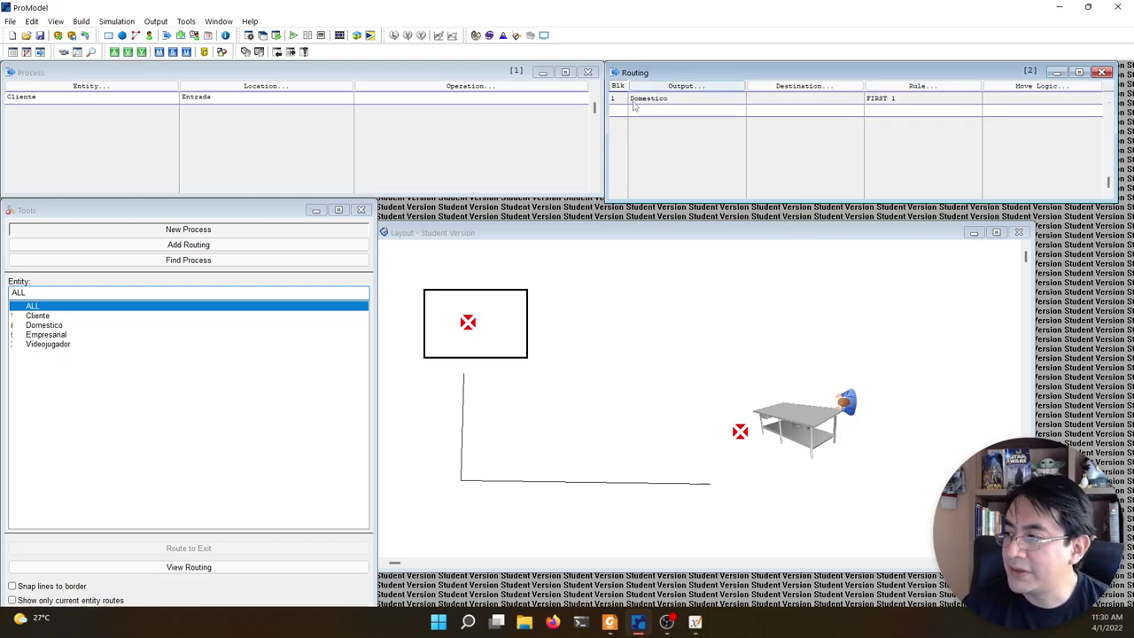
pyautogui.click(684, 86)
pyautogui.doubleClick(675, 163)
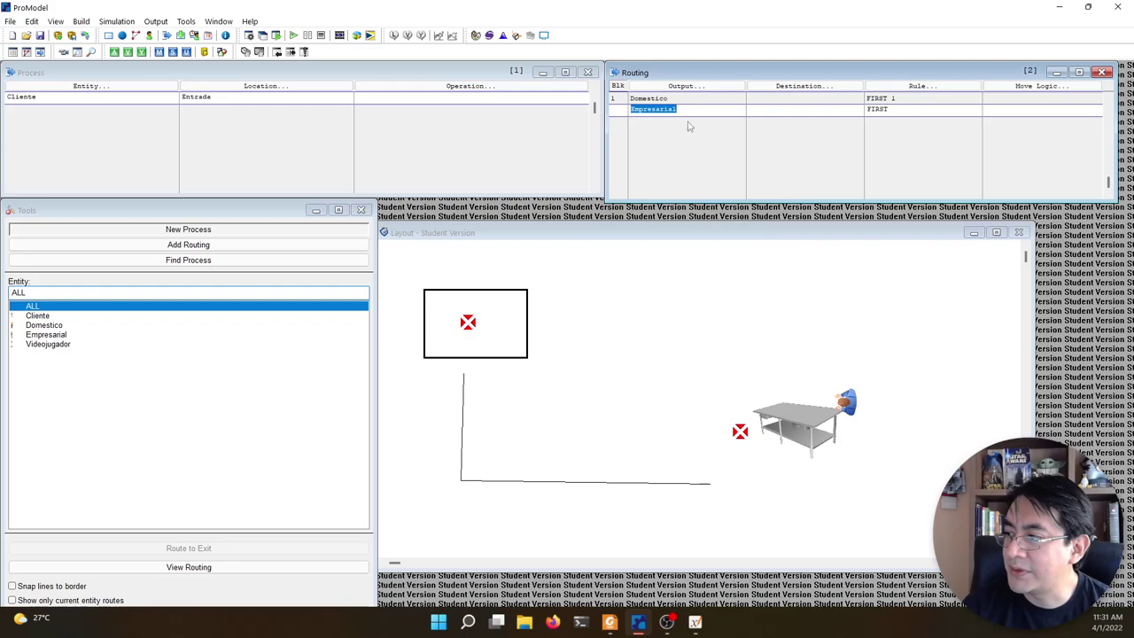
pyautogui.click(695, 115)
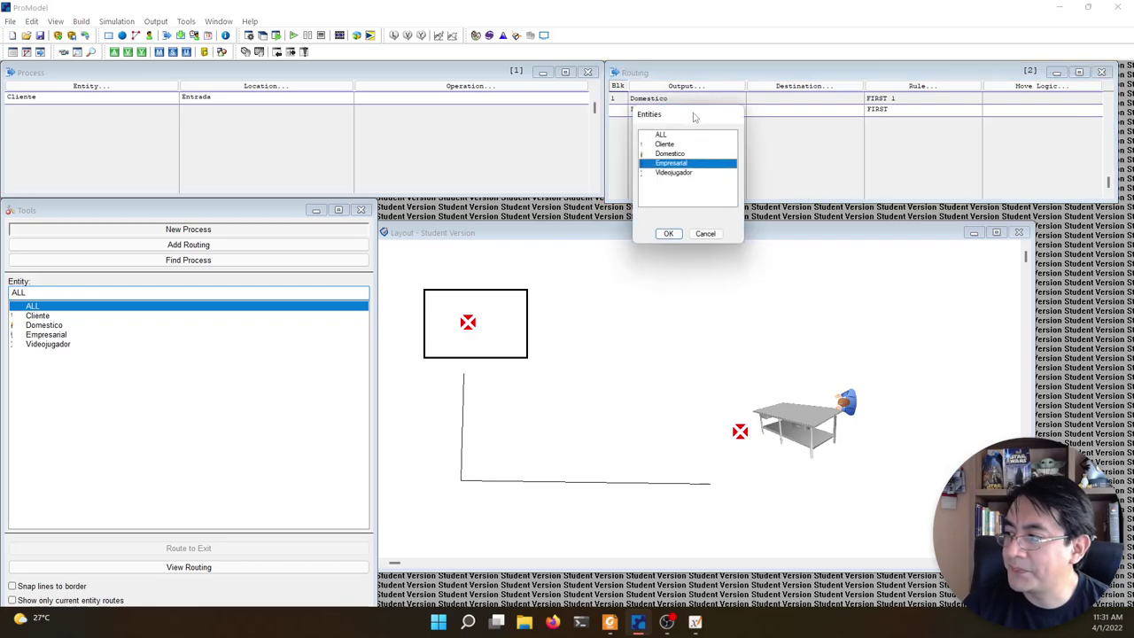
pyautogui.click(705, 234)
pyautogui.press('Return')
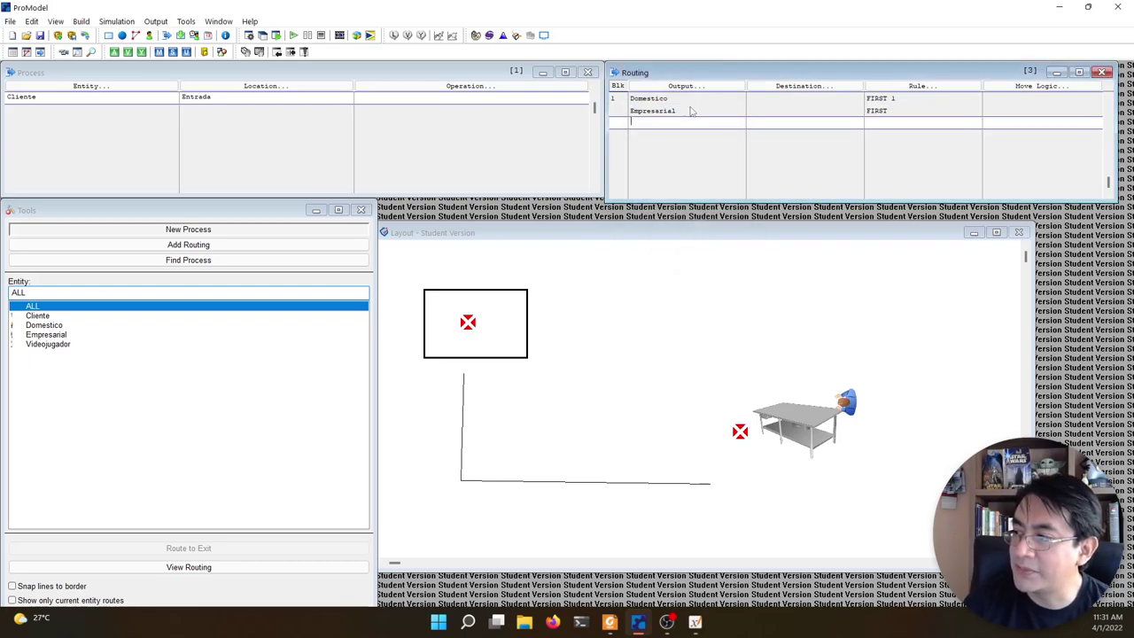
pyautogui.click(677, 129)
pyautogui.doubleClick(679, 185)
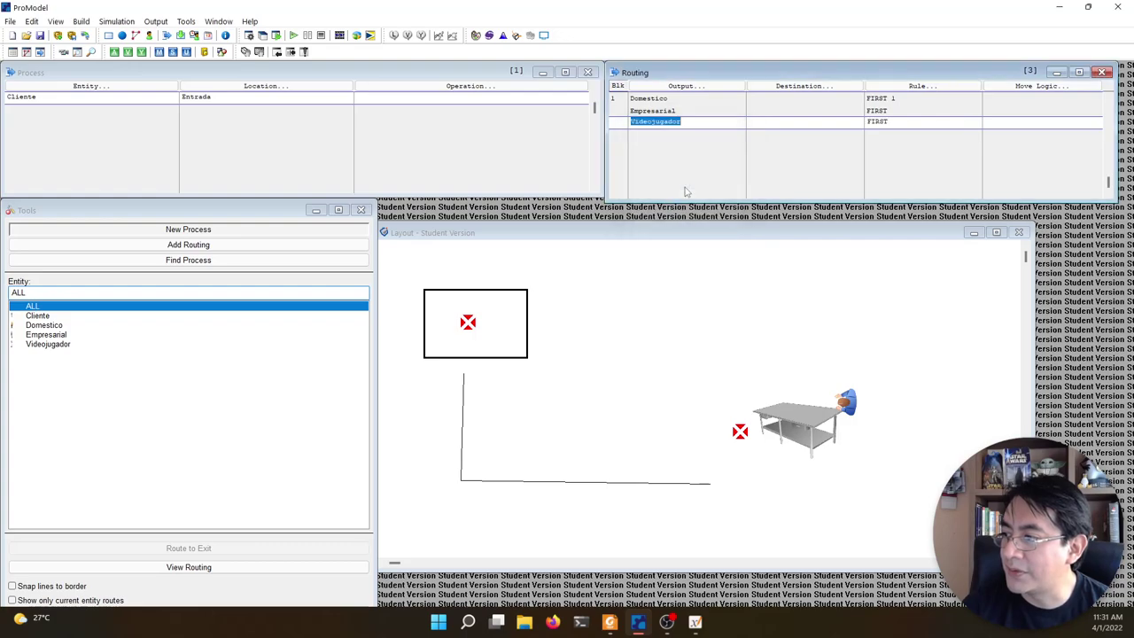
# - Set the Domestico routing rule to a probability of 0.4, checking the segment percentages in the practice PDF in Foxit PDF Reader
pyautogui.click(939, 97)
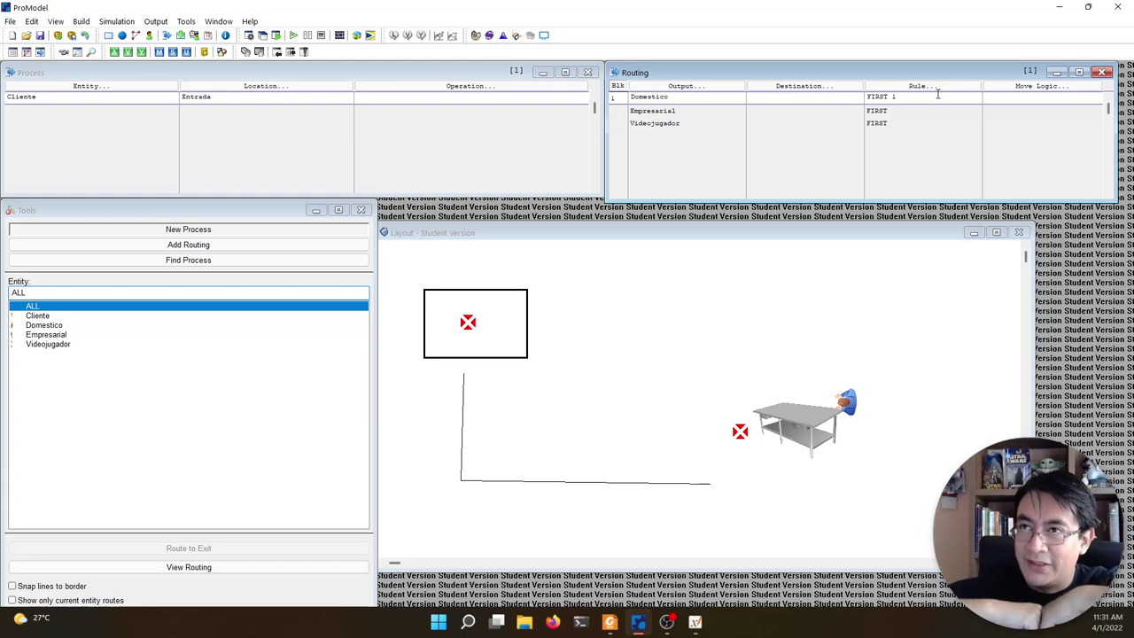
pyautogui.doubleClick(887, 100)
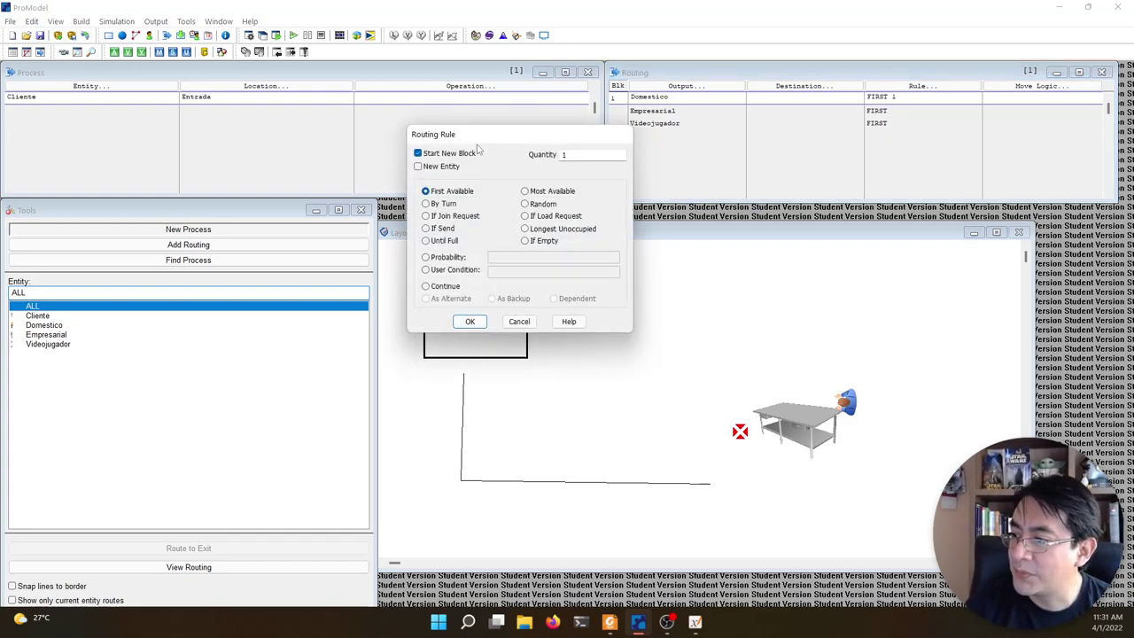
pyautogui.click(453, 258)
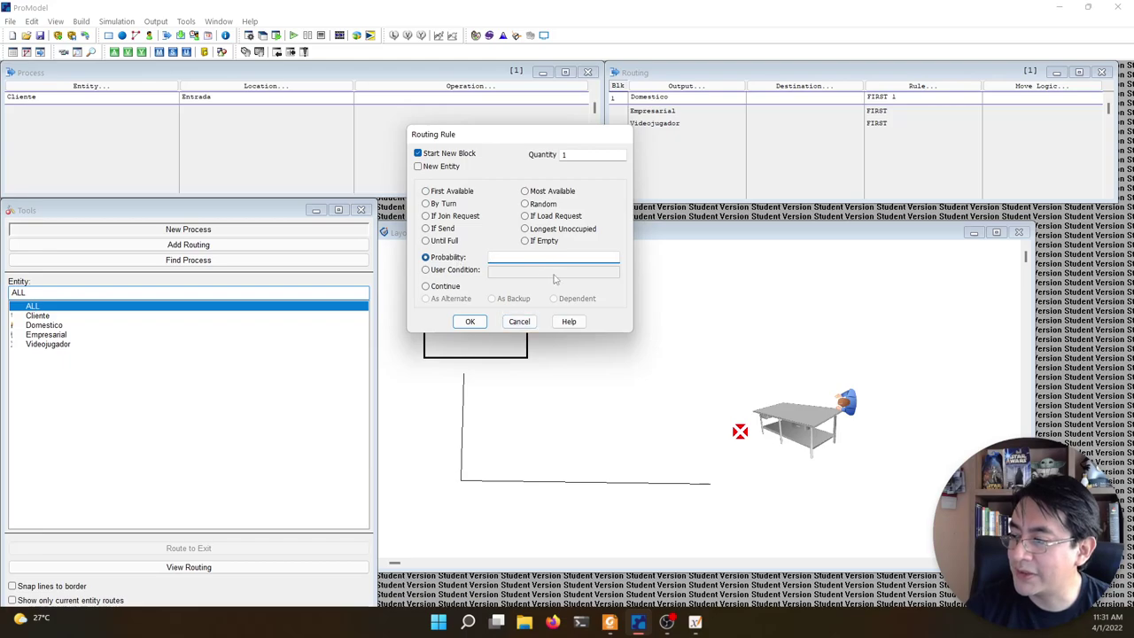
pyautogui.click(611, 624)
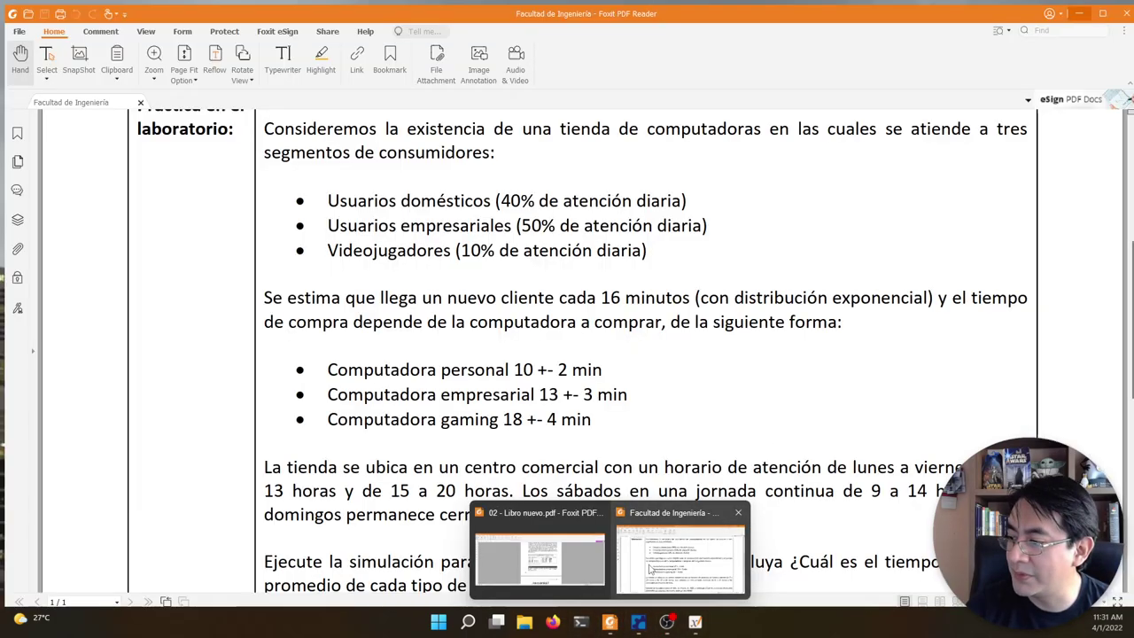
pyautogui.click(681, 558)
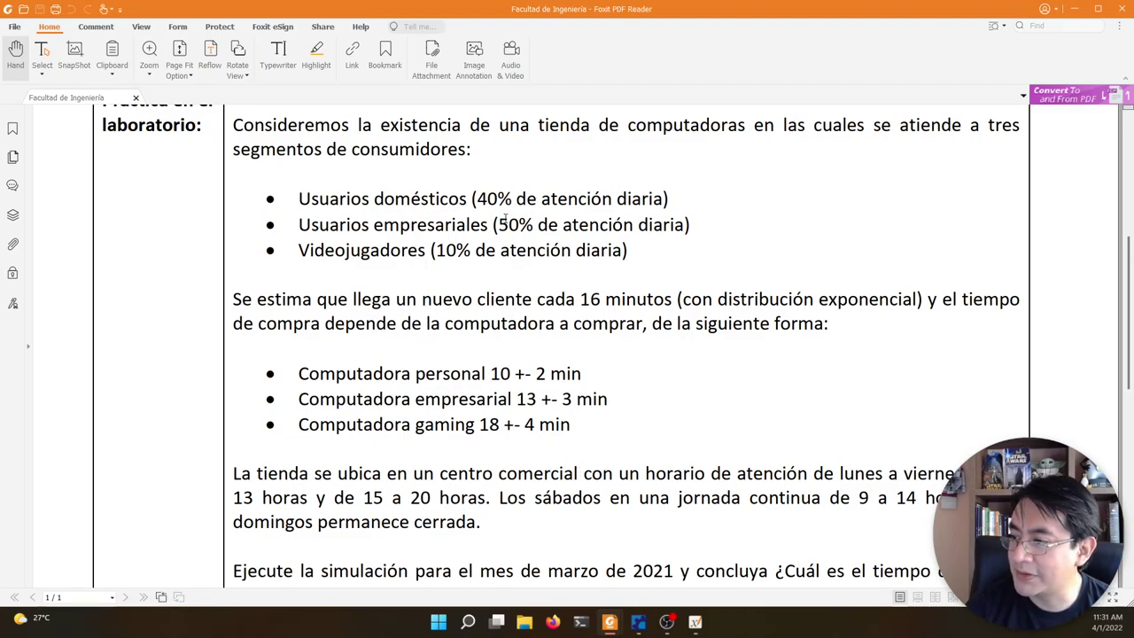
pyautogui.click(1073, 8)
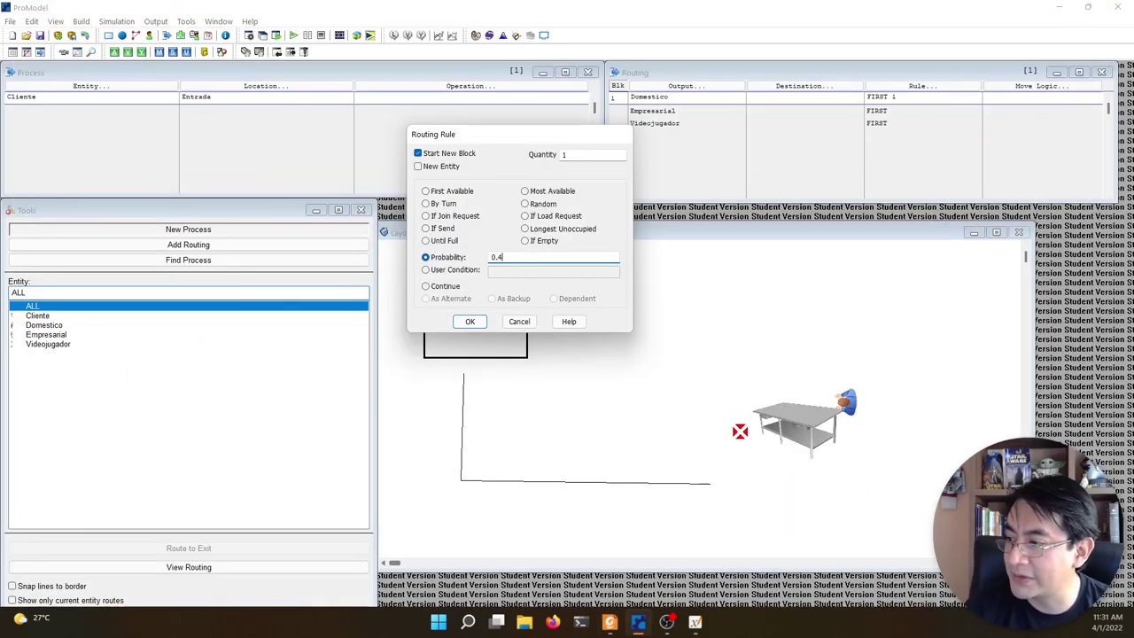
pyautogui.click(470, 322)
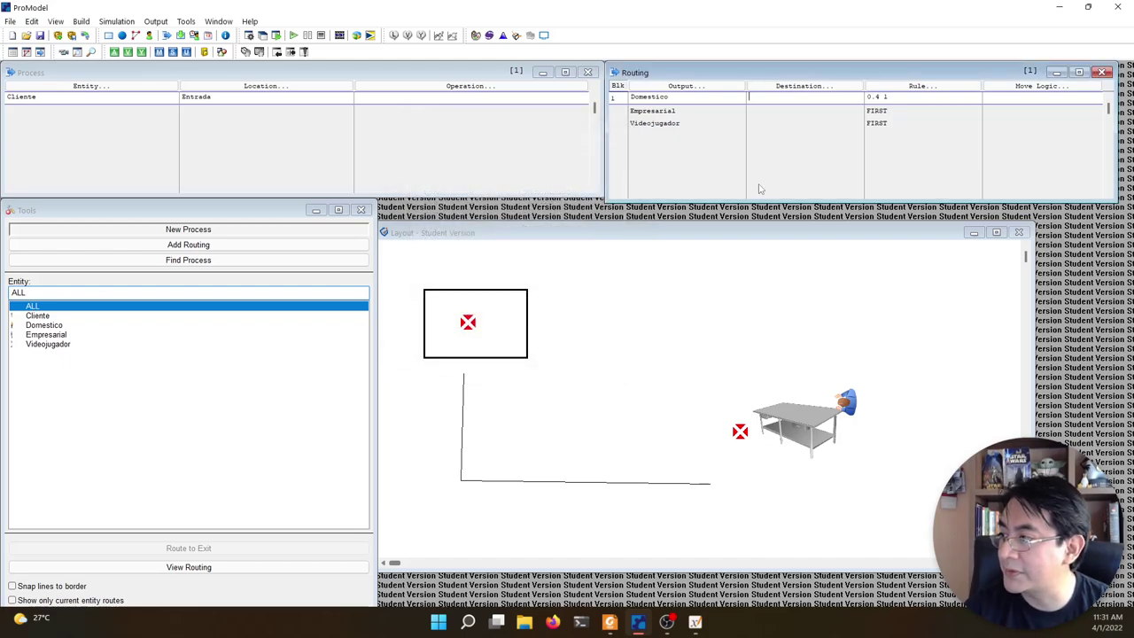
# - Set the routing rules to a probability of 0.5 for Empresarial and 0.1 for Videojugador
pyautogui.click(889, 111)
pyautogui.doubleClick(889, 111)
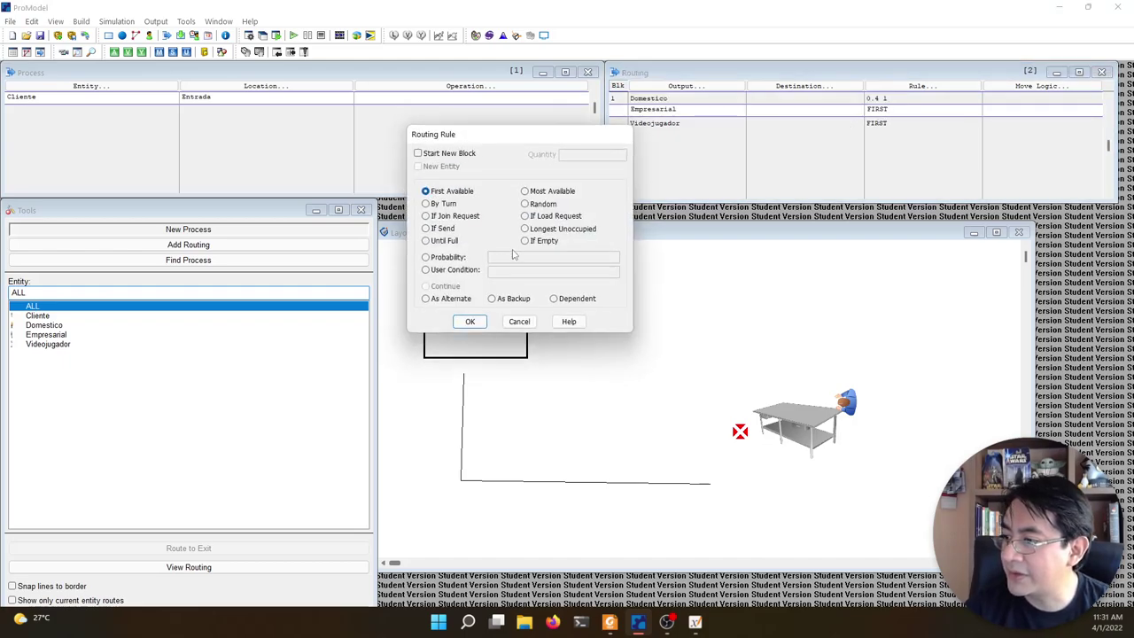
pyautogui.click(450, 258)
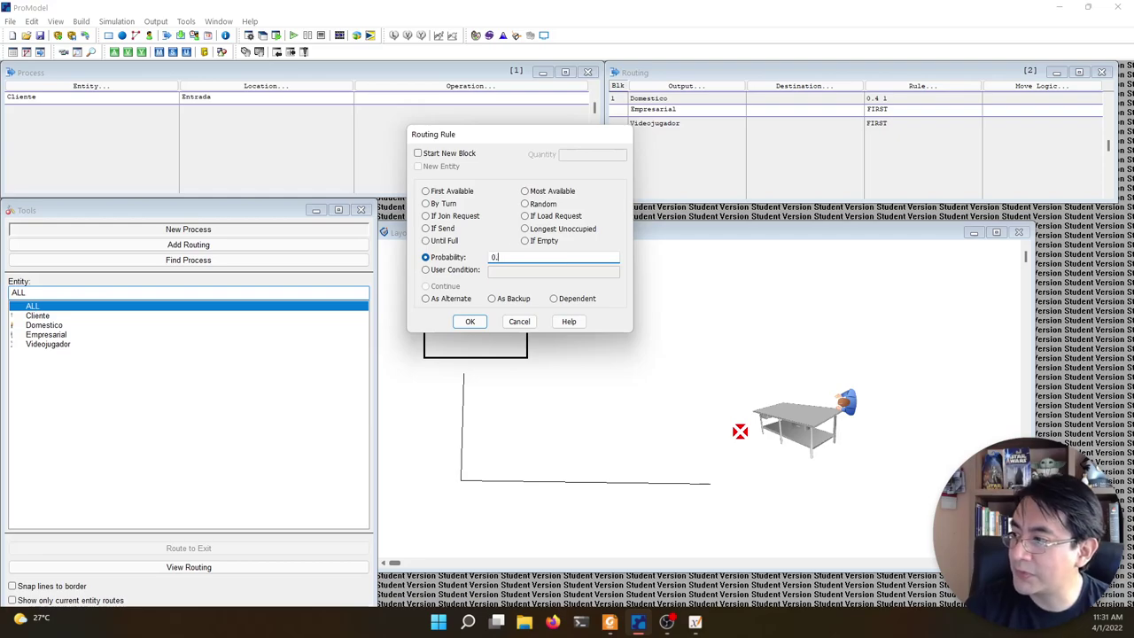
pyautogui.click(469, 321)
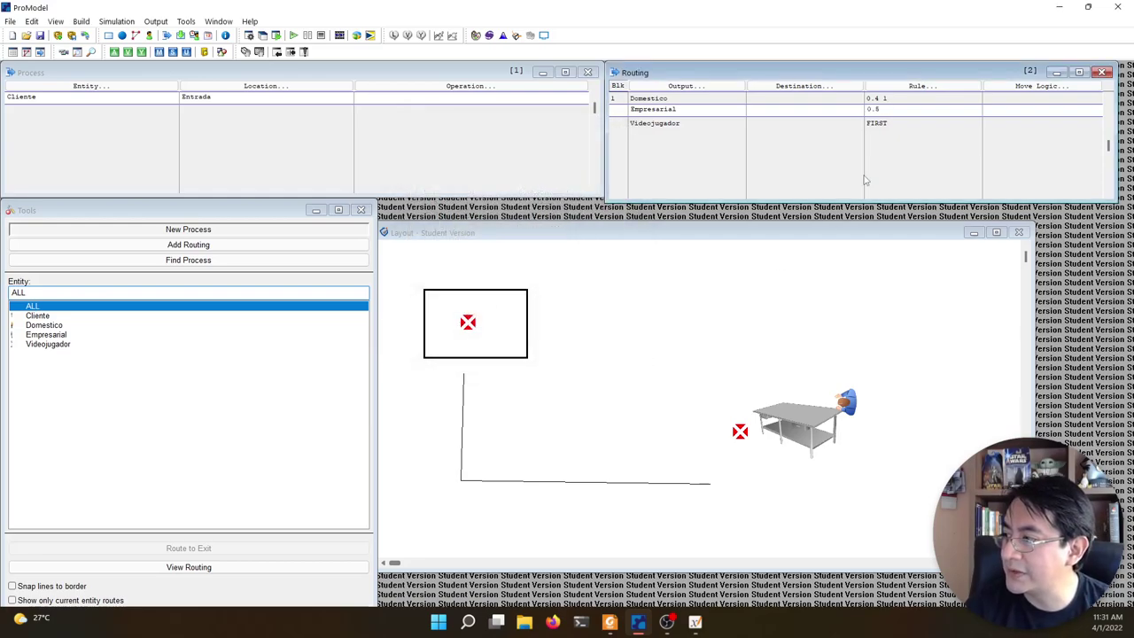
pyautogui.doubleClick(875, 126)
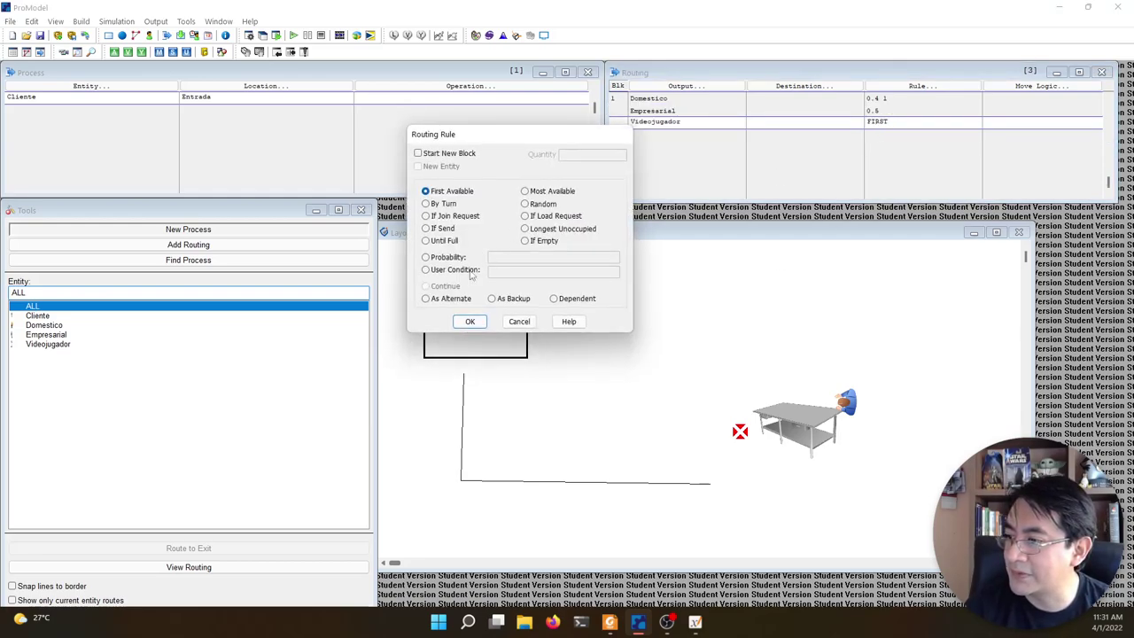
pyautogui.click(451, 258)
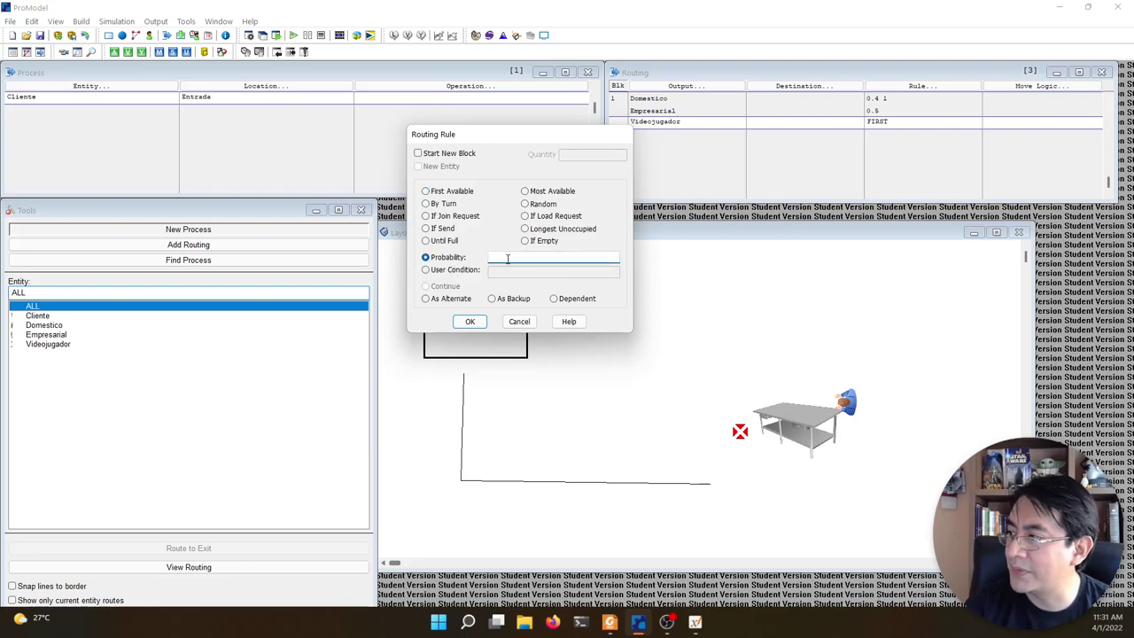
pyautogui.click(472, 324)
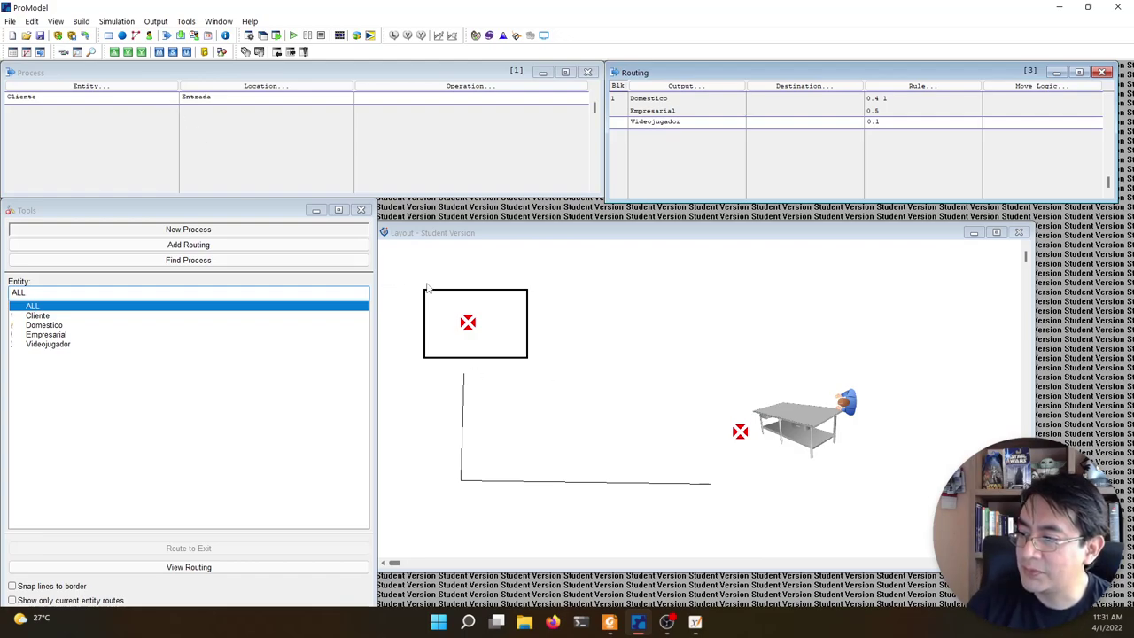
pyautogui.click(453, 315)
pyautogui.rightClick(463, 385)
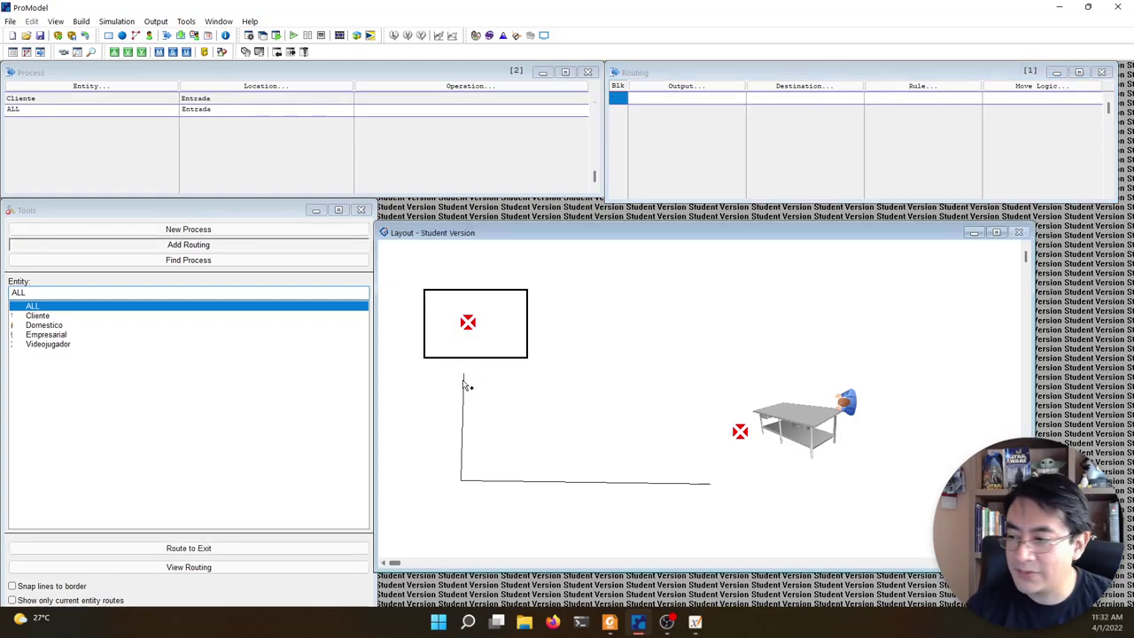
pyautogui.click(345, 108)
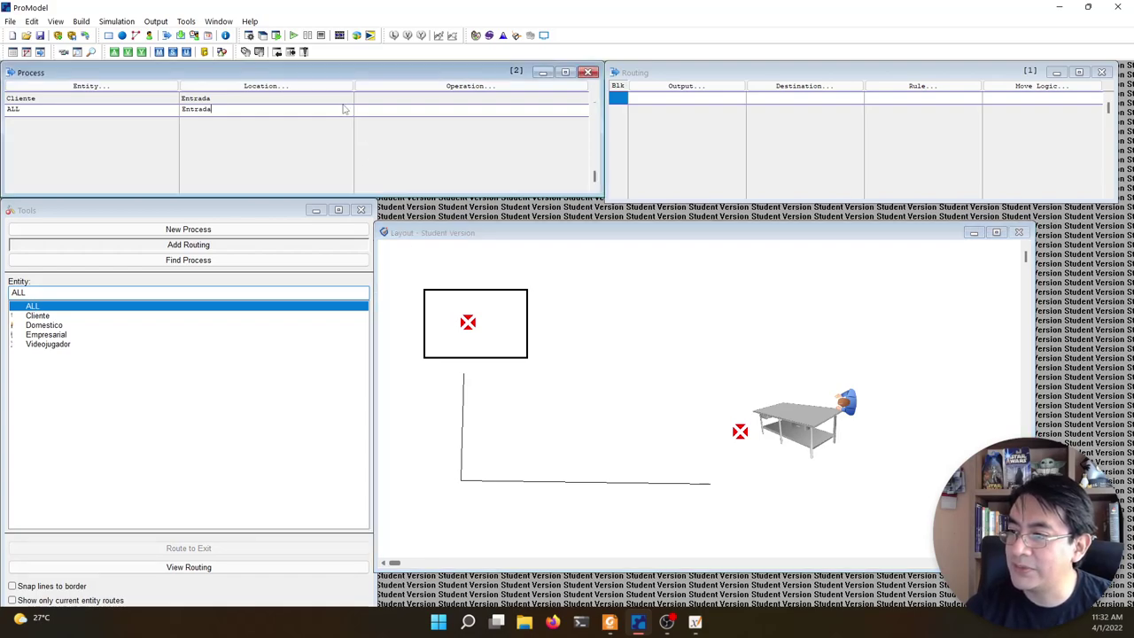
pyautogui.click(307, 98)
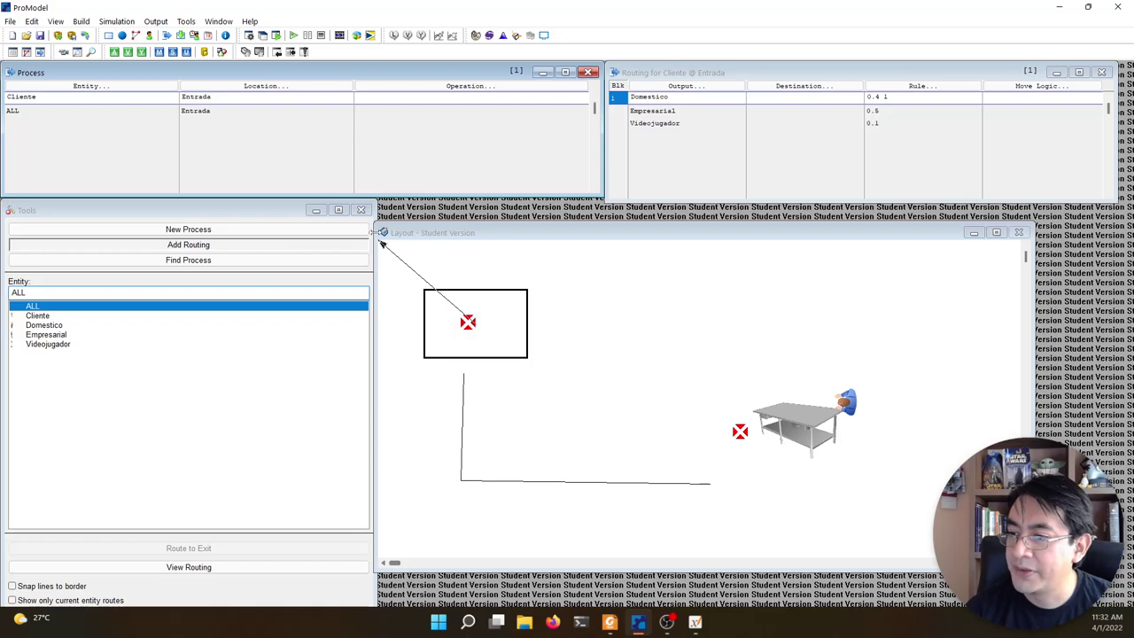
pyautogui.click(468, 323)
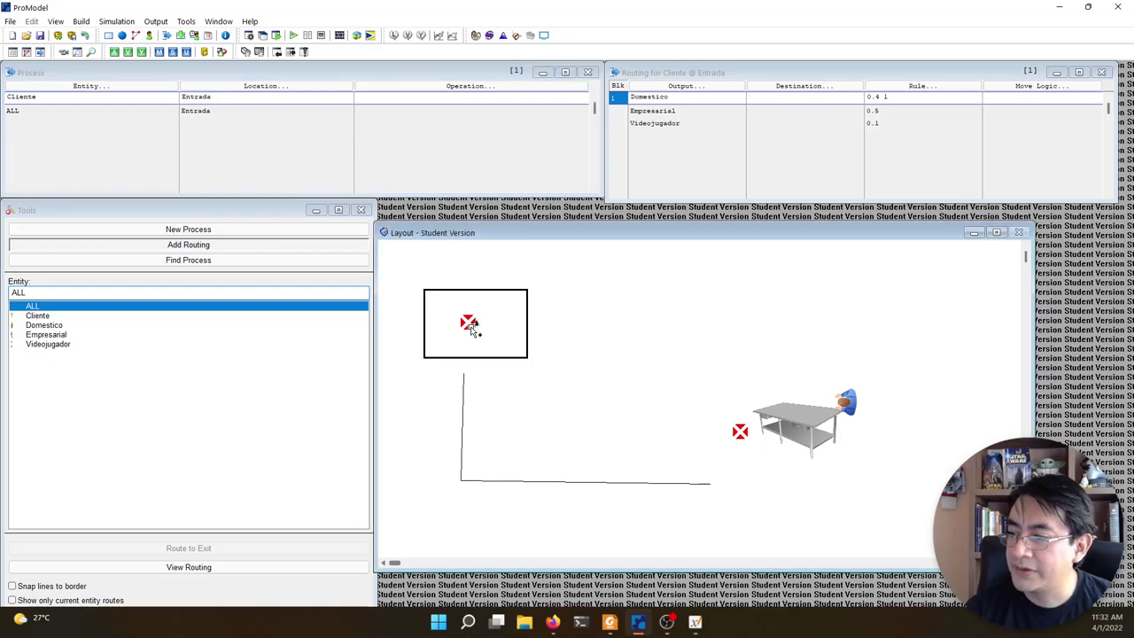
pyautogui.click(147, 110)
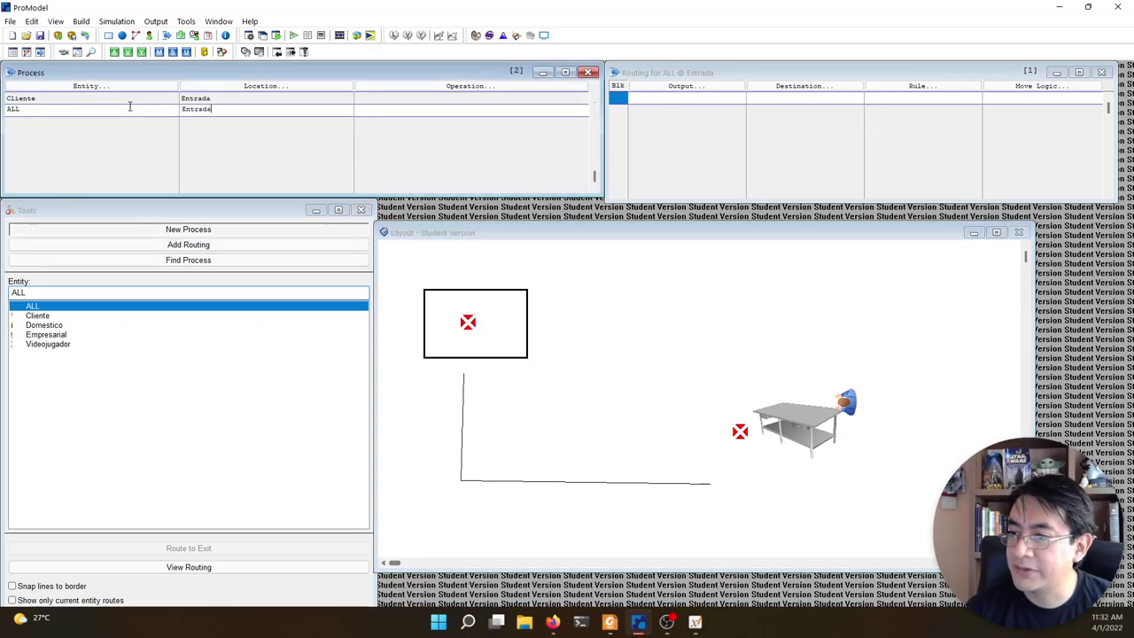
pyautogui.click(32, 22)
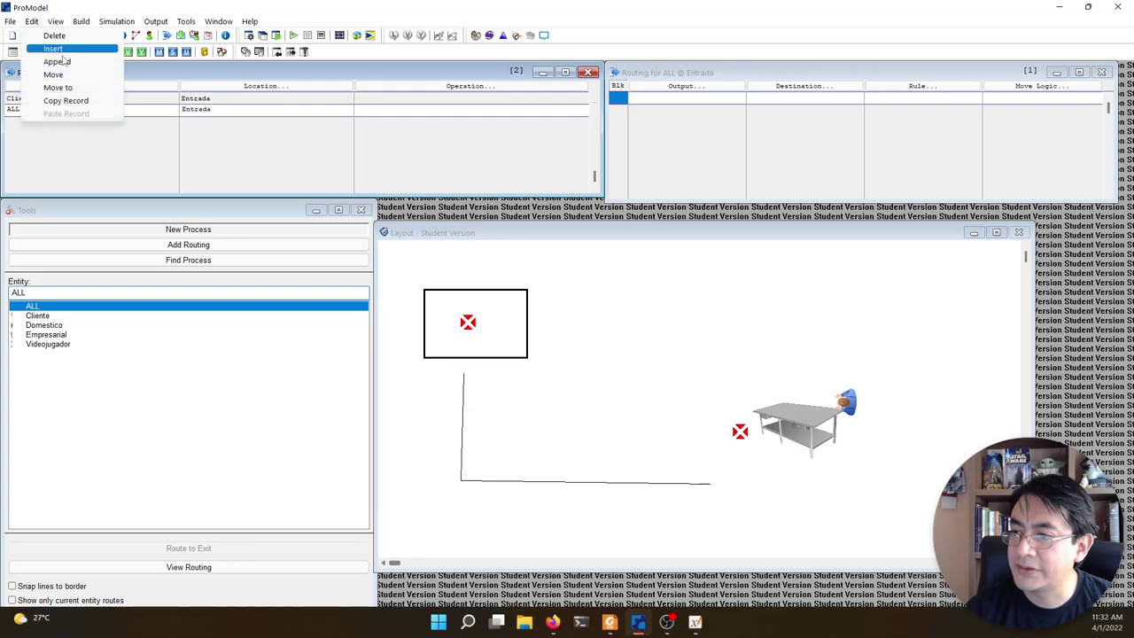
pyautogui.click(69, 37)
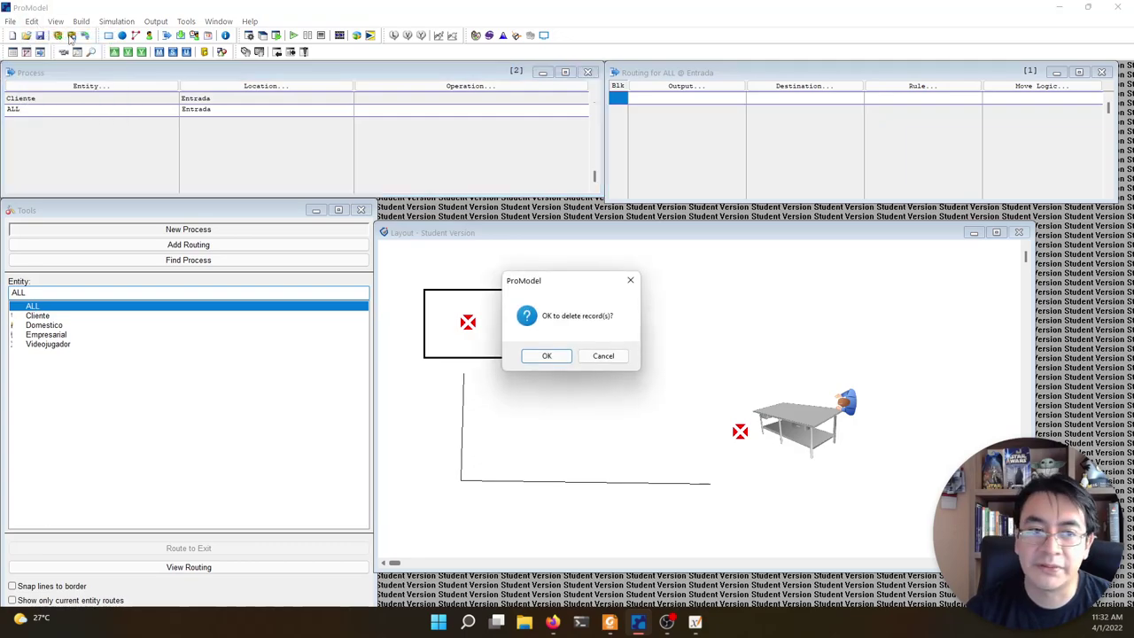
pyautogui.click(543, 355)
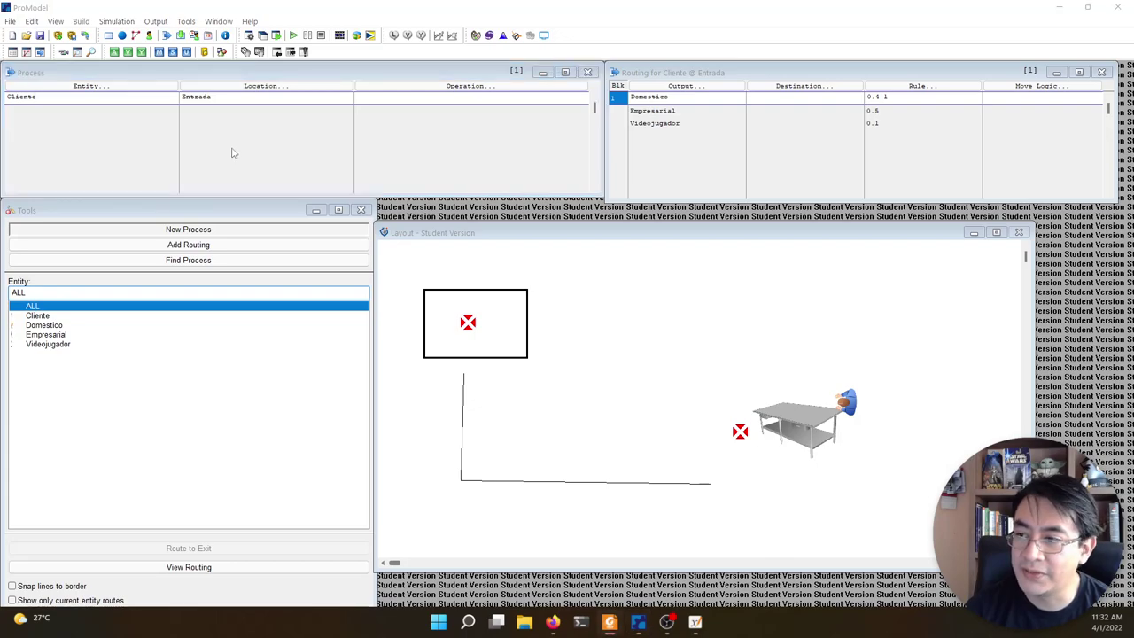
# - Add a process record for the Domestico entity at the Espera location
pyautogui.click(147, 96)
pyautogui.press('Down')
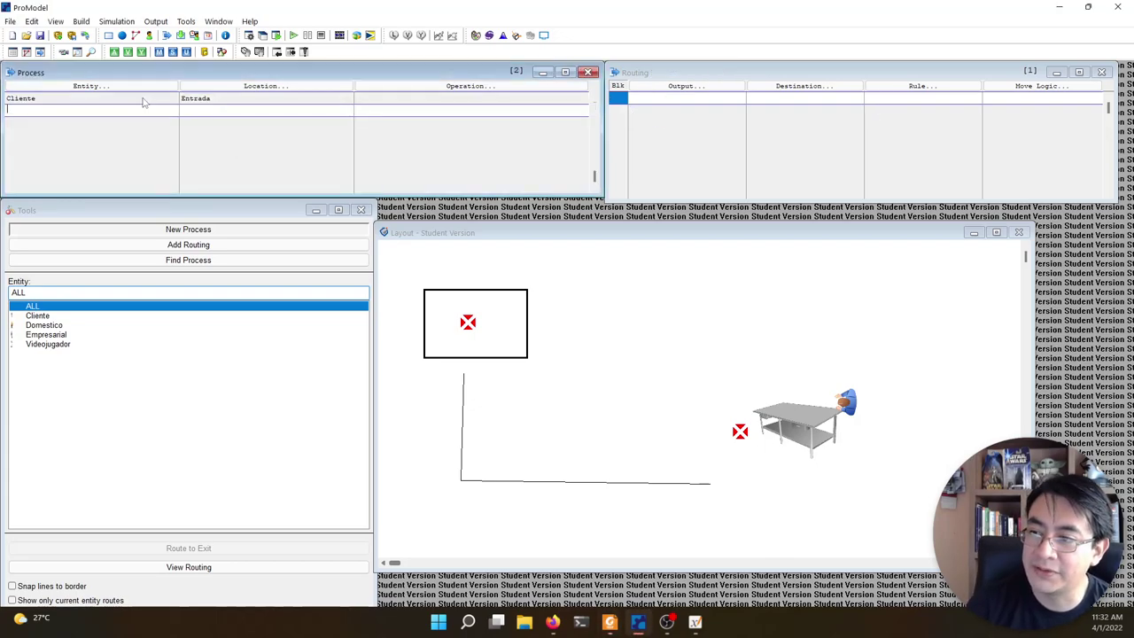
pyautogui.doubleClick(132, 112)
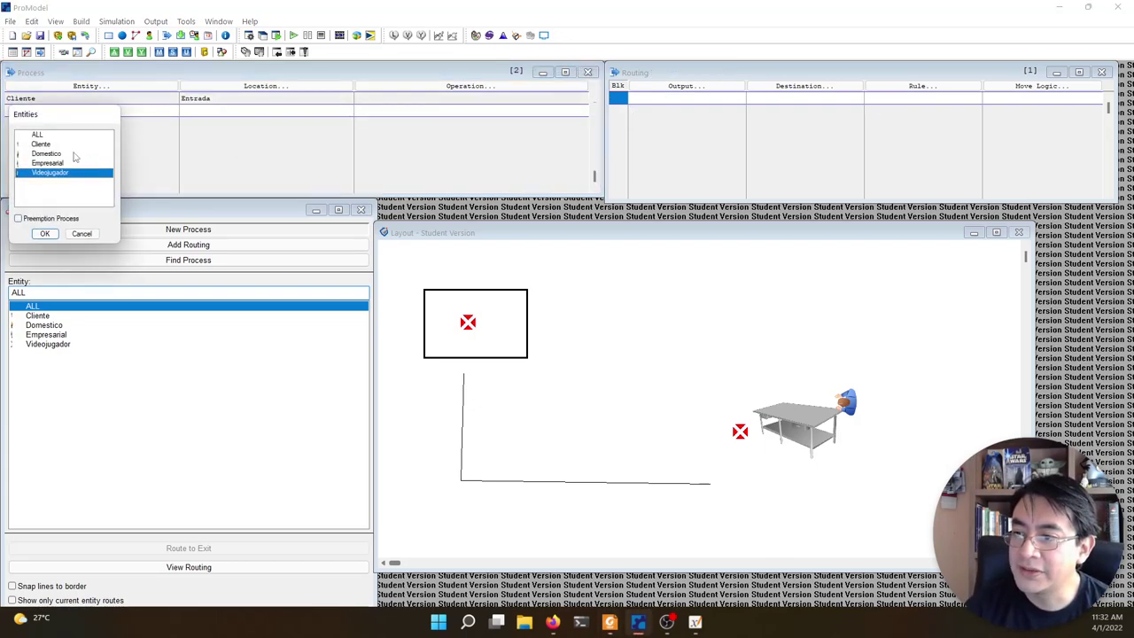
pyautogui.doubleClick(46, 154)
pyautogui.doubleClick(205, 110)
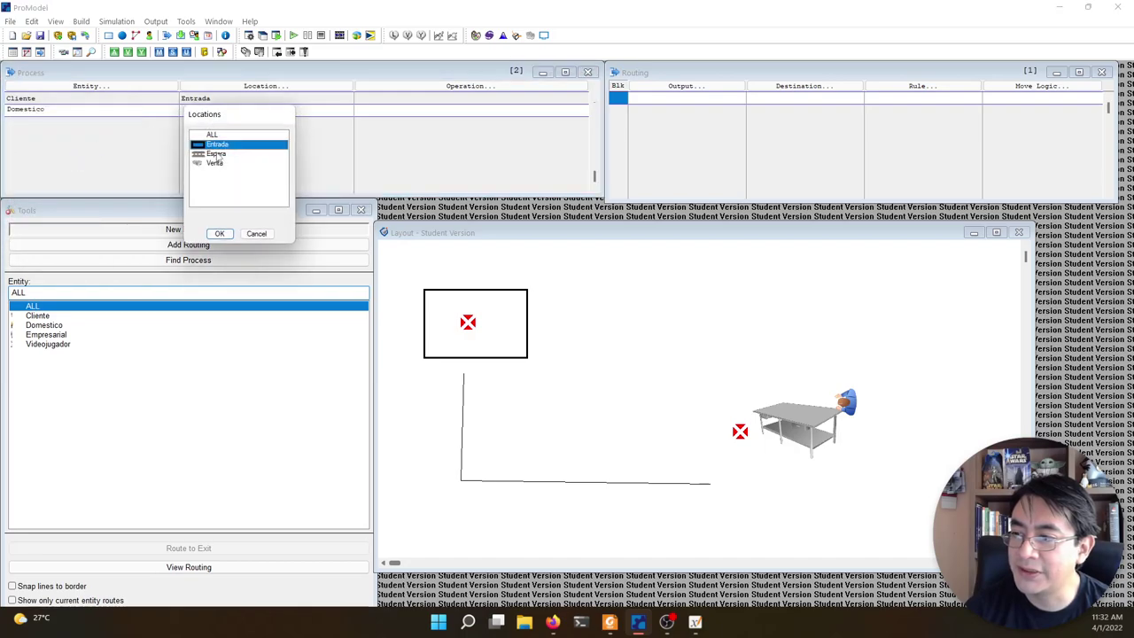
pyautogui.doubleClick(216, 154)
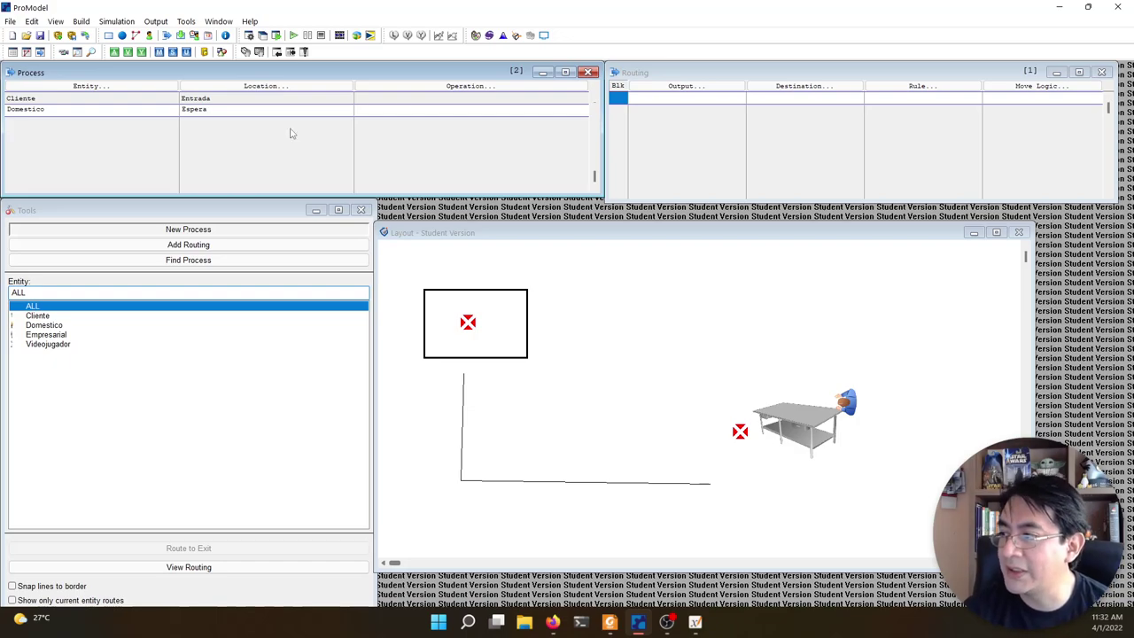
# - Route the Domestico process at Espera with output Domestico and destination Venta
pyautogui.click(679, 89)
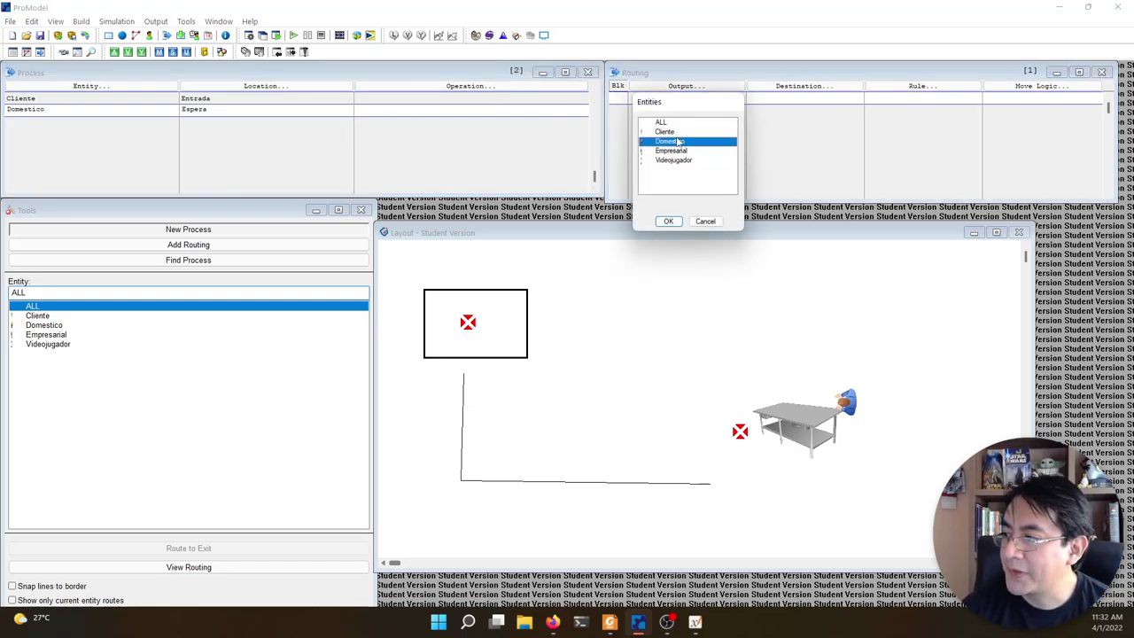
pyautogui.doubleClick(678, 142)
pyautogui.click(790, 97)
pyautogui.click(789, 143)
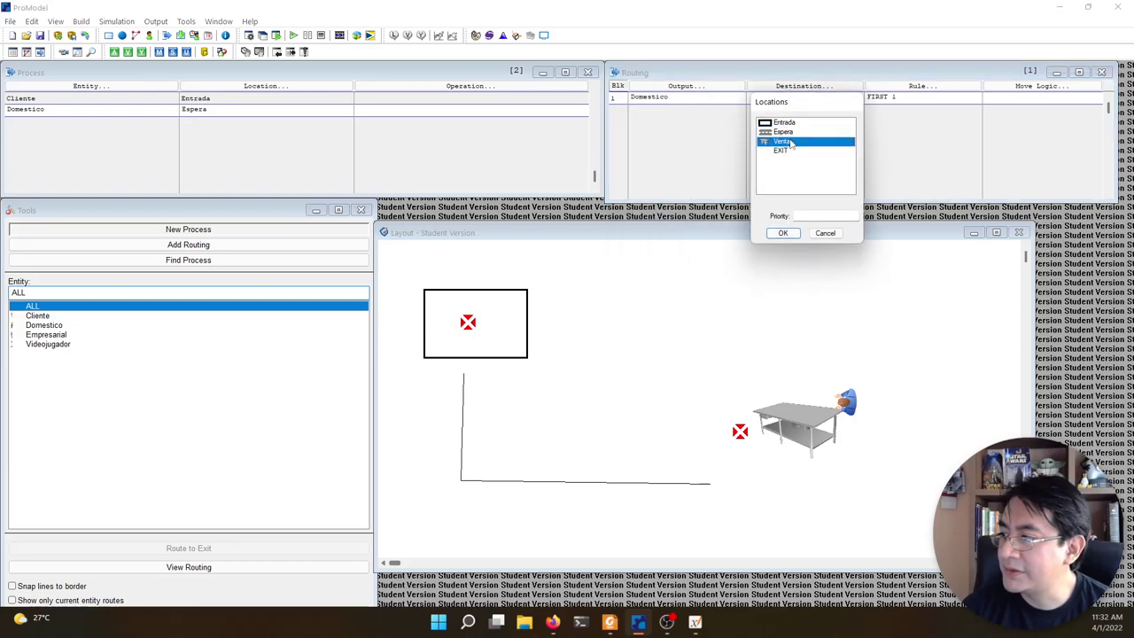
pyautogui.doubleClick(792, 144)
# - Add a process record for the Domestico entity at the Venta location
pyautogui.click(291, 115)
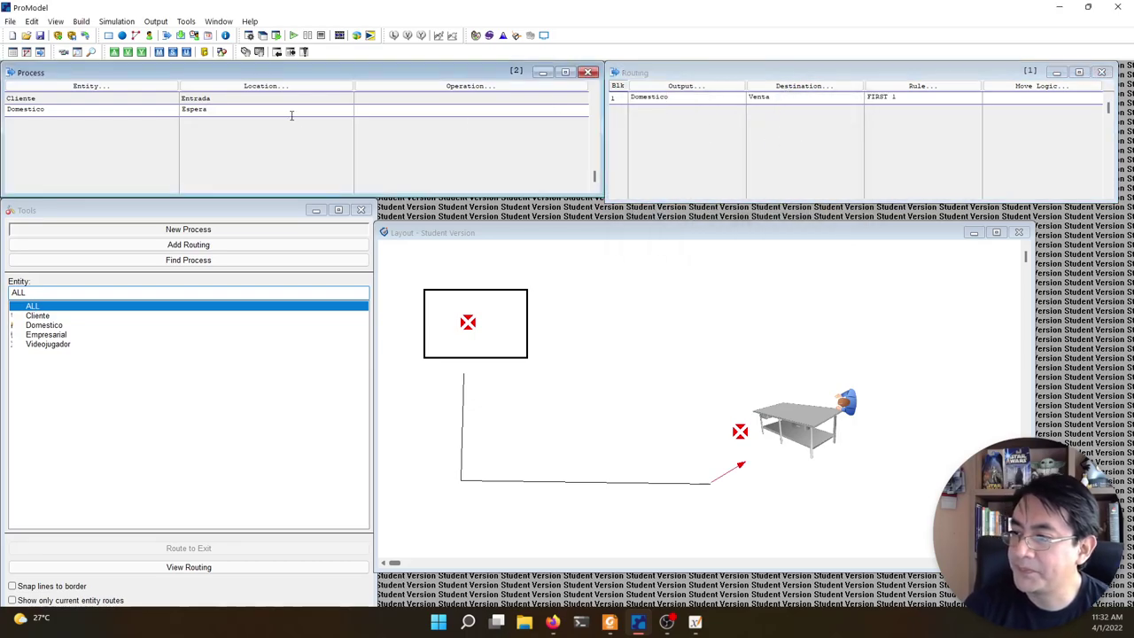
pyautogui.click(293, 121)
pyautogui.doubleClick(124, 122)
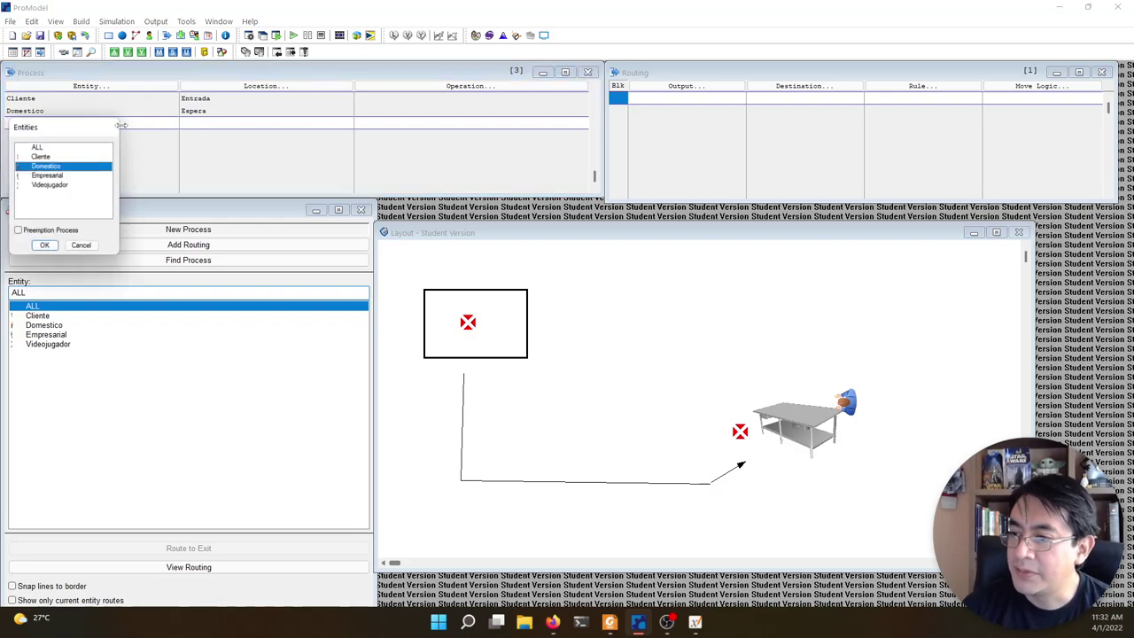
pyautogui.doubleClick(79, 167)
pyautogui.doubleClick(216, 123)
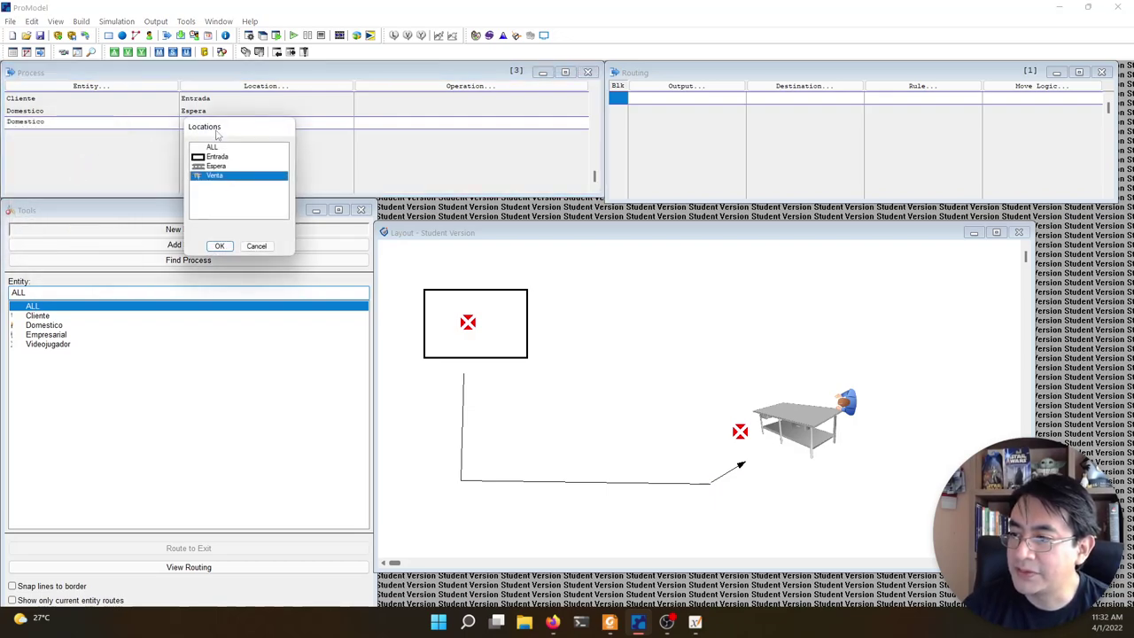
pyautogui.doubleClick(226, 178)
# - Write the operation Wait U(10,2) min for the Domestico process at Venta, taking the service time from the Xournal++ notes
pyautogui.click(382, 121)
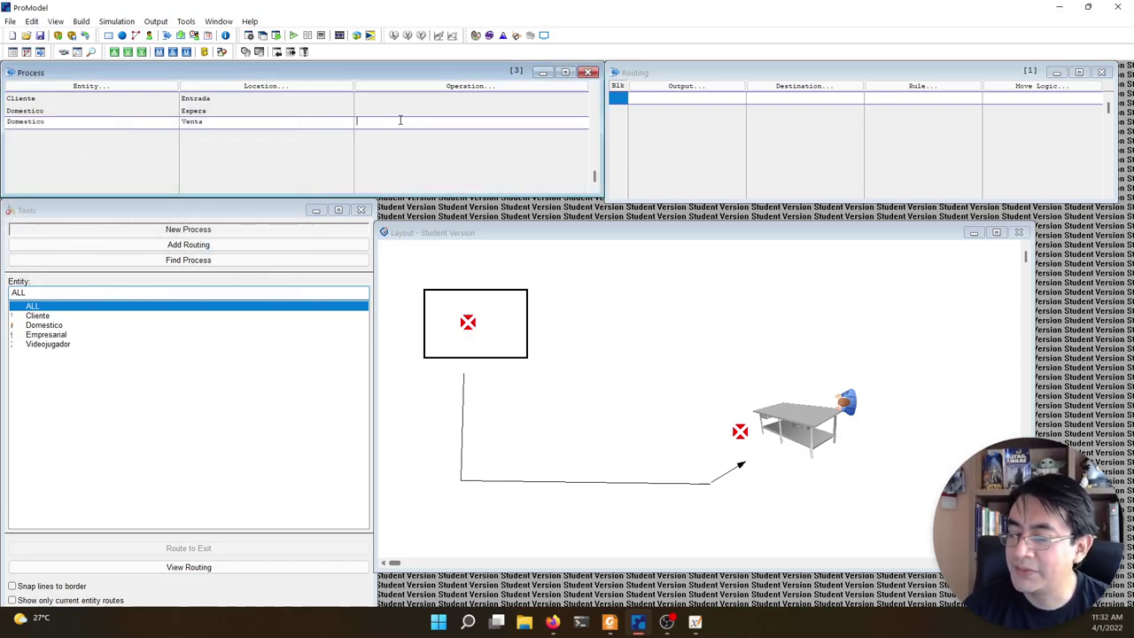
pyautogui.rightClick(400, 120)
pyautogui.doubleClick(377, 123)
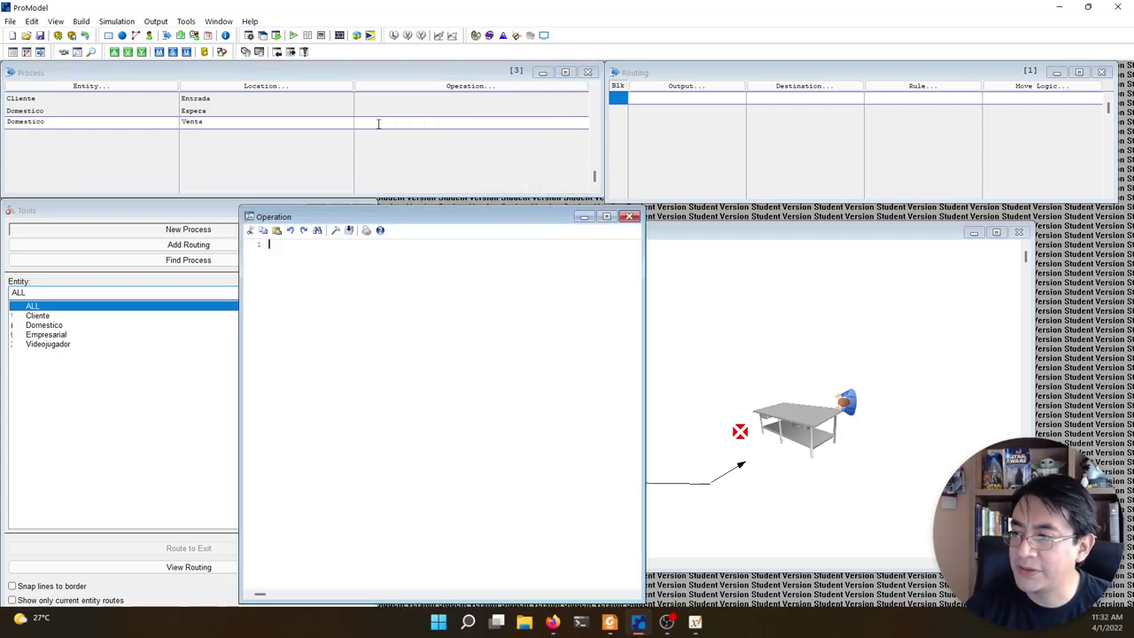
pyautogui.moveTo(397, 215); pyautogui.dragTo(530, 188)
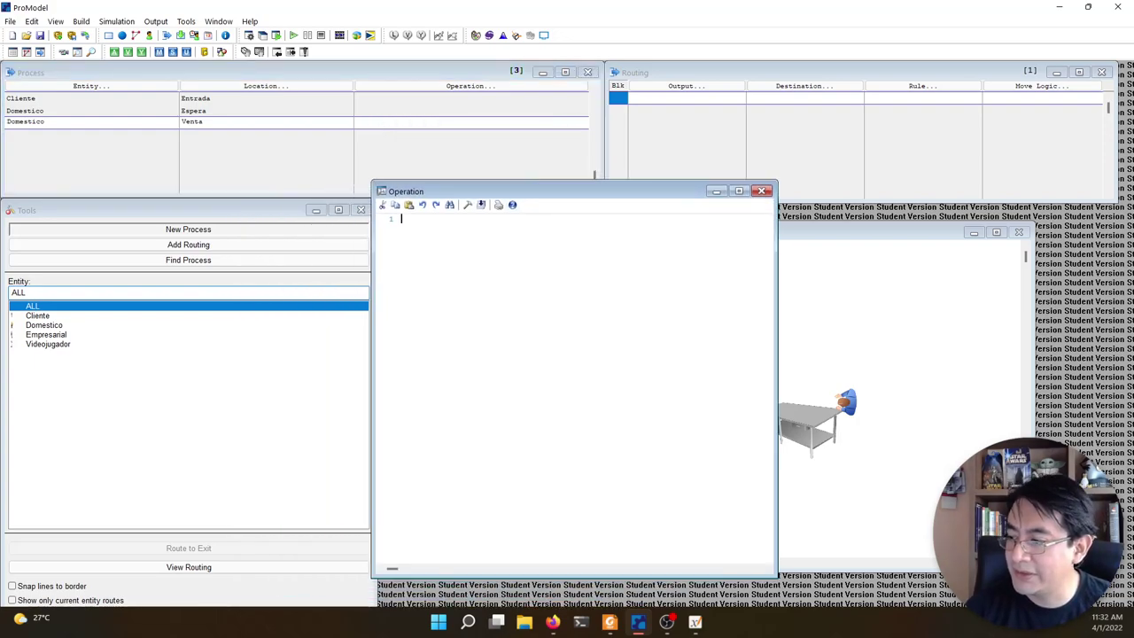
pyautogui.click(696, 623)
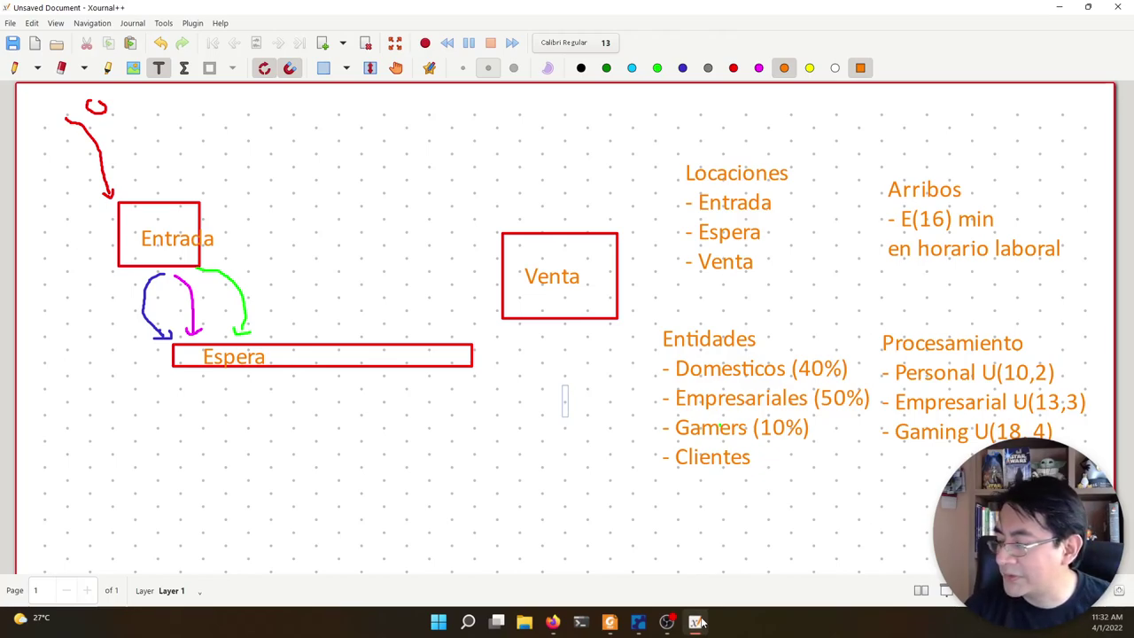
pyautogui.click(697, 622)
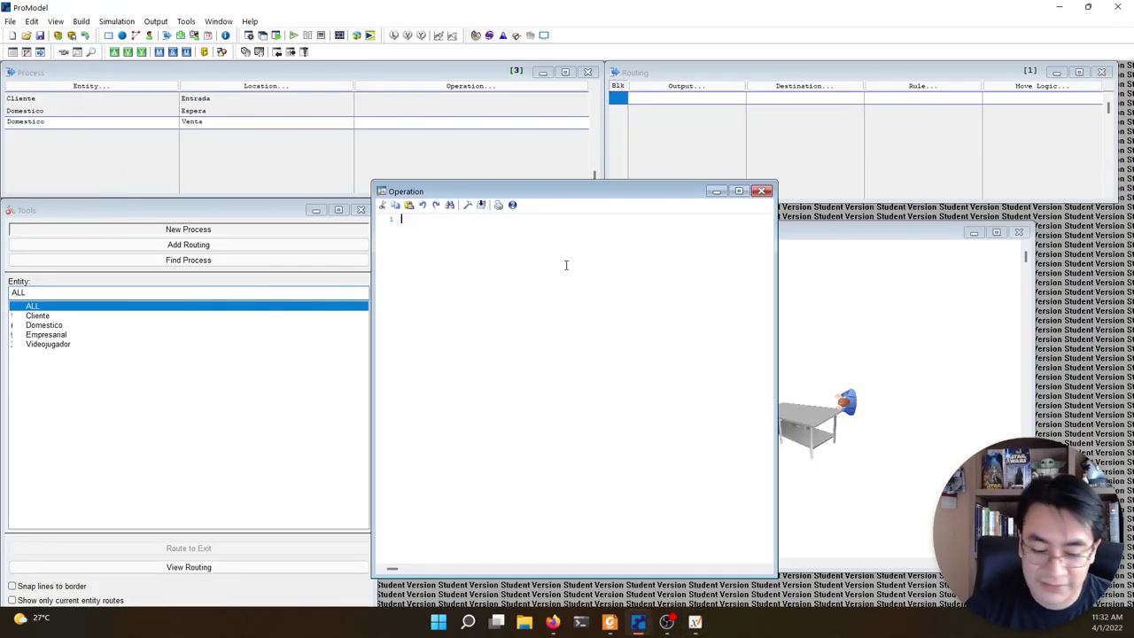
pyautogui.write('Wait U')
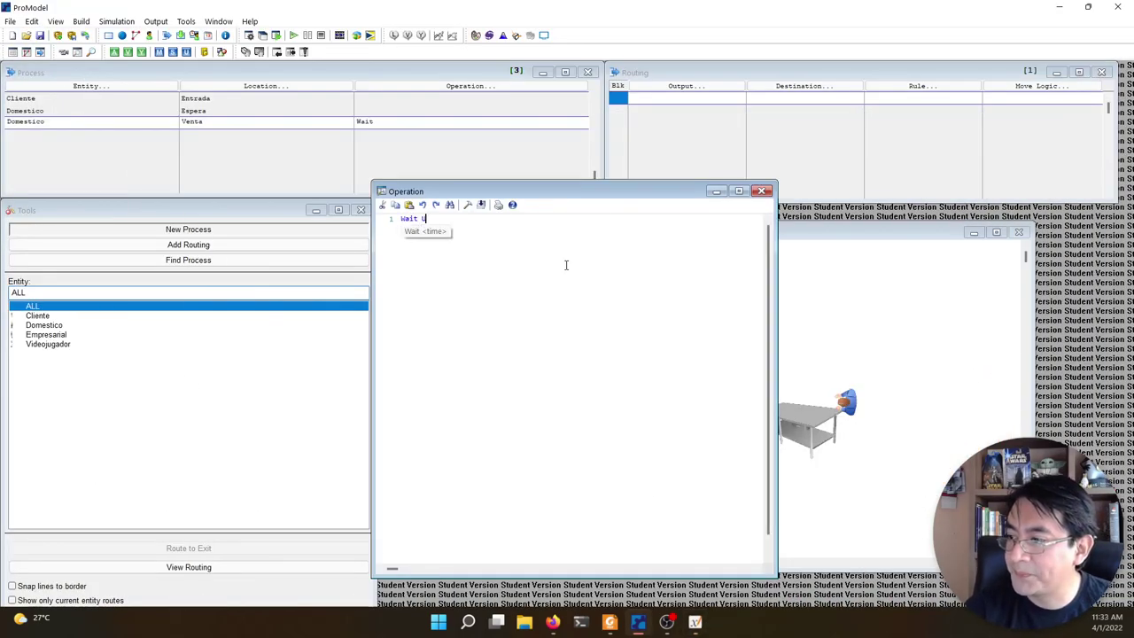
pyautogui.write('(')
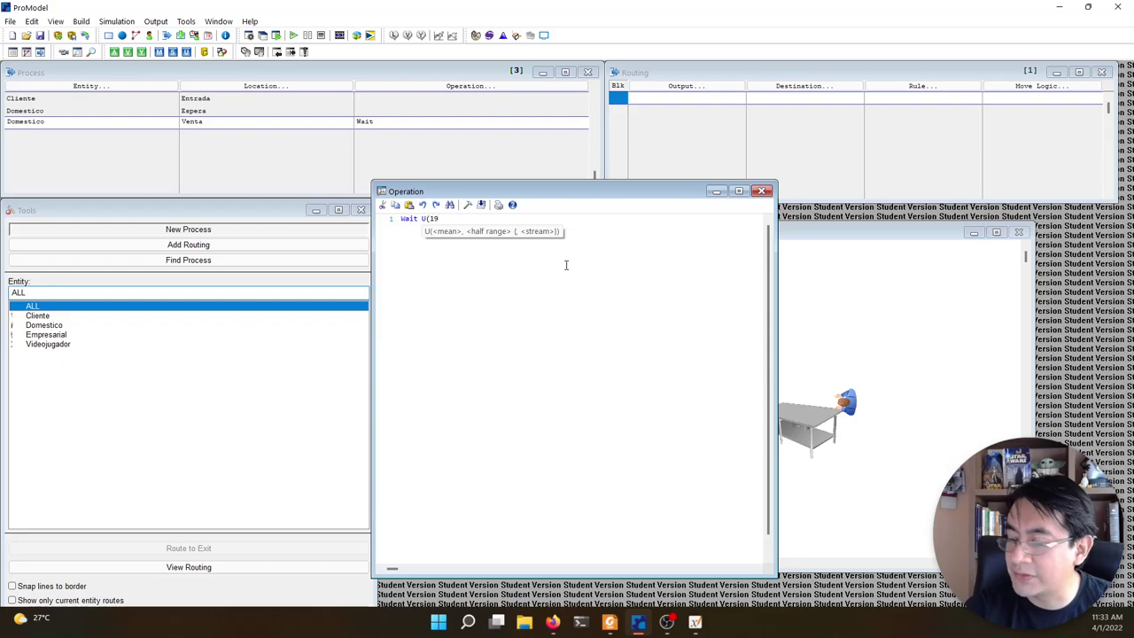
pyautogui.write('10,2) min')
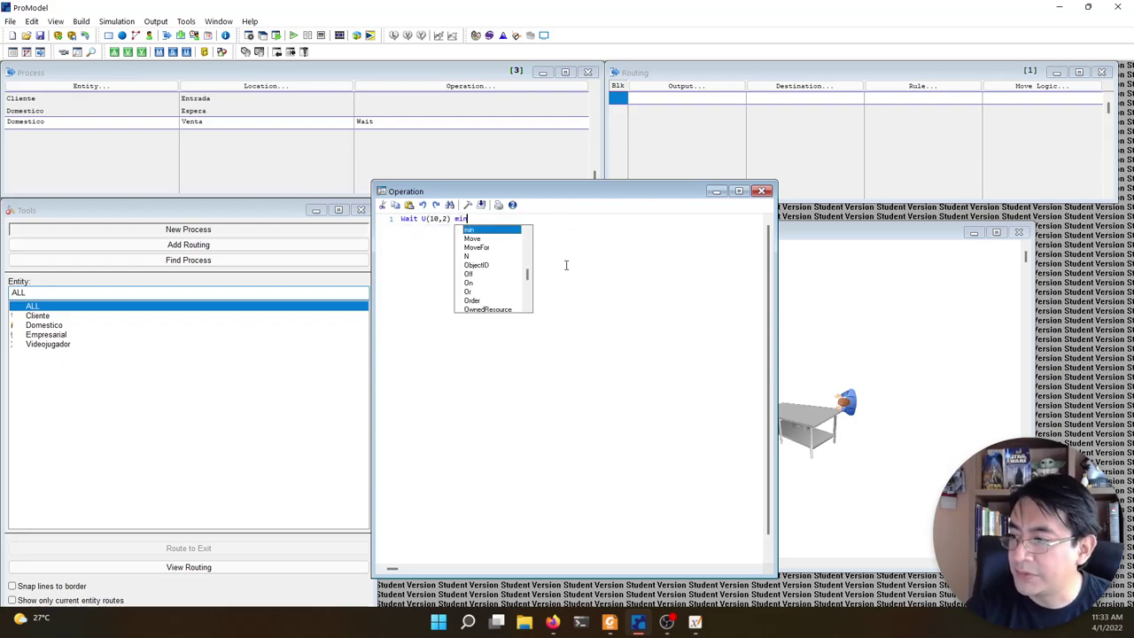
pyautogui.click(481, 204)
# - Copy the whole Wait U(10,2) min statement and close the operation editor
pyautogui.click(595, 335)
pyautogui.hotkey('ctrl', 'a')
pyautogui.hotkey('ctrl', 'c')
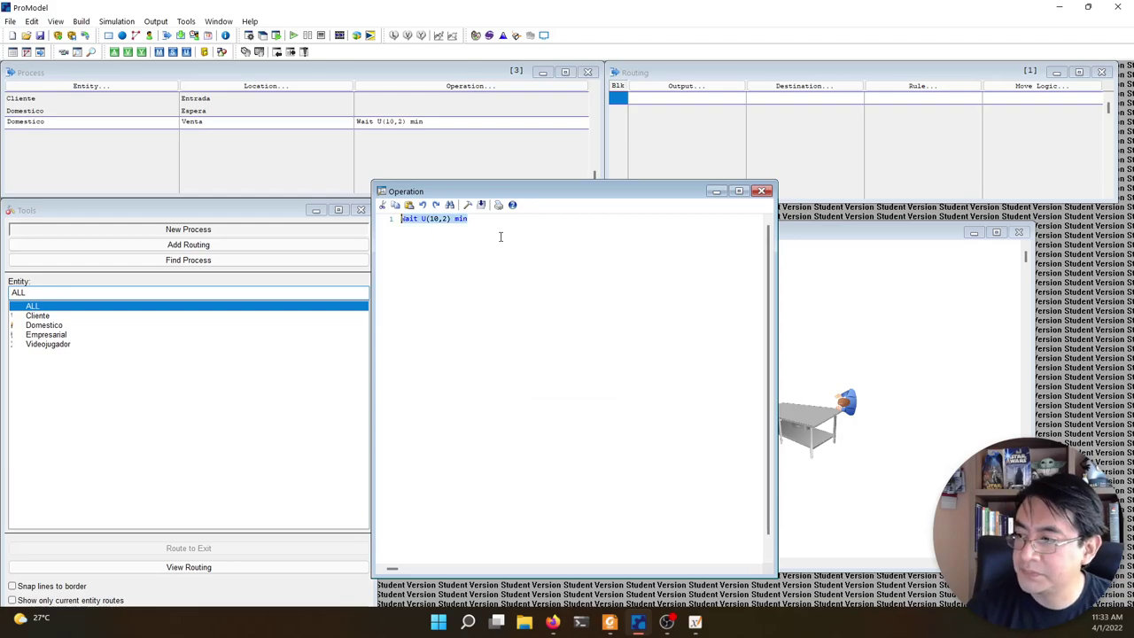
pyautogui.click(761, 191)
# - Route the Domestico process at Venta with output Domestico and destination EXIT
pyautogui.click(675, 99)
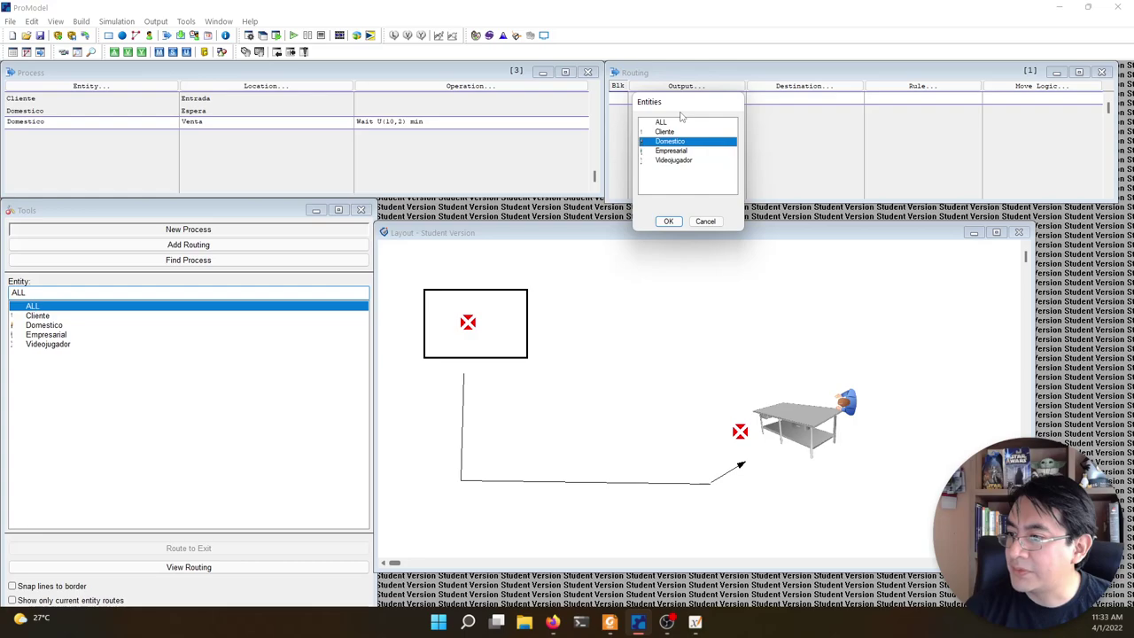
pyautogui.doubleClick(686, 140)
pyautogui.click(802, 97)
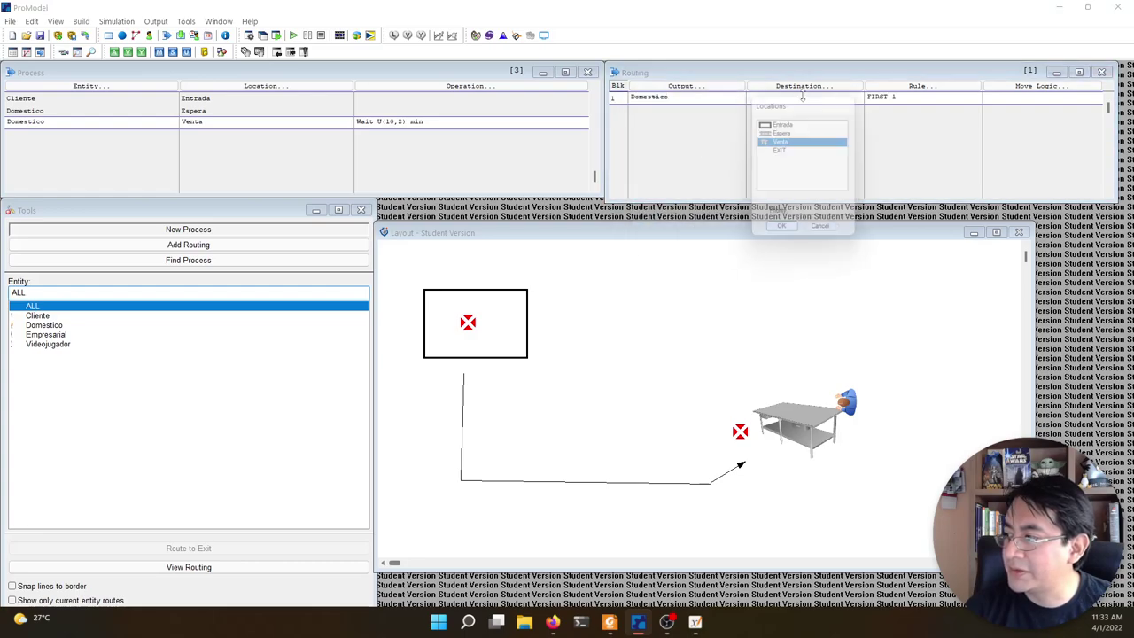
pyautogui.doubleClick(798, 149)
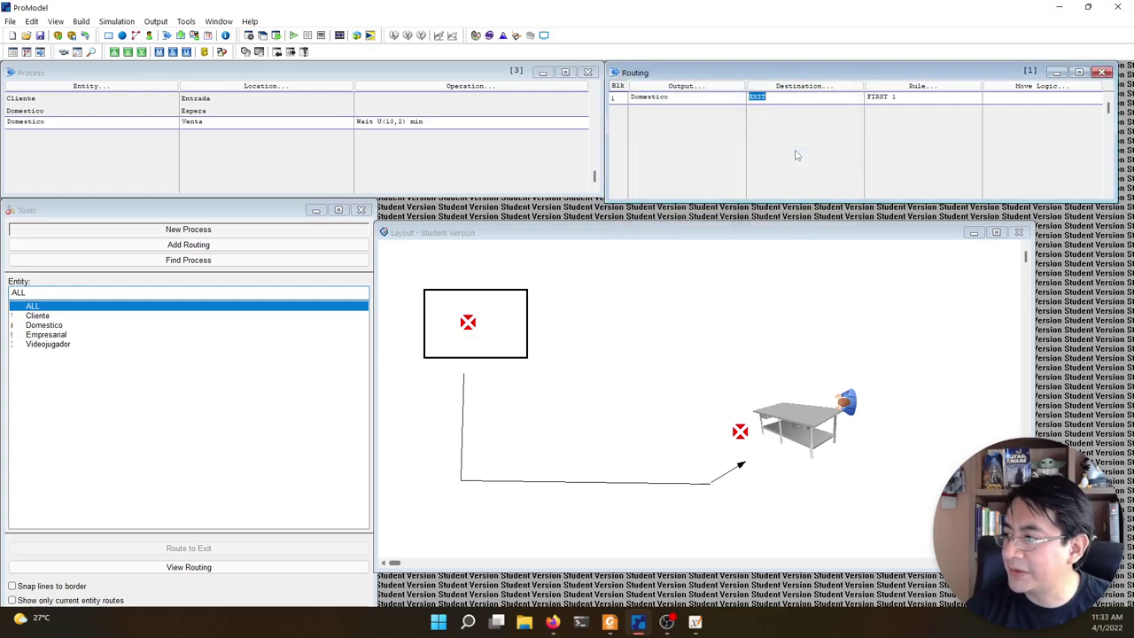
# - Add a process record for the Empresarial entity at the Espera location
pyautogui.click(294, 123)
pyautogui.click(294, 134)
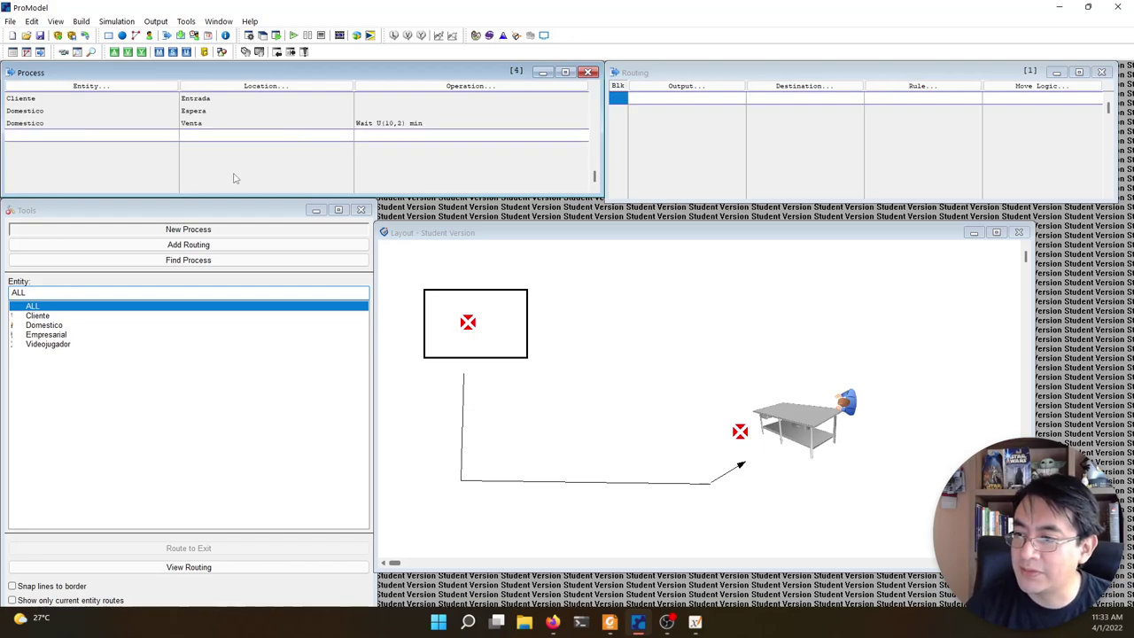
pyautogui.doubleClick(114, 136)
pyautogui.doubleClick(53, 187)
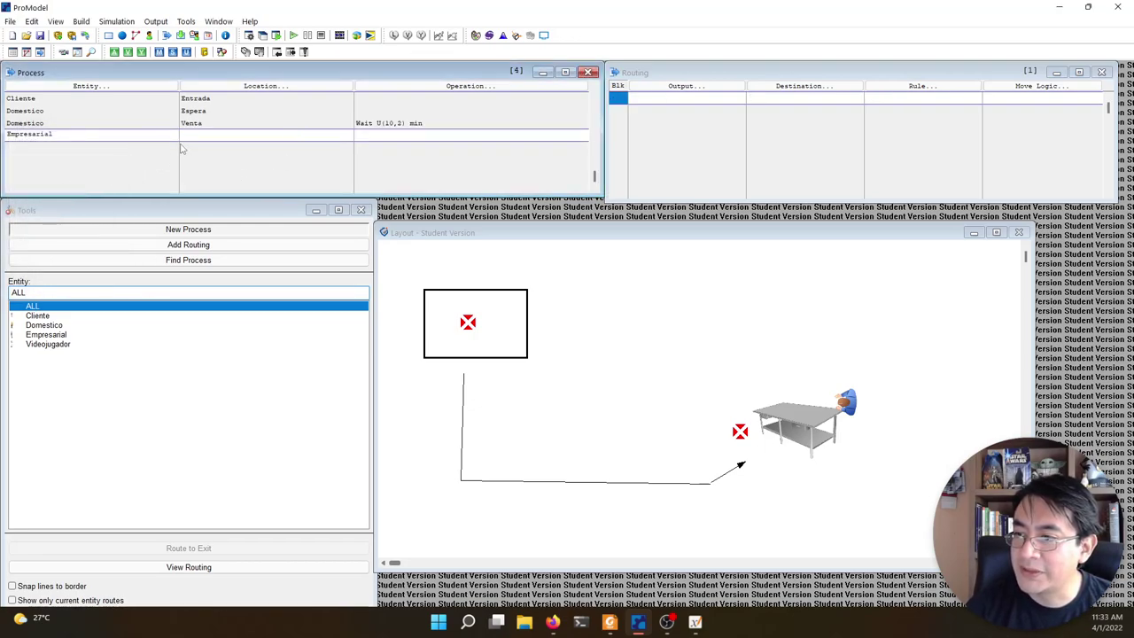
pyautogui.doubleClick(217, 132)
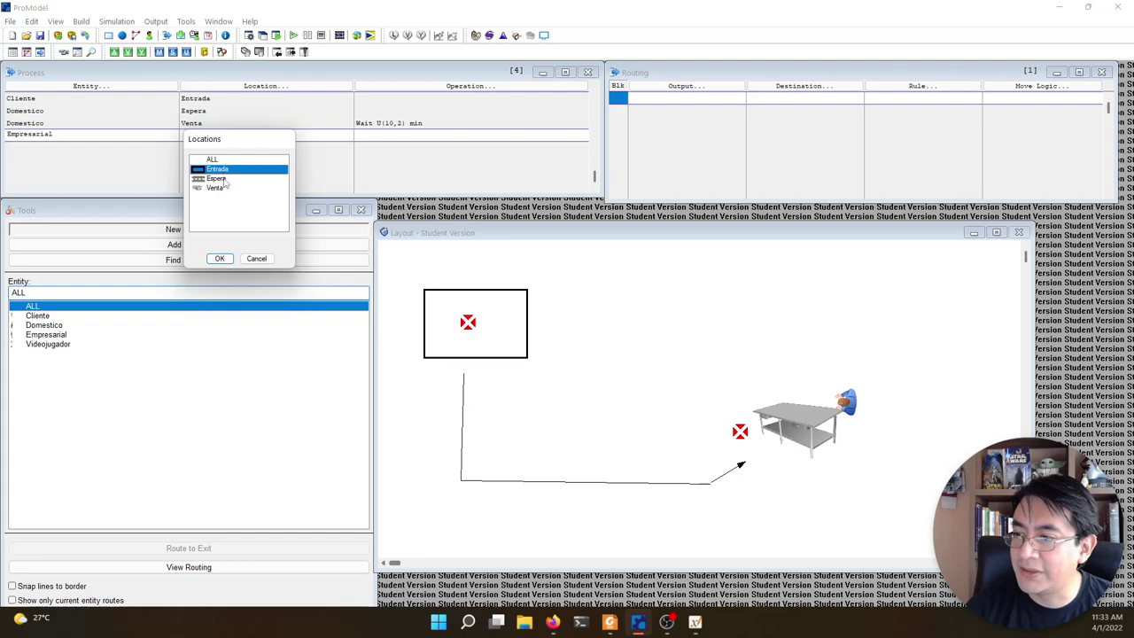
pyautogui.doubleClick(217, 178)
# - Route the Empresarial process at Espera with output Empresarial and destination Venta
pyautogui.click(686, 86)
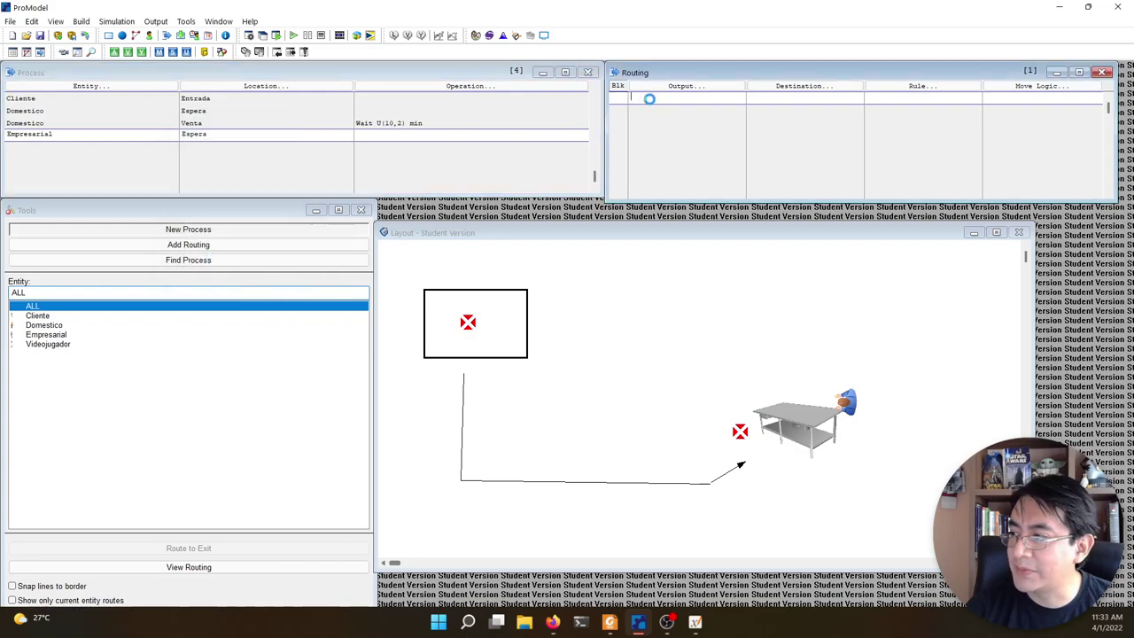
pyautogui.doubleClick(683, 150)
pyautogui.click(832, 95)
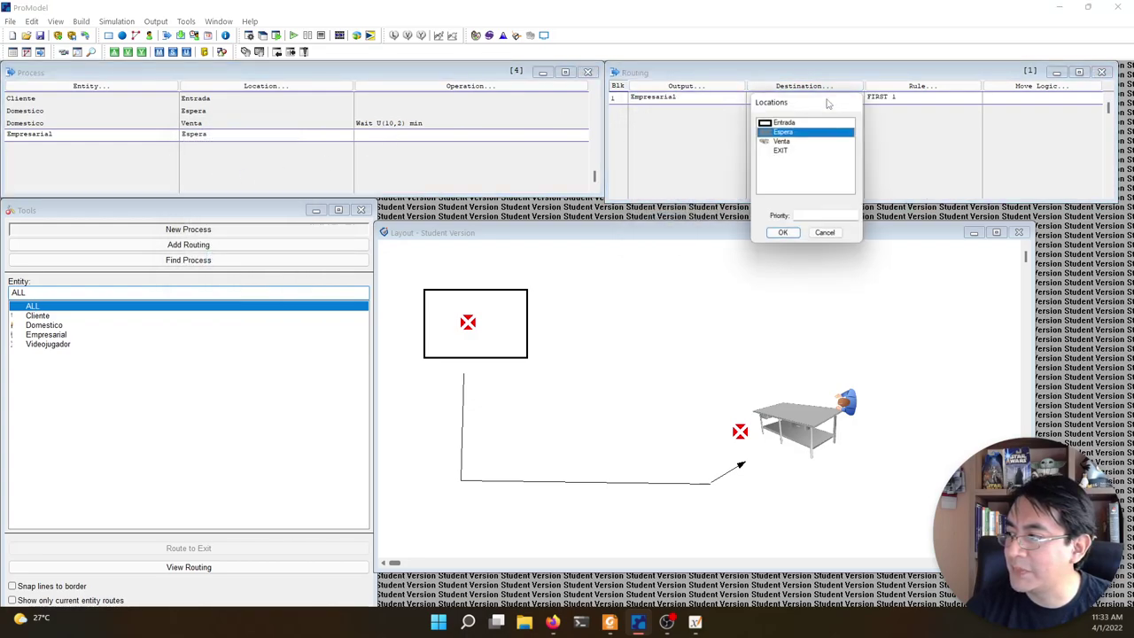
pyautogui.doubleClick(802, 142)
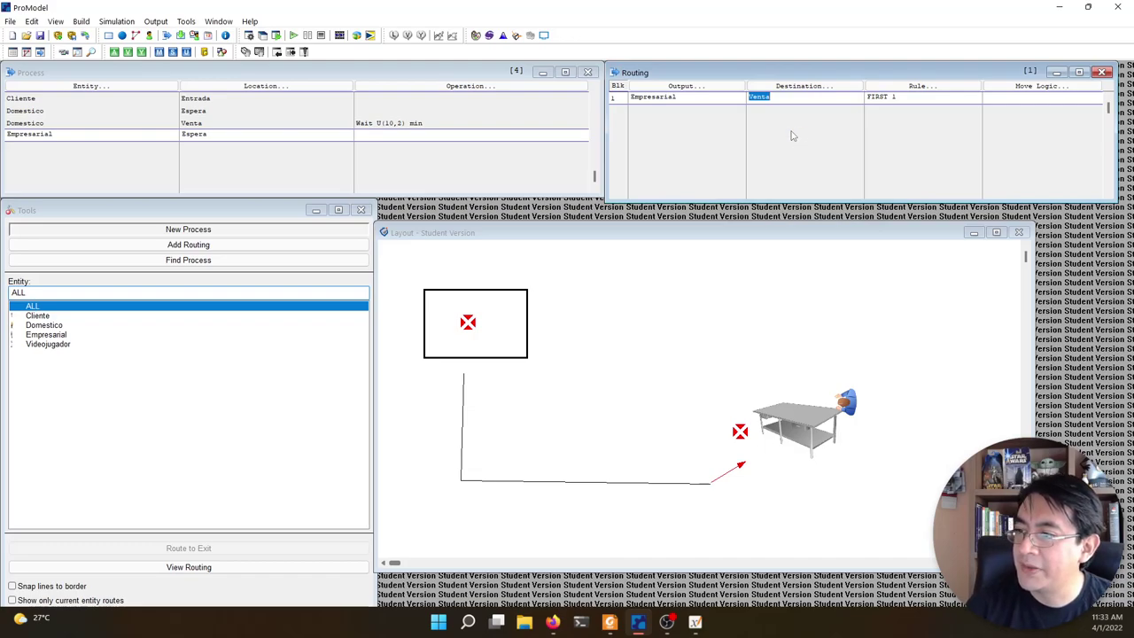
# - Add a process record for the Empresarial entity at the Venta location
pyautogui.click(331, 133)
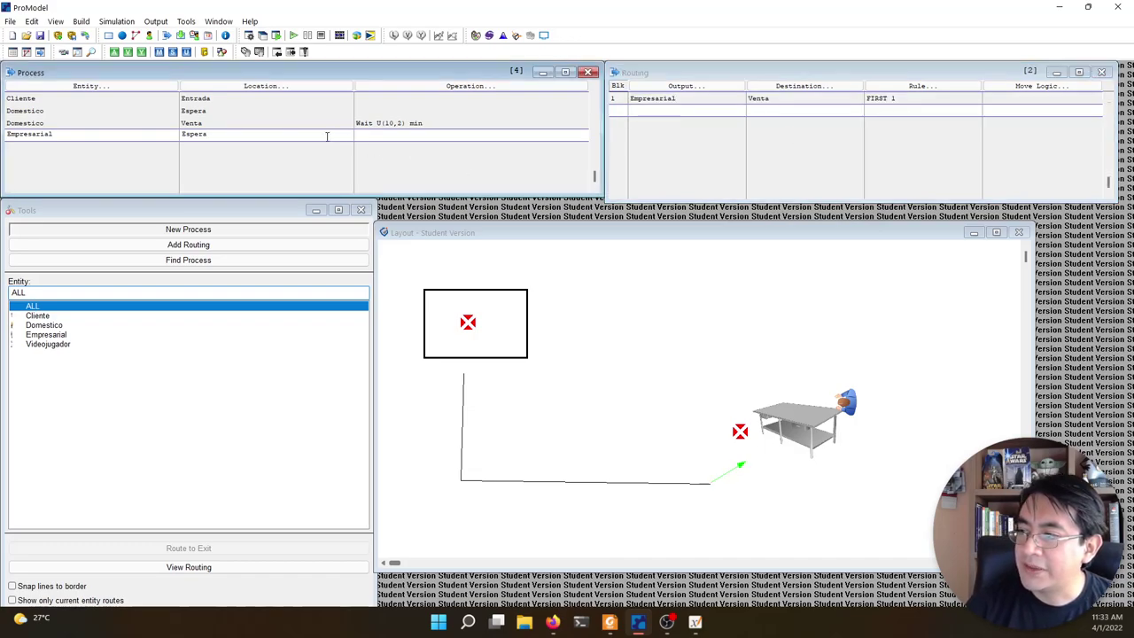
pyautogui.click(328, 139)
pyautogui.click(105, 162)
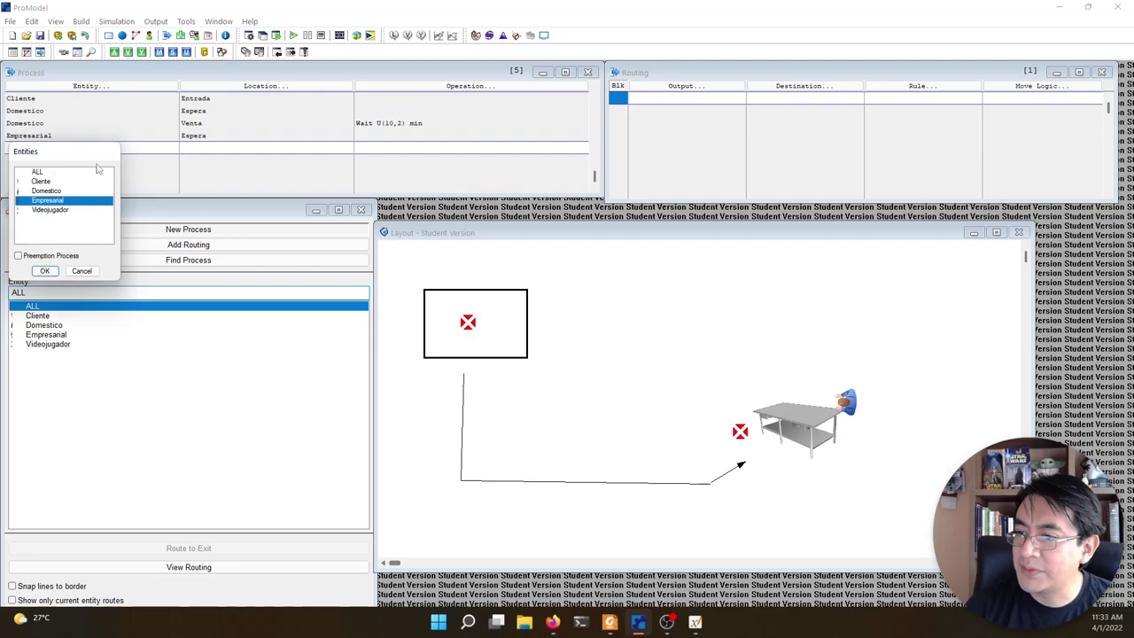
pyautogui.doubleClick(67, 203)
pyautogui.click(210, 147)
pyautogui.click(214, 201)
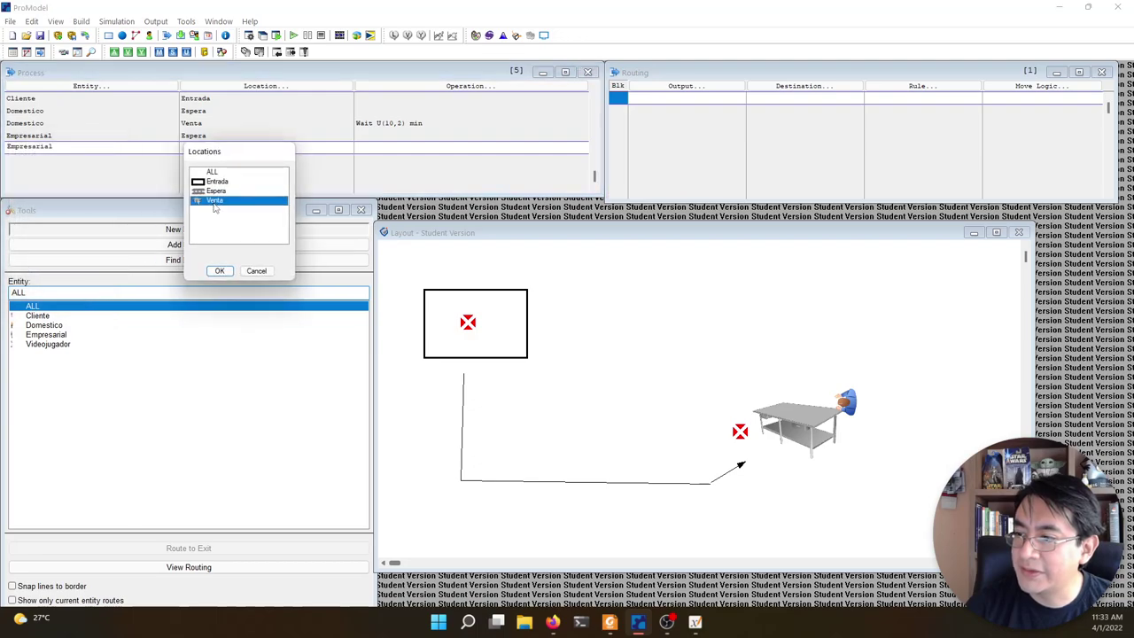
pyautogui.doubleClick(212, 203)
# - Paste the copied wait statement as the Empresarial operation at Venta and change it to Wait U(13,3) min, per the Xournal++ notes
pyautogui.hotkey('ctrl', 'v')
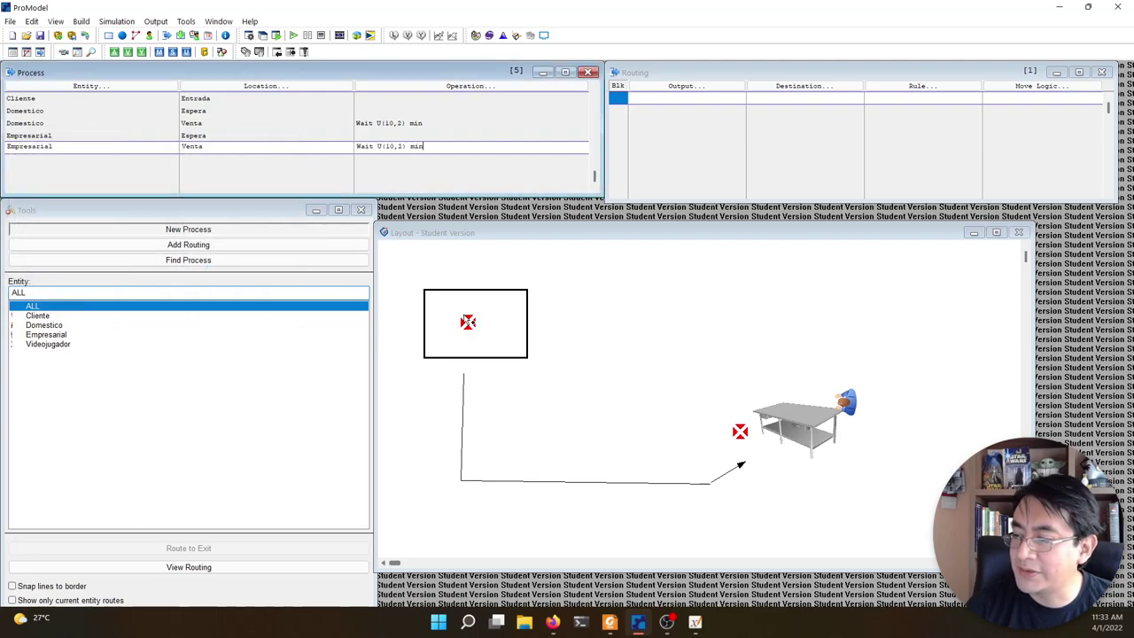
pyautogui.click(697, 623)
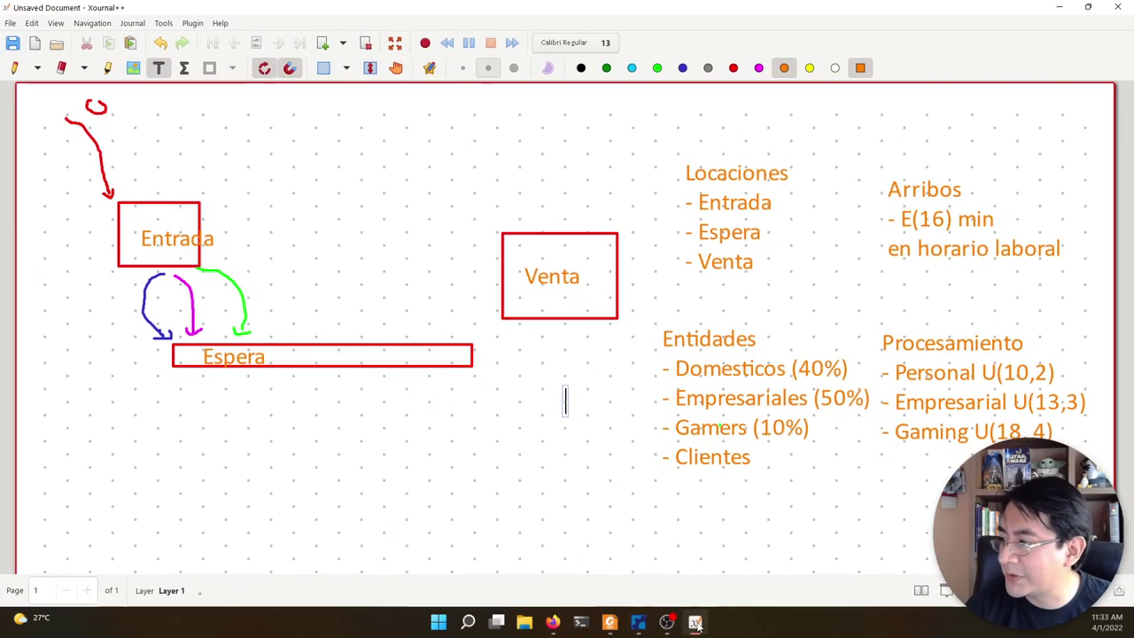
pyautogui.click(697, 623)
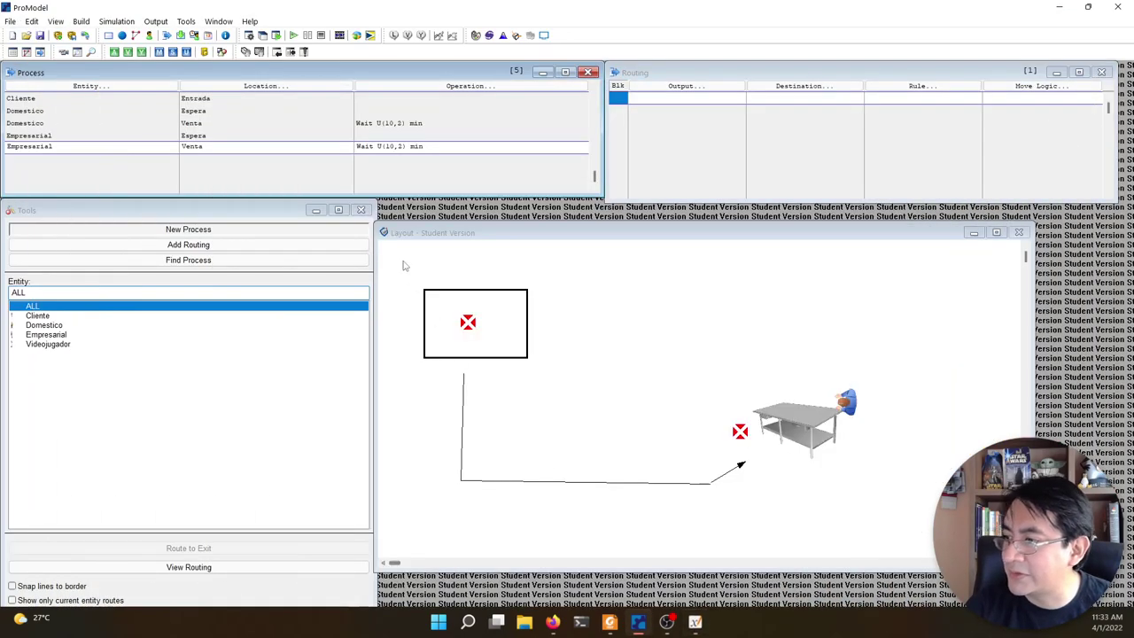
pyautogui.click(391, 147)
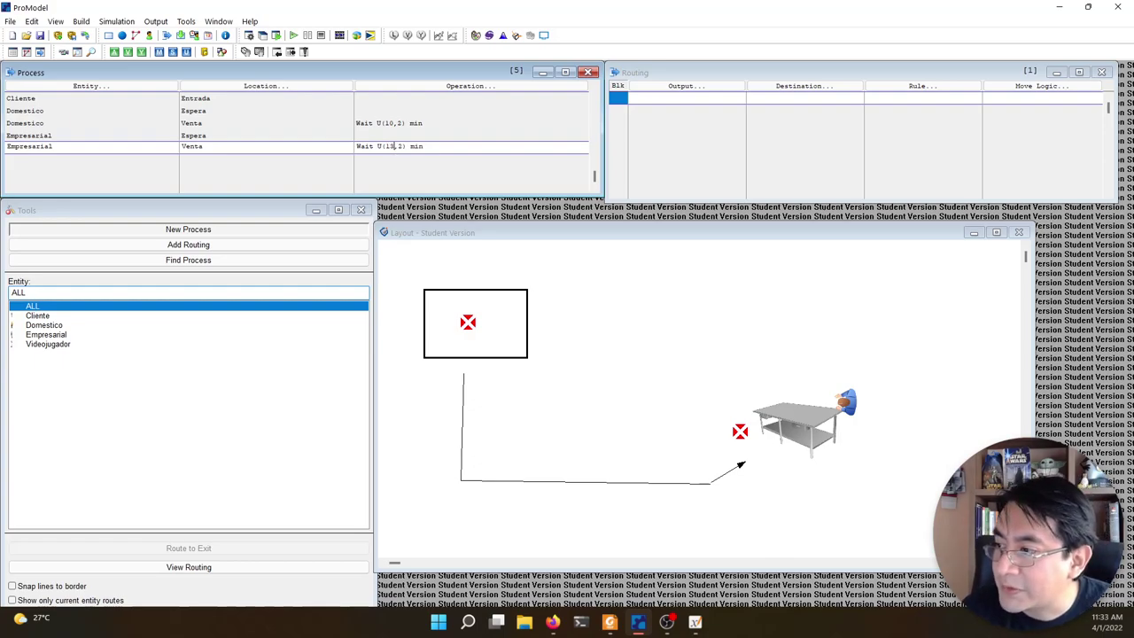
pyautogui.press('BackSpace')
pyautogui.write('3')
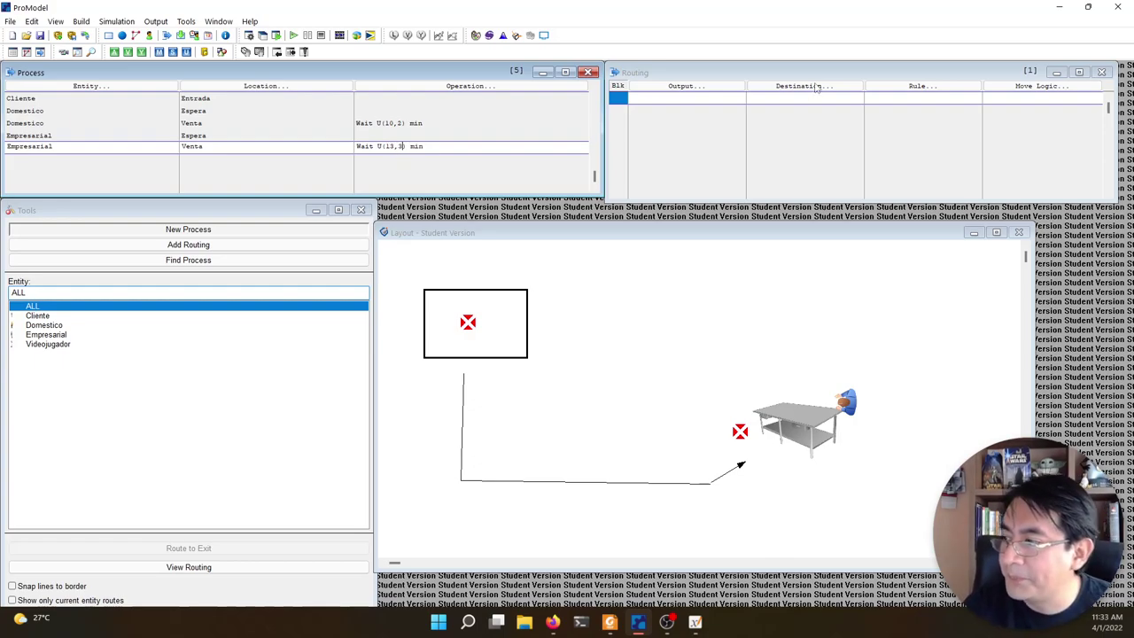
# - Route the Empresarial process at Venta with output Empresarial and destination EXIT
pyautogui.click(689, 88)
pyautogui.doubleClick(688, 142)
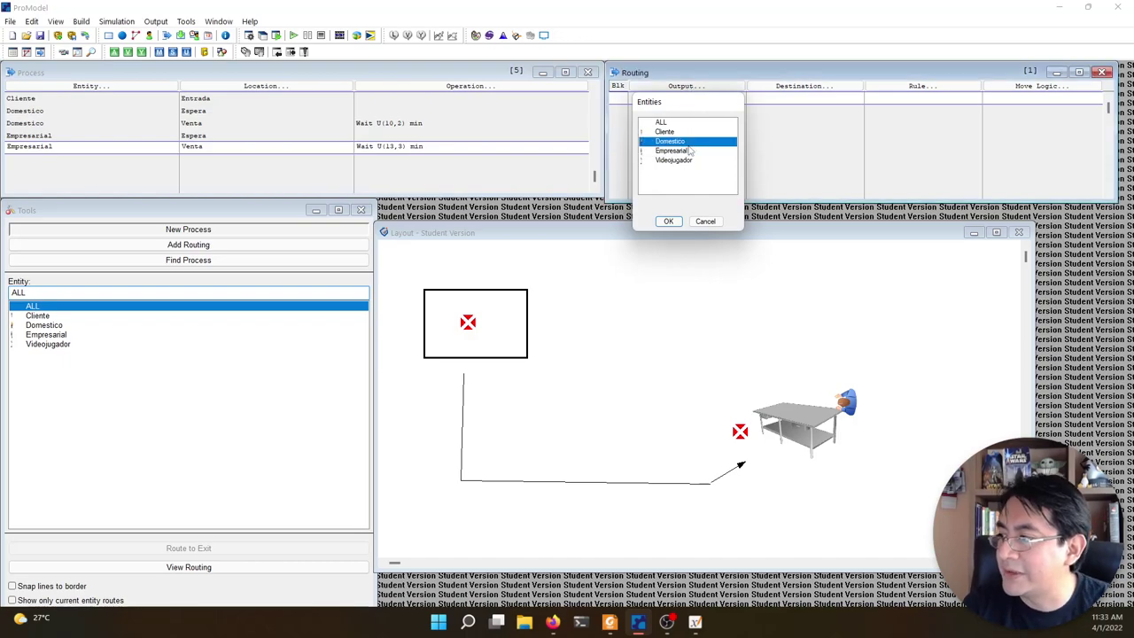
pyautogui.click(688, 86)
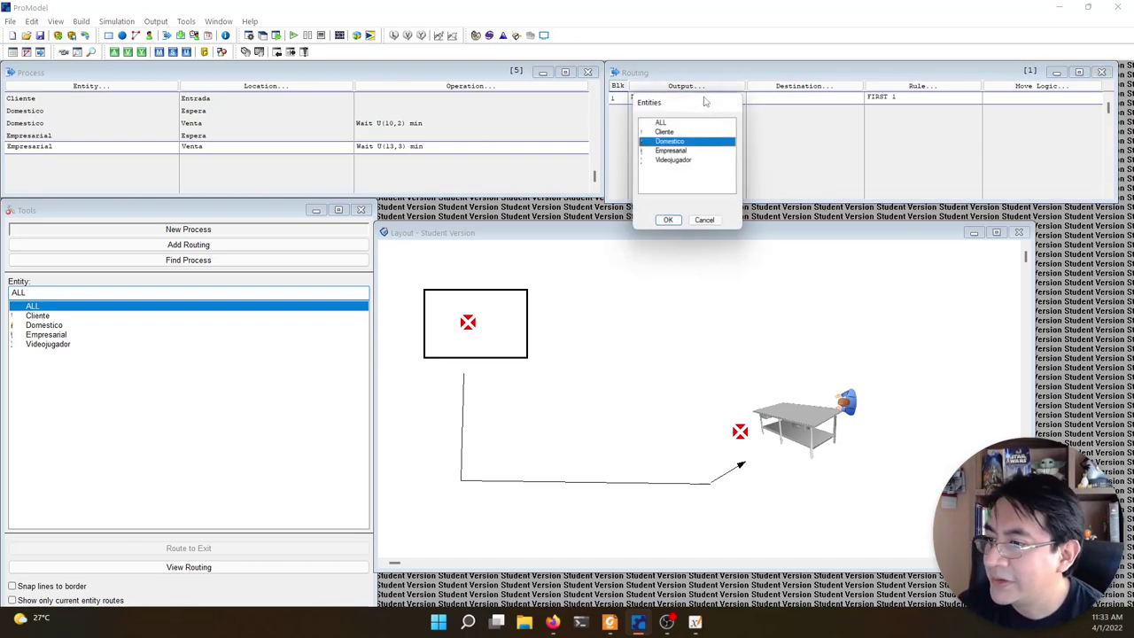
pyautogui.doubleClick(704, 151)
pyautogui.click(788, 86)
pyautogui.doubleClick(797, 151)
# - Add a process record for the Videojugador entity at the Espera location
pyautogui.click(312, 159)
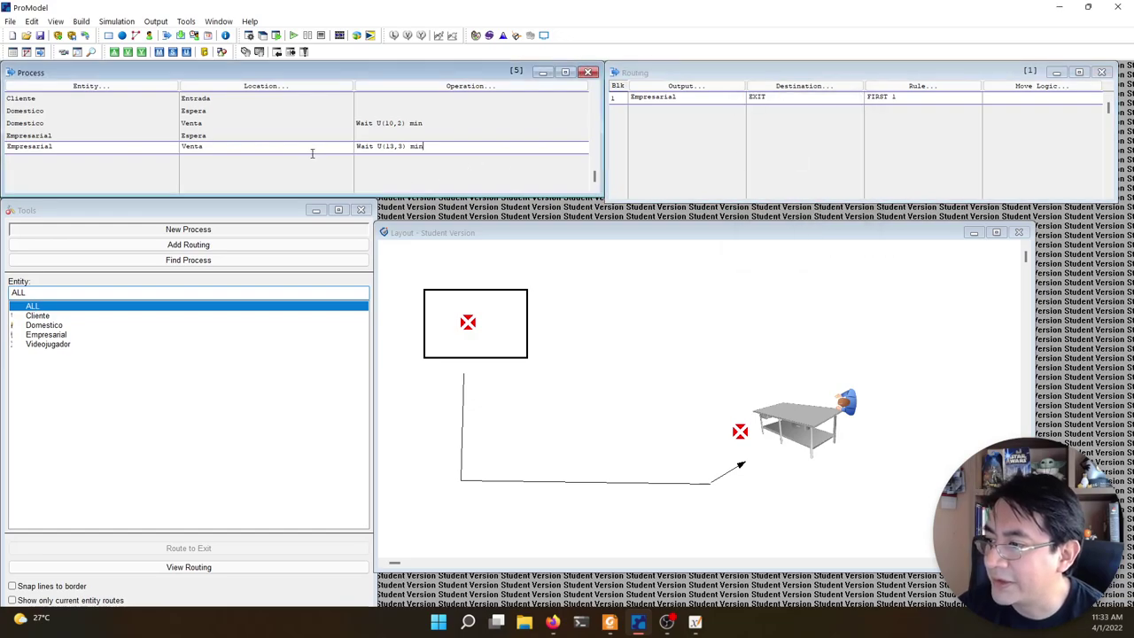
pyautogui.click(227, 162)
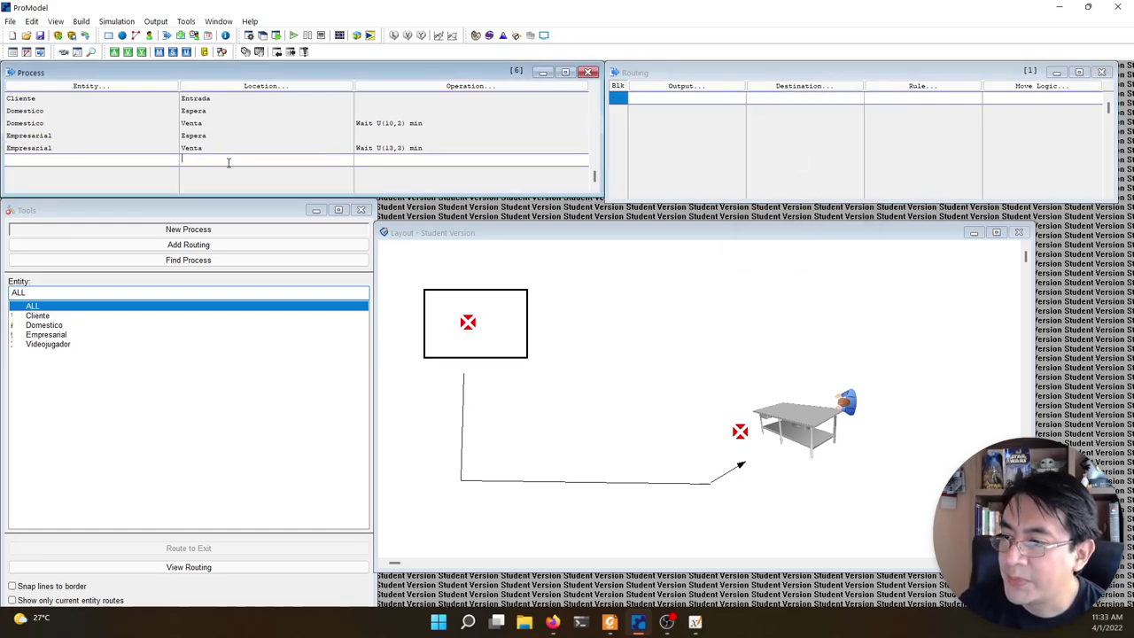
pyautogui.click(90, 163)
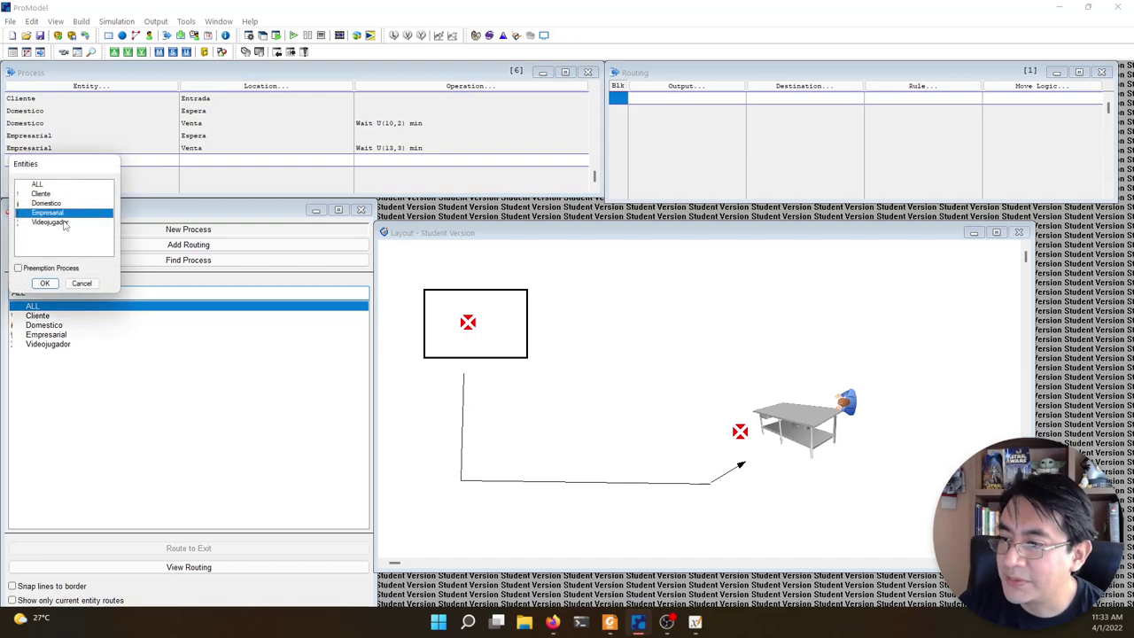
pyautogui.doubleClick(67, 221)
pyautogui.click(210, 157)
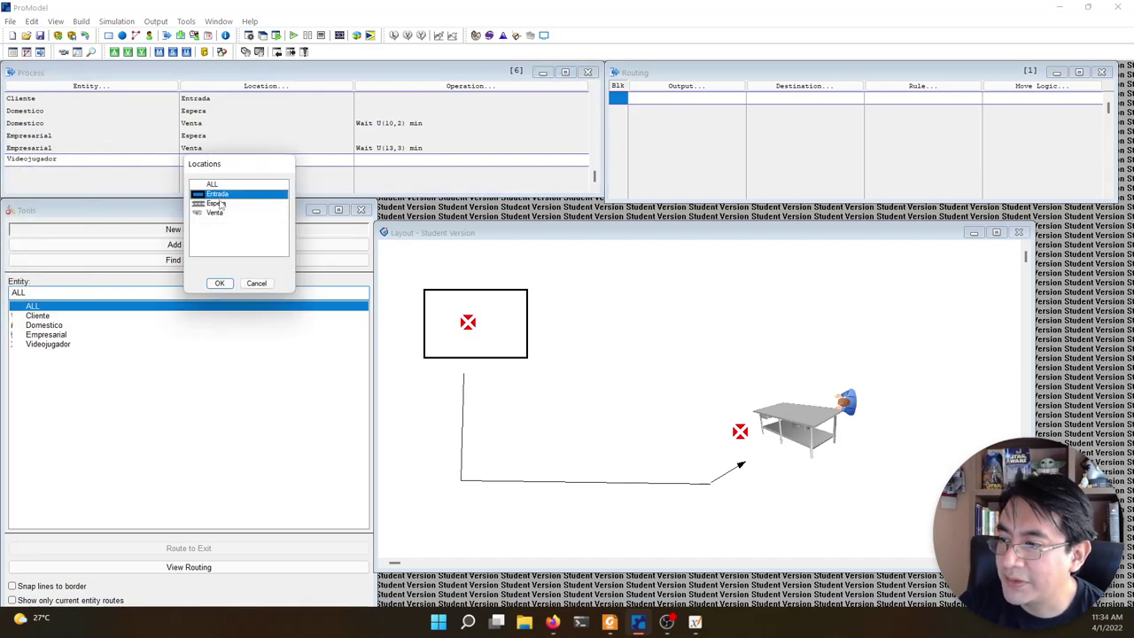
pyautogui.doubleClick(219, 204)
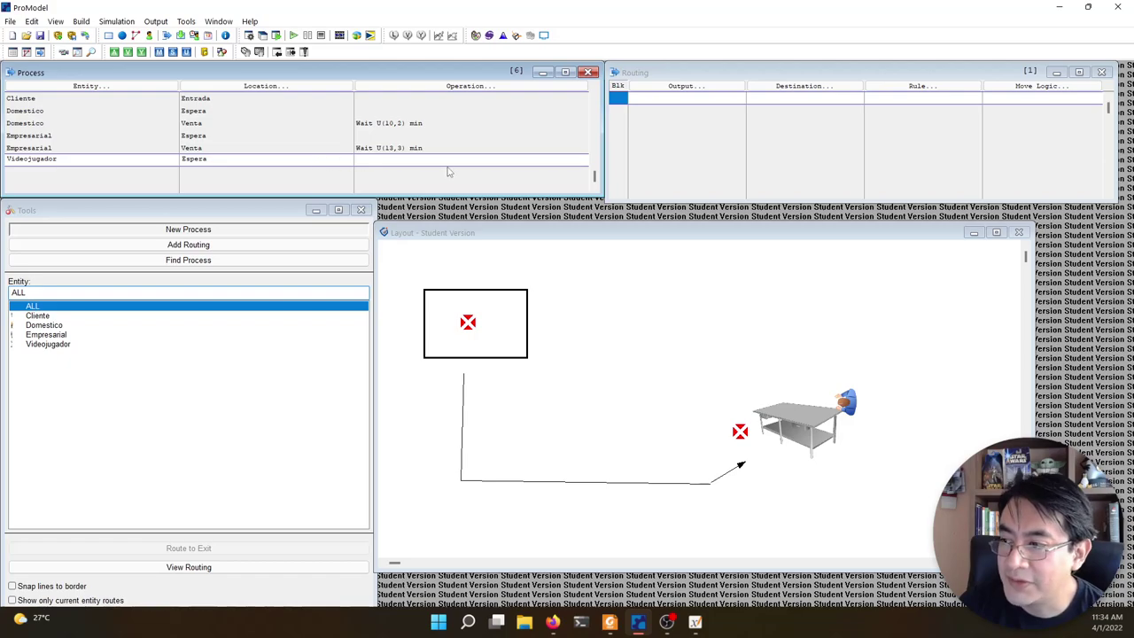
# - Route the Videojugador process at Espera with output Videojugador and destination Venta
pyautogui.click(645, 95)
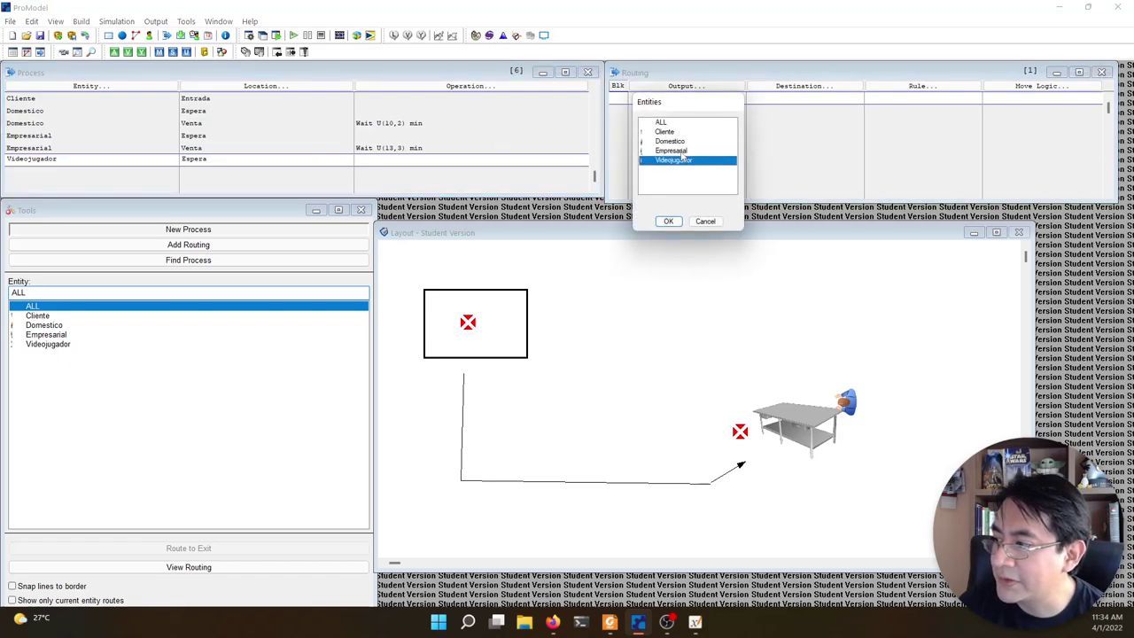
pyautogui.doubleClick(683, 161)
pyautogui.click(784, 100)
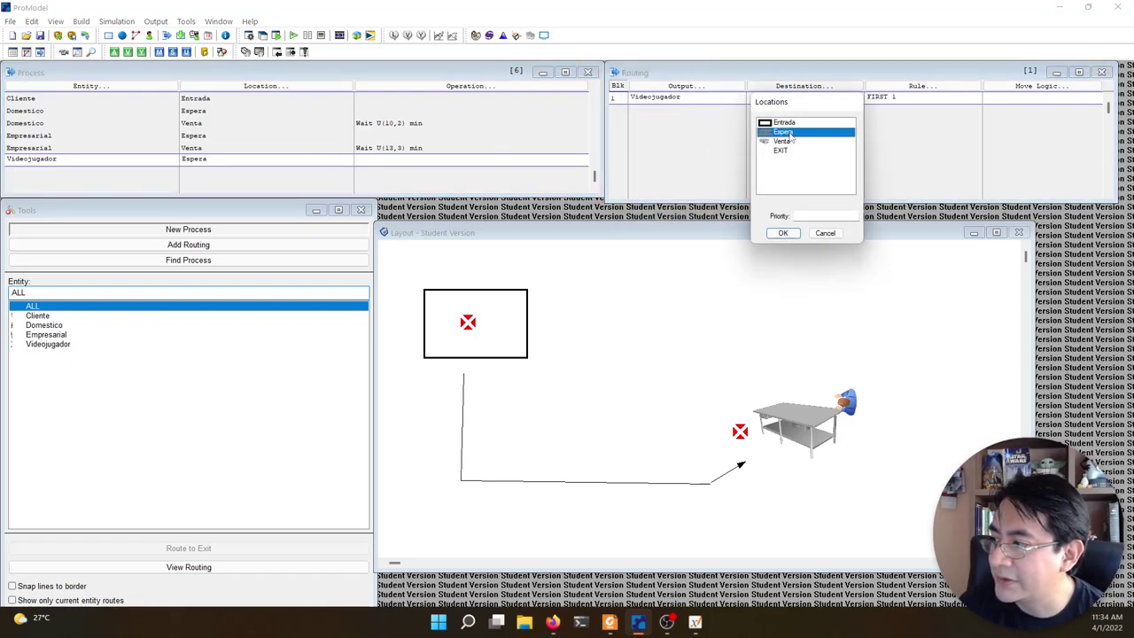
pyautogui.doubleClick(783, 140)
# - Add a process record for the Videojugador entity at the Venta location
pyautogui.click(264, 160)
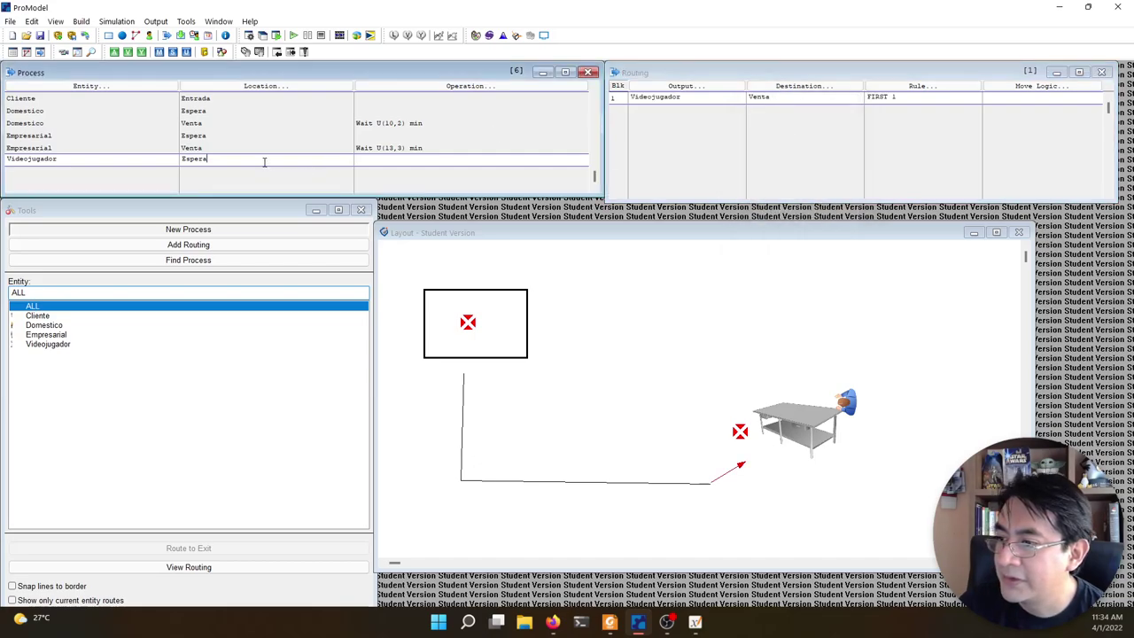
pyautogui.press('Return')
pyautogui.click(74, 171)
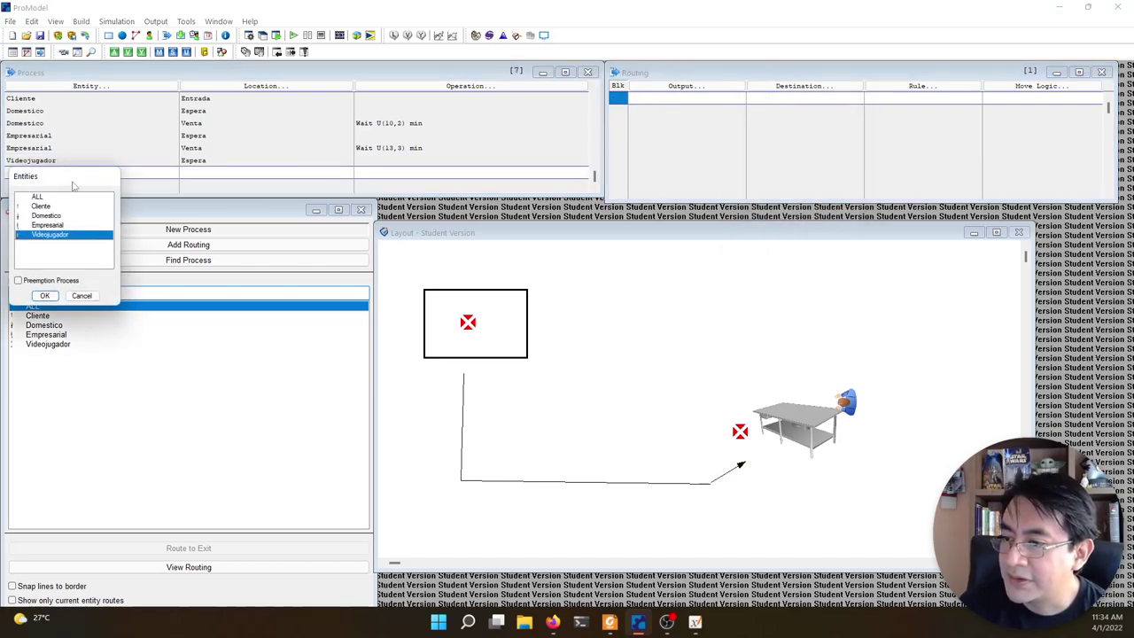
pyautogui.doubleClick(76, 236)
pyautogui.click(239, 171)
pyautogui.doubleClick(230, 227)
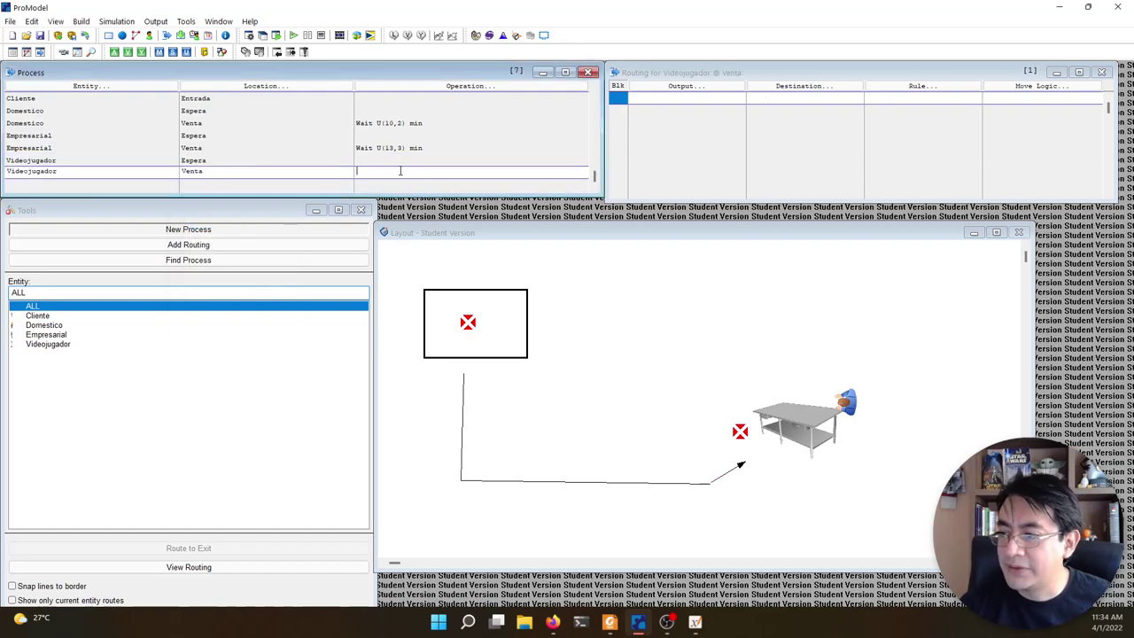
# - Paste the copied wait statement as the Videojugador operation at Venta, check the Xournal++ notes, and change it to Wait U(10,4) min
pyautogui.write('Wait U(18,4) min')
pyautogui.click(695, 623)
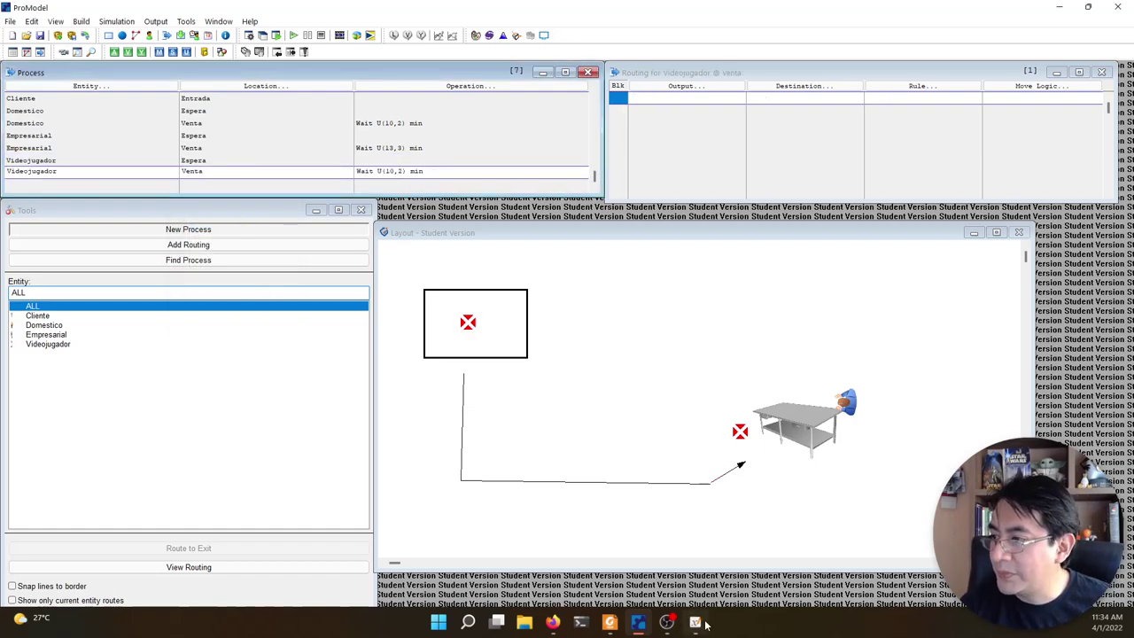
pyautogui.click(704, 625)
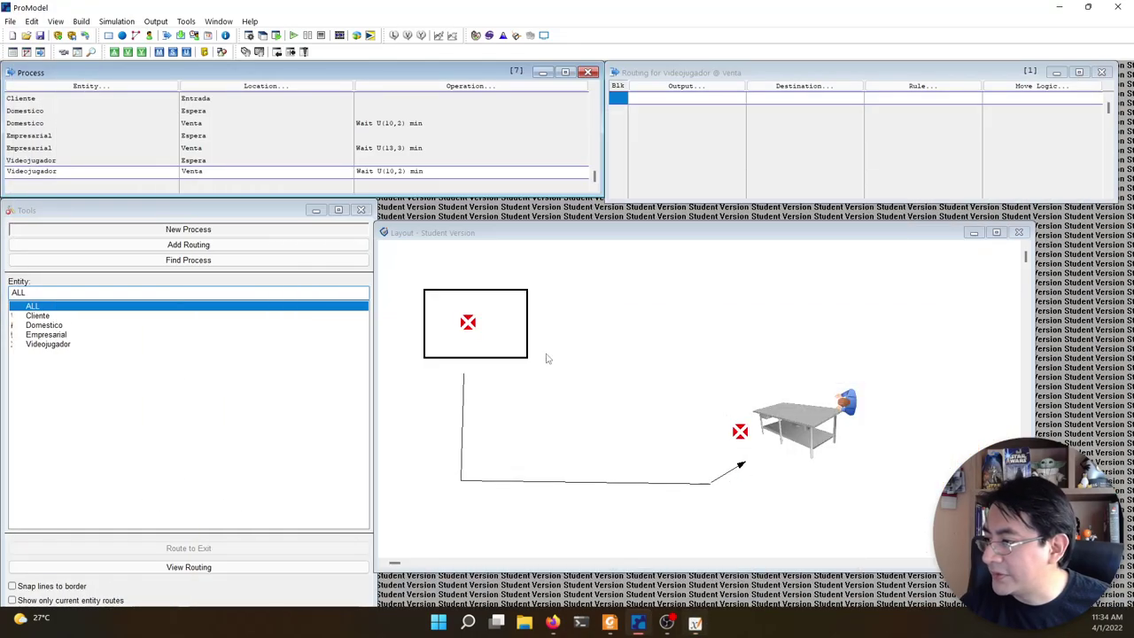
pyautogui.click(398, 171)
pyautogui.write('4')
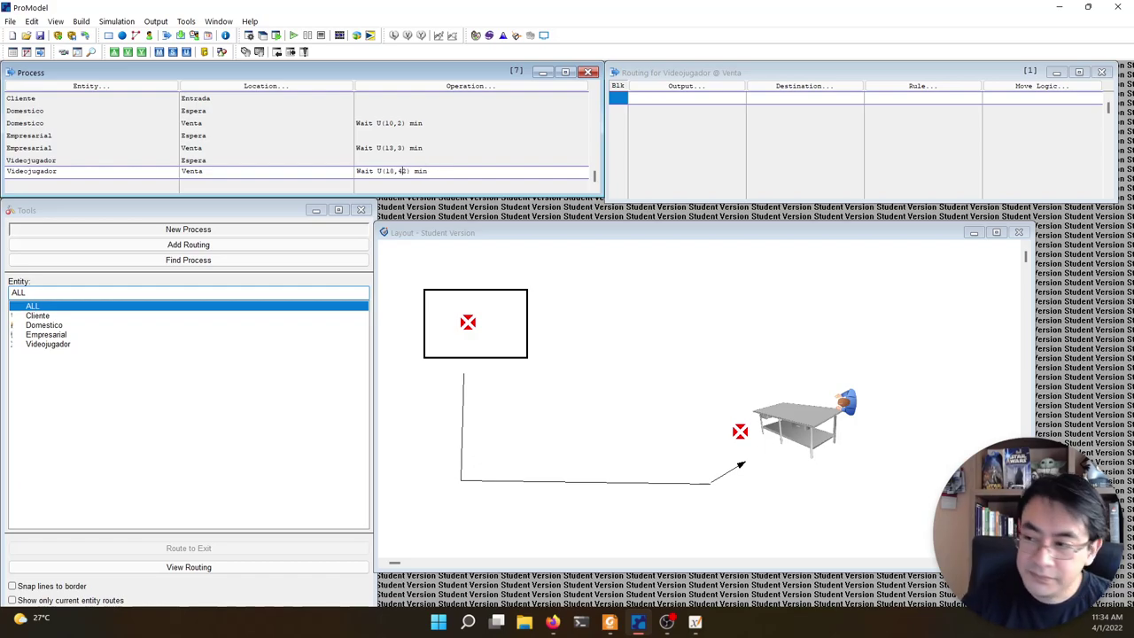
# - Route the Videojugador process at Venta with output Videojugador and destination EXIT
pyautogui.click(649, 105)
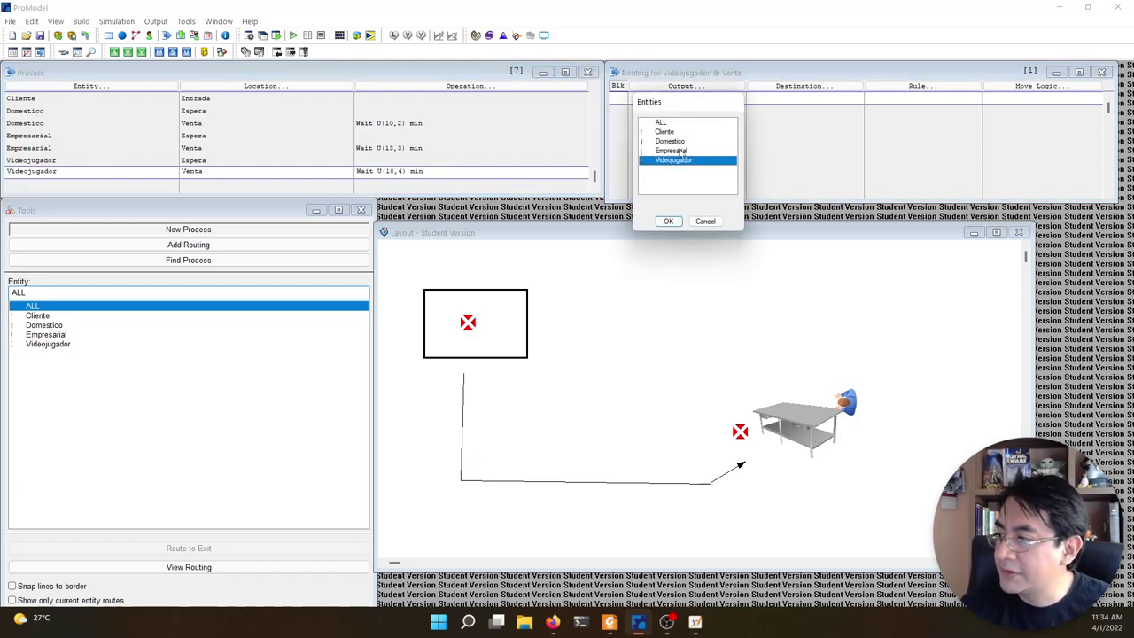
pyautogui.doubleClick(681, 161)
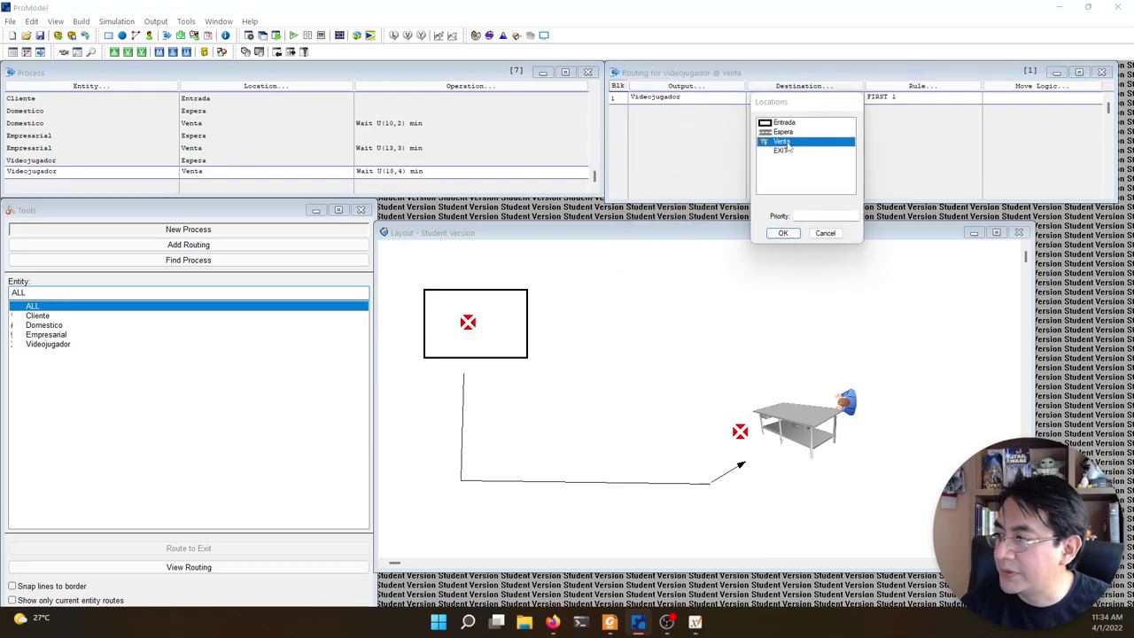
pyautogui.doubleClick(788, 152)
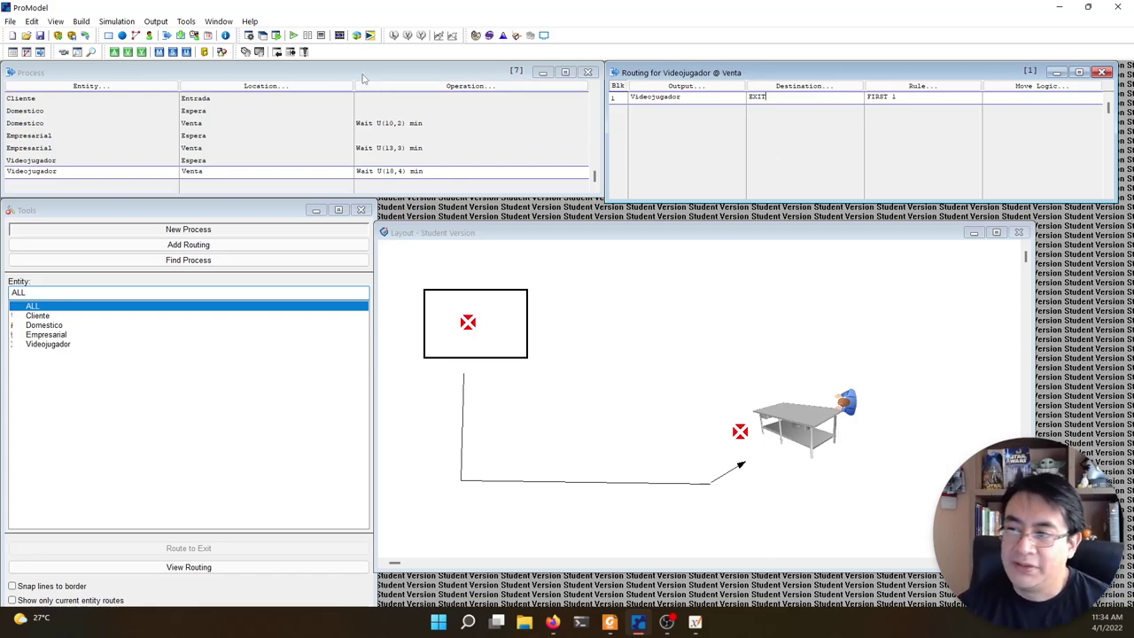
# - Add a name label to the existing Espera location, placed just below the horizontal part of its queue line
pyautogui.click(108, 36)
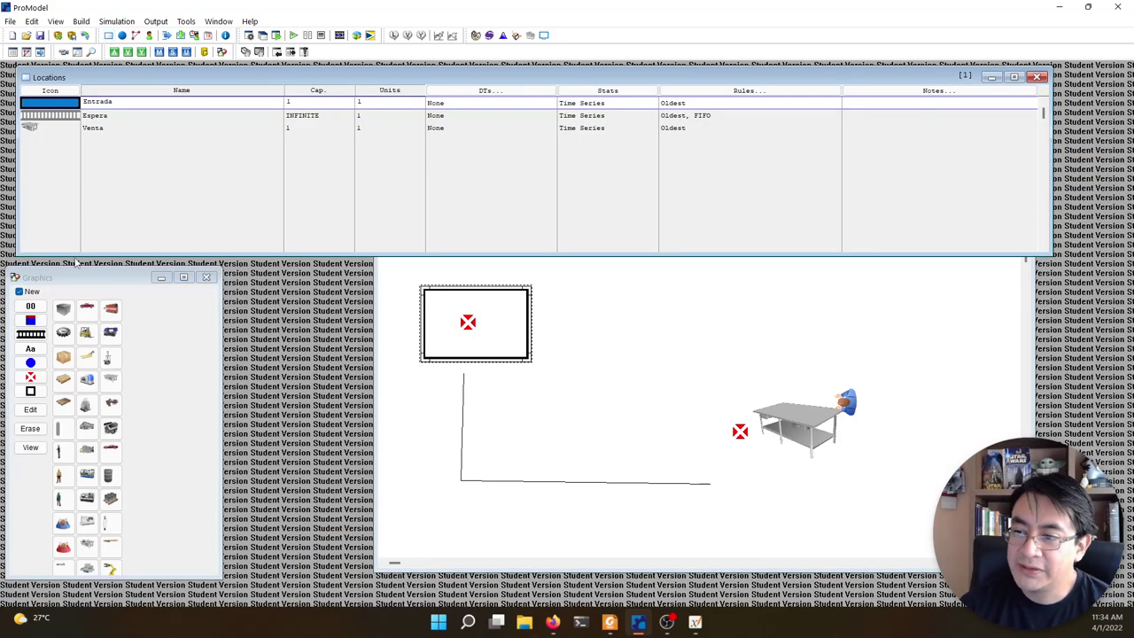
pyautogui.click(563, 498)
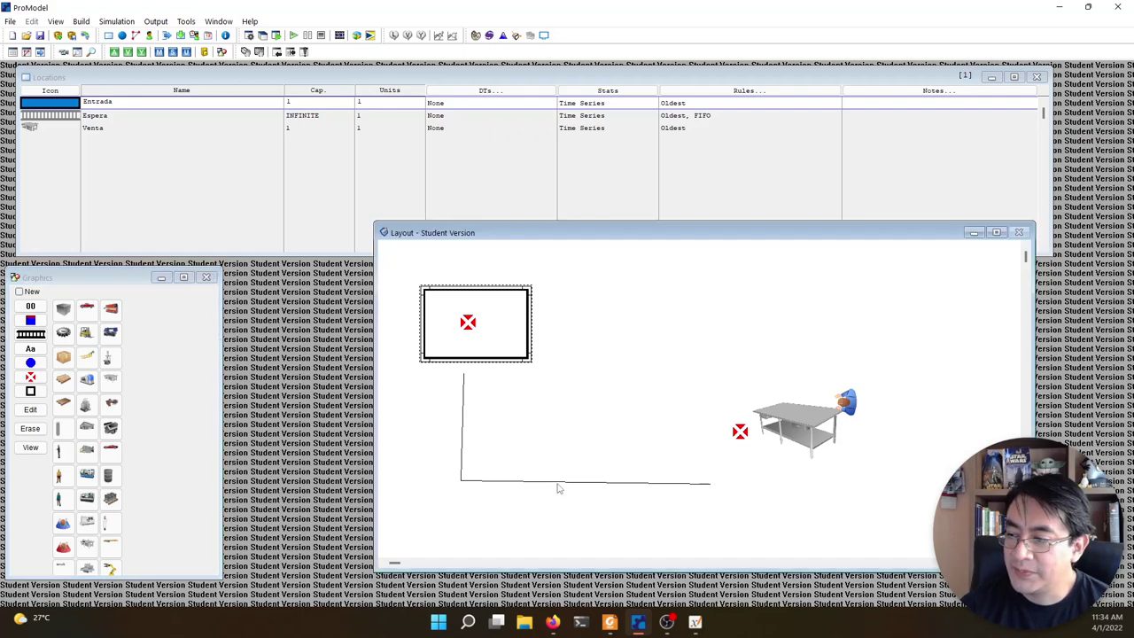
pyautogui.click(558, 485)
pyautogui.click(32, 351)
pyautogui.moveTo(572, 461); pyautogui.dragTo(559, 503)
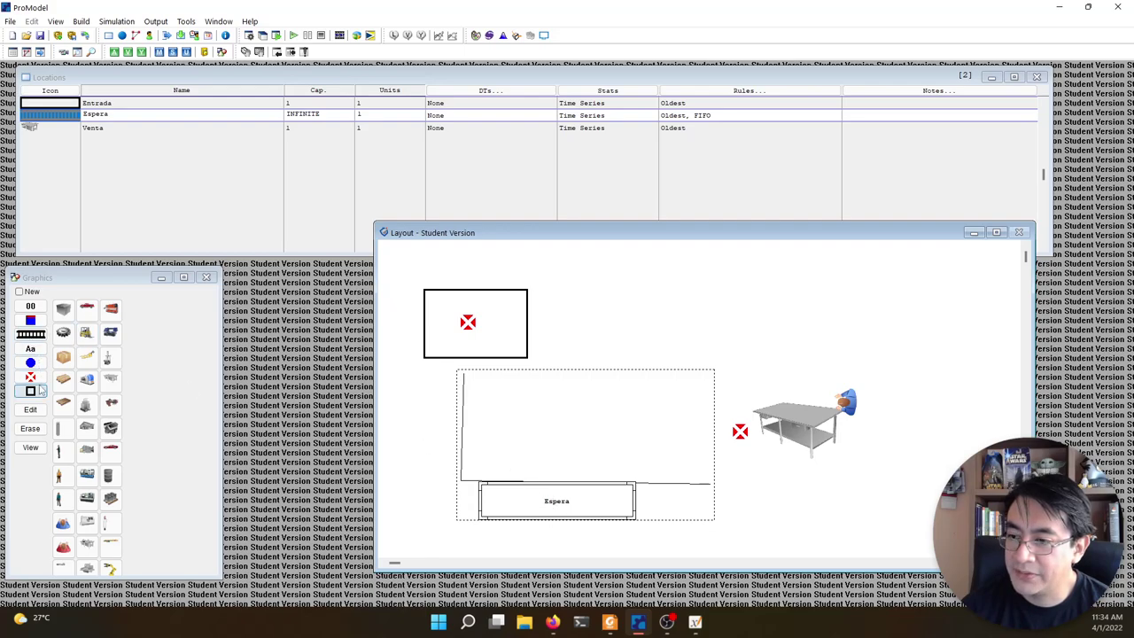
# - Add a contents counter to the Espera location beside its name label and shrink it to a compact box
pyautogui.click(30, 307)
pyautogui.click(675, 501)
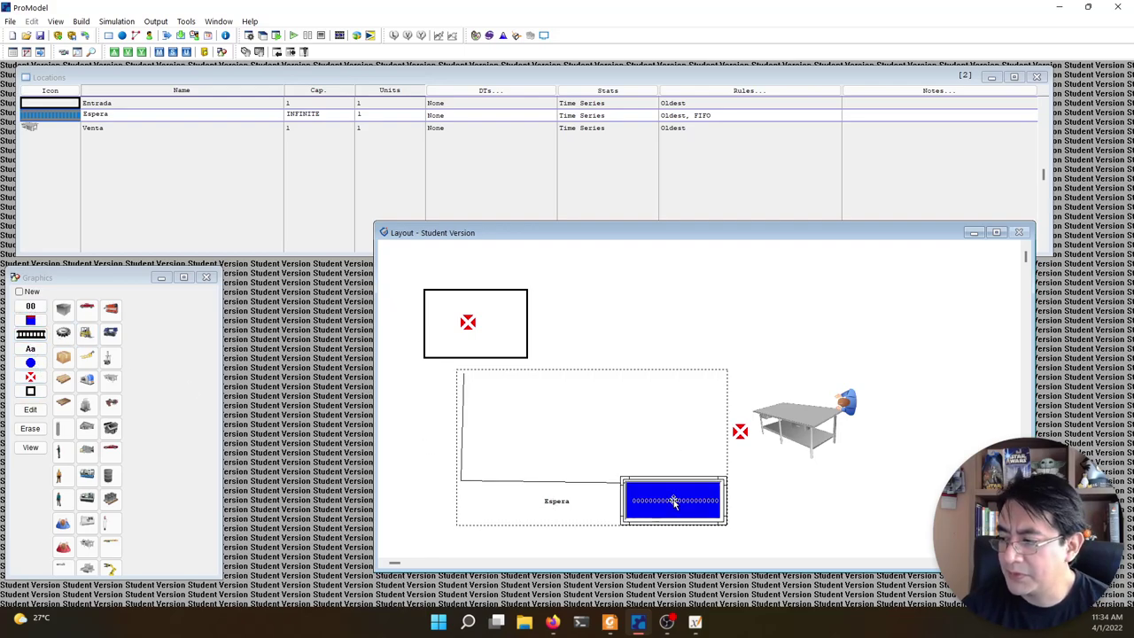
pyautogui.moveTo(721, 519); pyautogui.dragTo(653, 510)
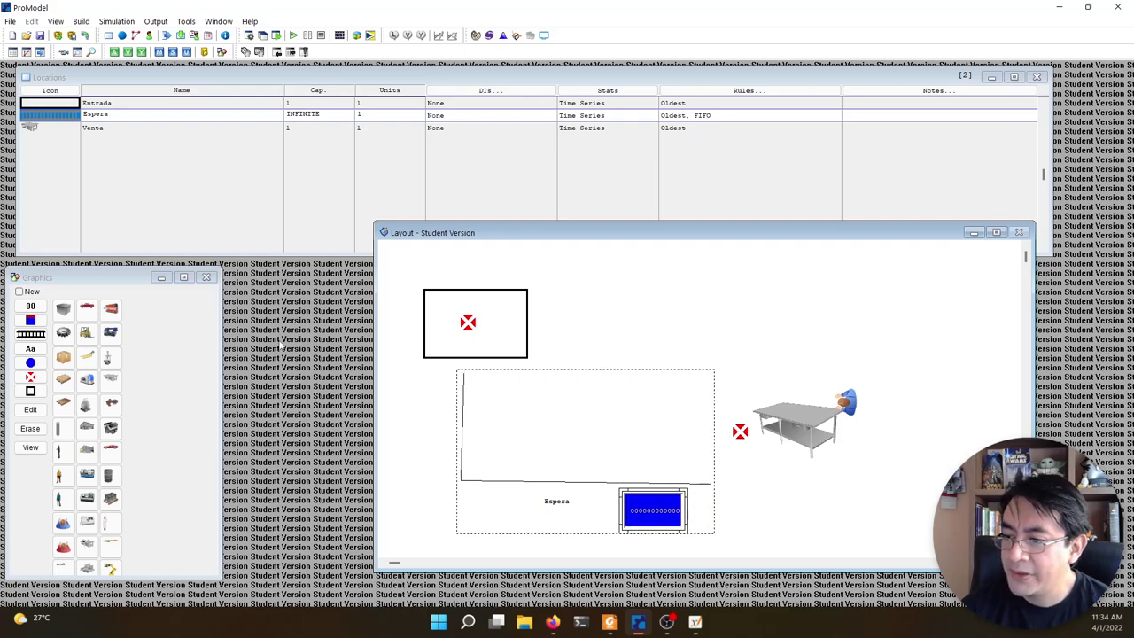
# - Set the vertical dimension of the Domestico entity's graphic to 8 feet
pyautogui.click(128, 51)
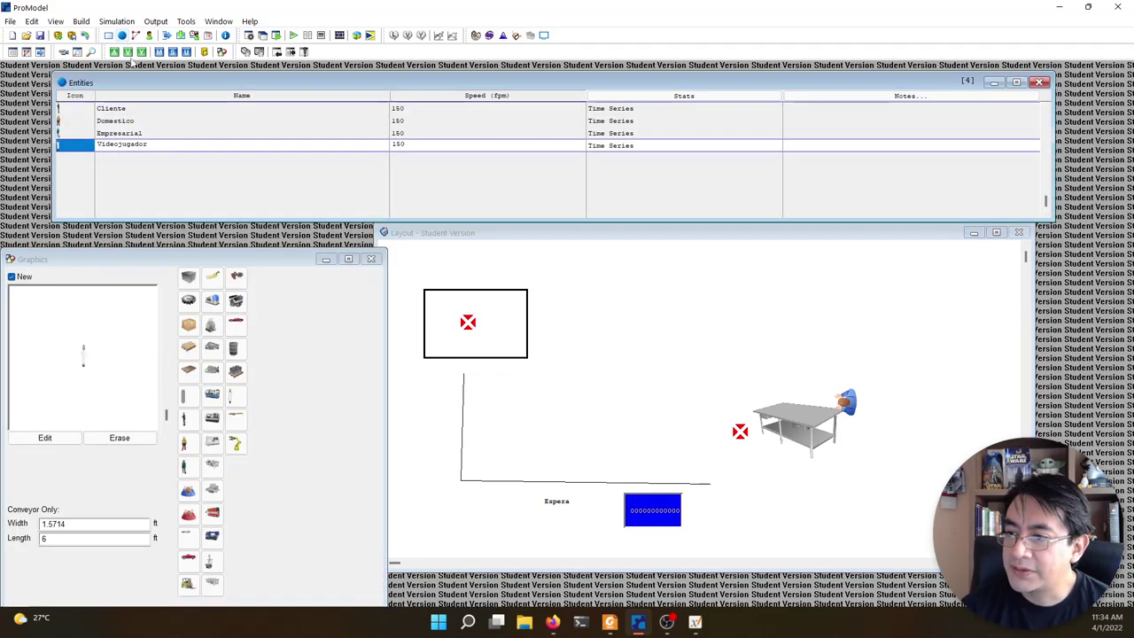
pyautogui.click(129, 107)
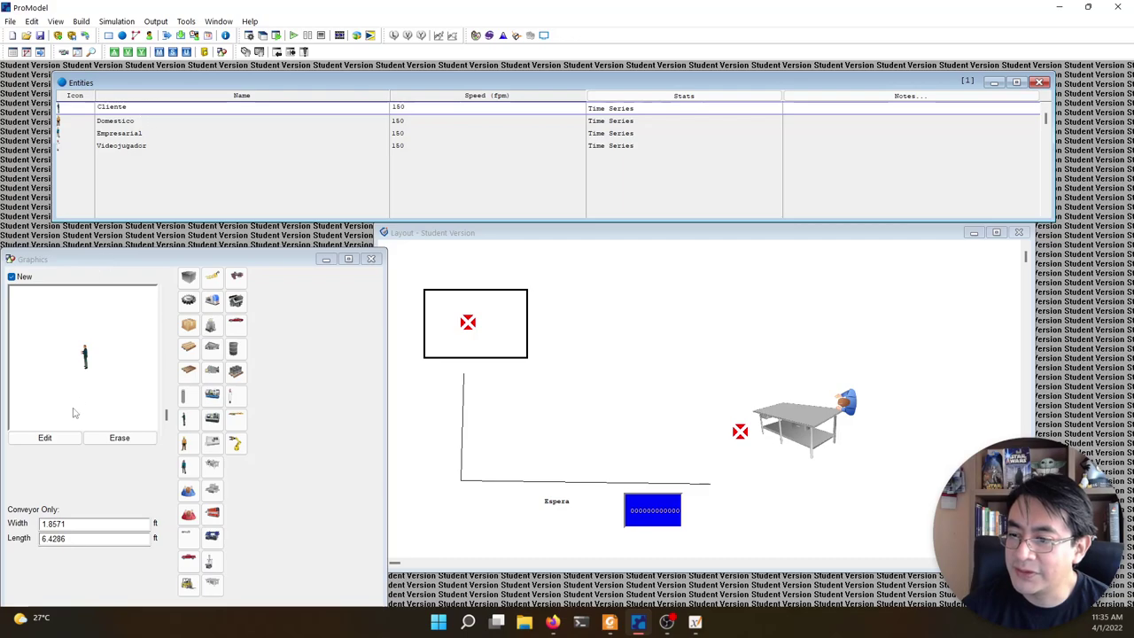
pyautogui.click(148, 119)
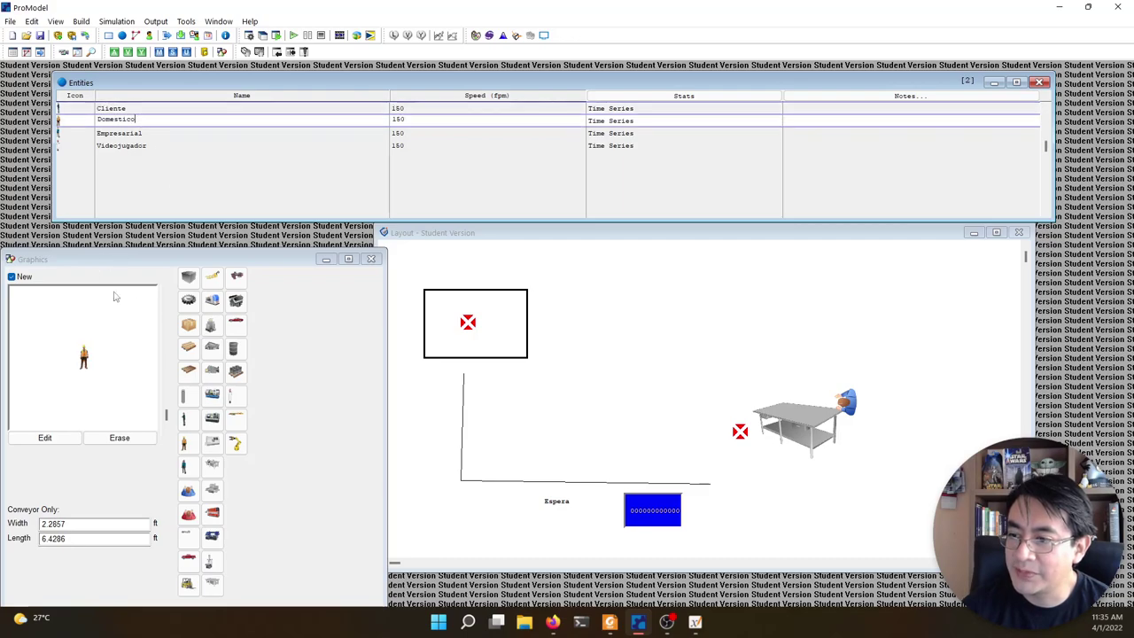
pyautogui.click(65, 445)
pyautogui.click(64, 443)
pyautogui.click(386, 410)
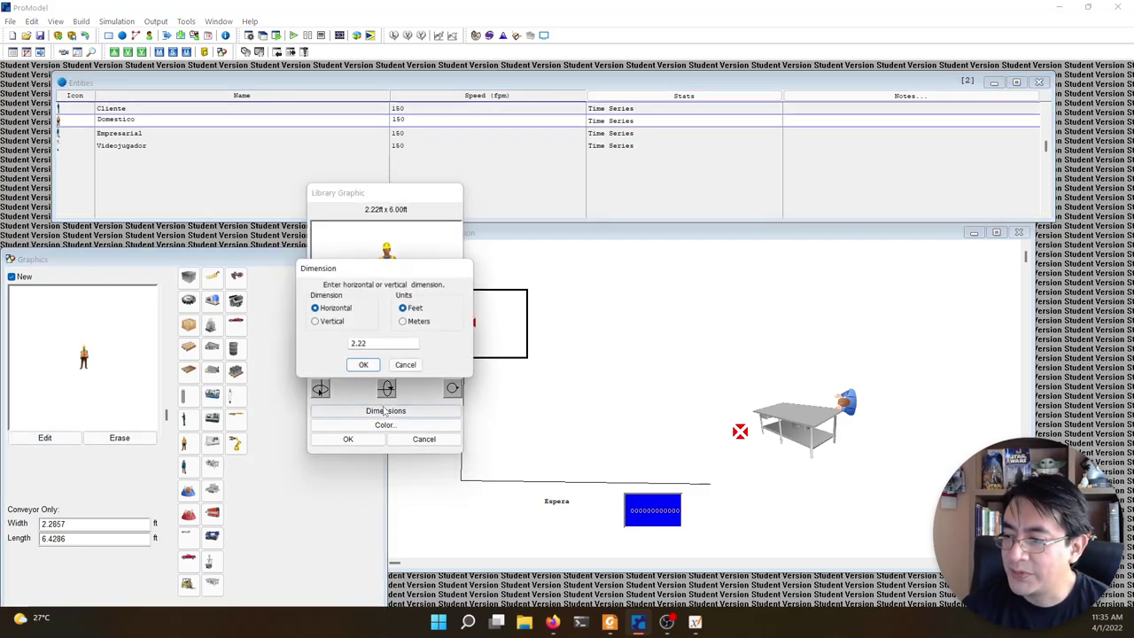
pyautogui.click(335, 322)
pyautogui.doubleClick(380, 343)
pyautogui.click(379, 344)
pyautogui.doubleClick(379, 343)
pyautogui.write('8')
pyautogui.click(365, 366)
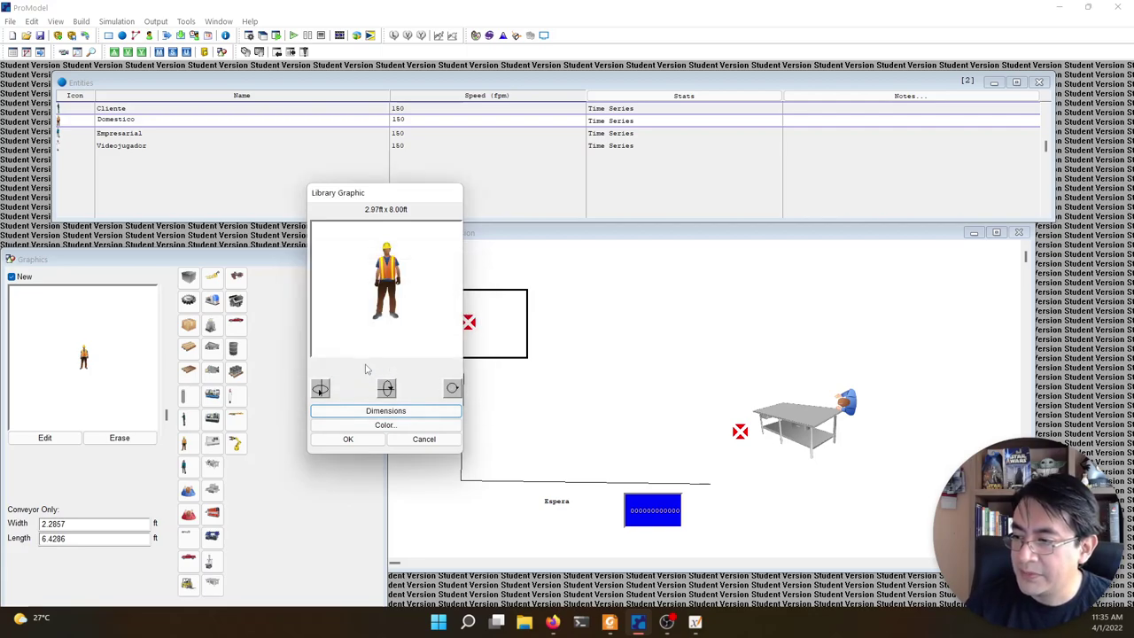
pyautogui.click(370, 439)
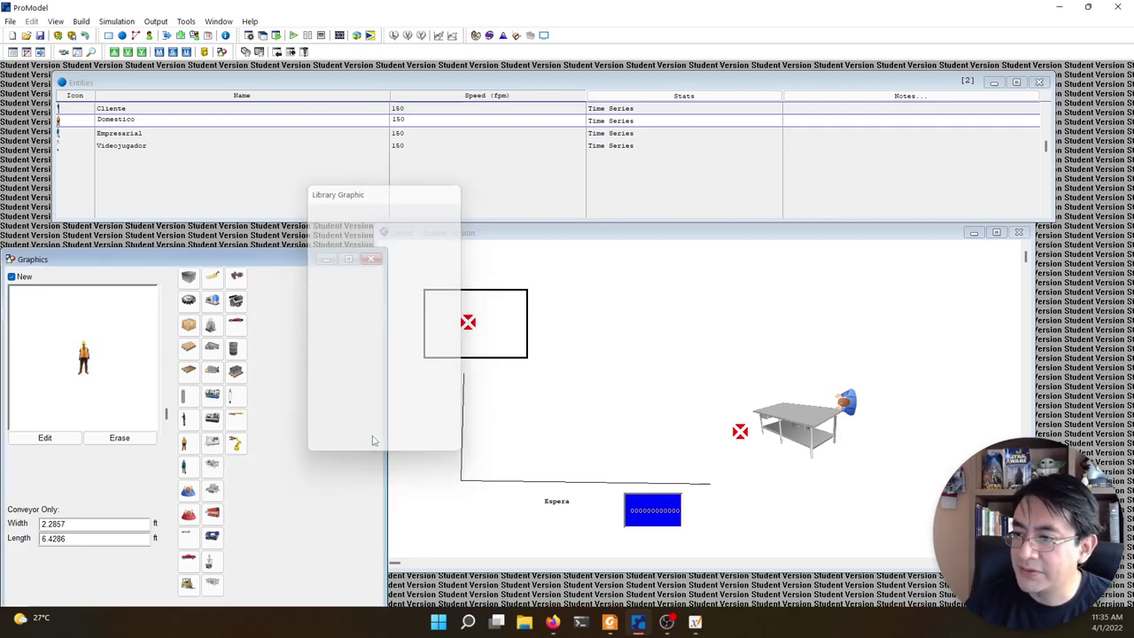
# - Enlarge the Empresarial entity's graphic by setting a new vertical dimension in feet
pyautogui.click(154, 131)
pyautogui.click(75, 435)
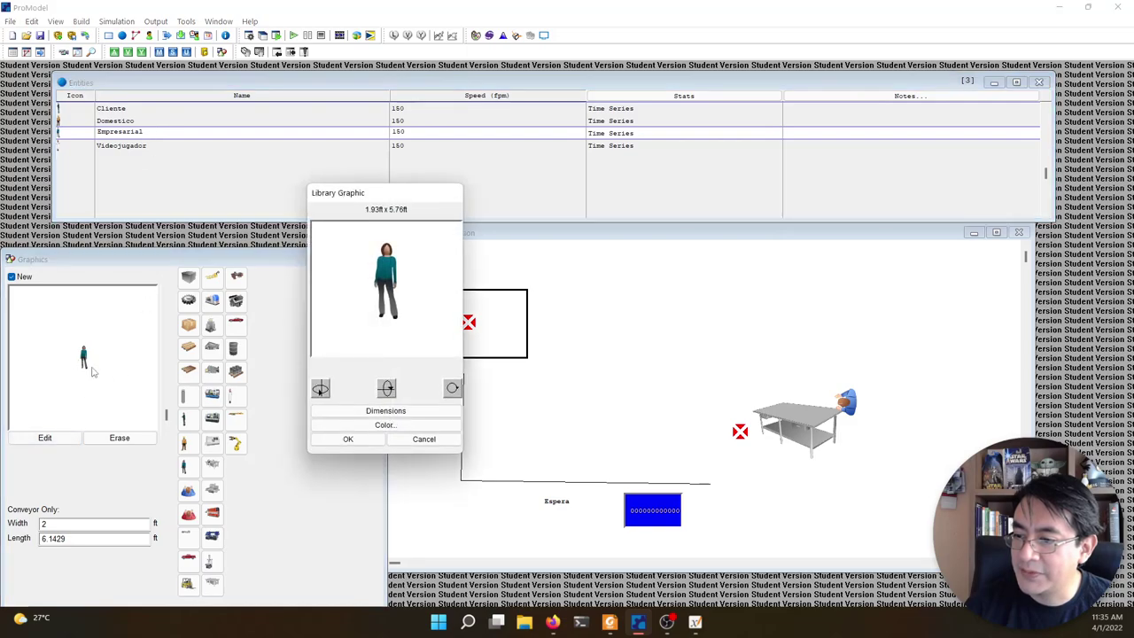
pyautogui.click(392, 411)
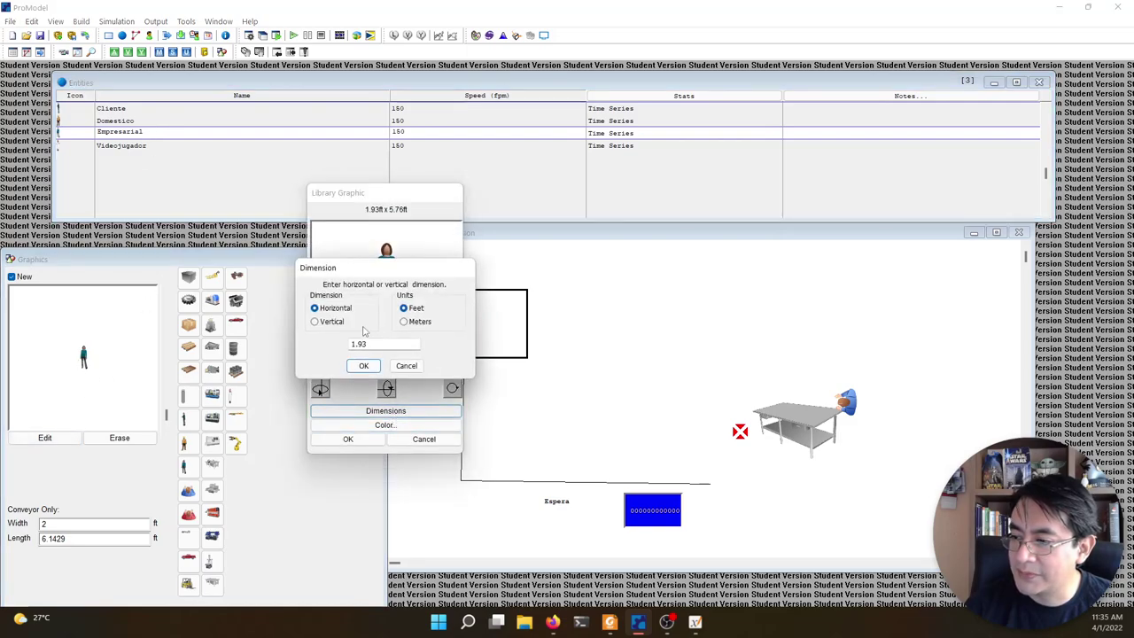
pyautogui.click(332, 322)
pyautogui.click(320, 324)
pyautogui.write('6')
pyautogui.click(363, 365)
pyautogui.click(348, 439)
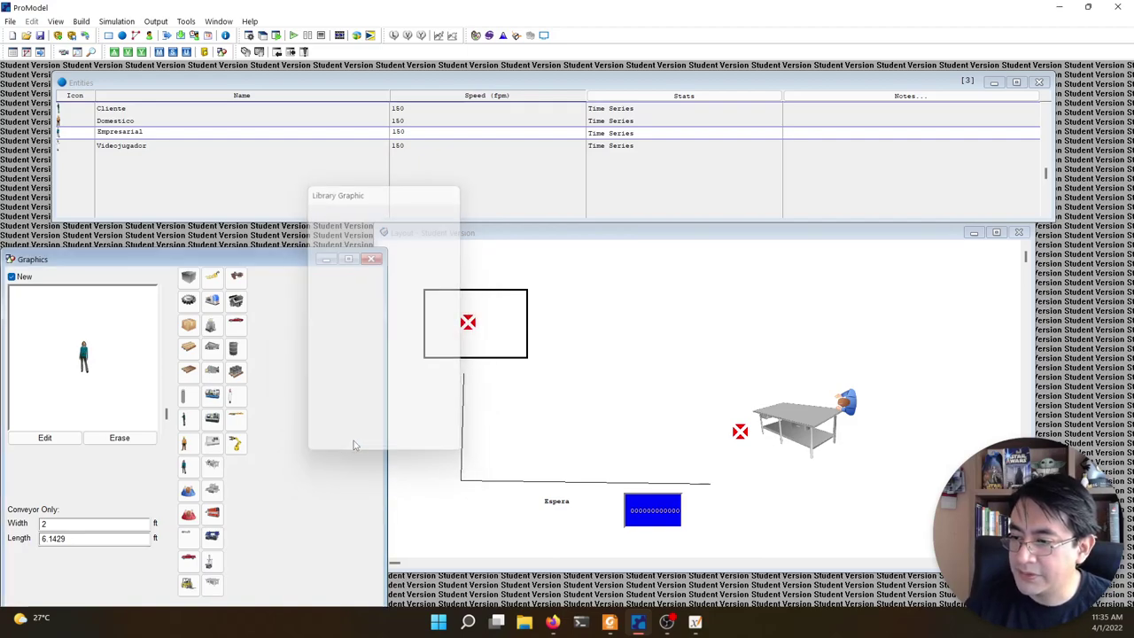
# - Set the vertical dimension of the Videojugador entity's graphic to 8 feet
pyautogui.click(119, 145)
pyautogui.click(119, 145)
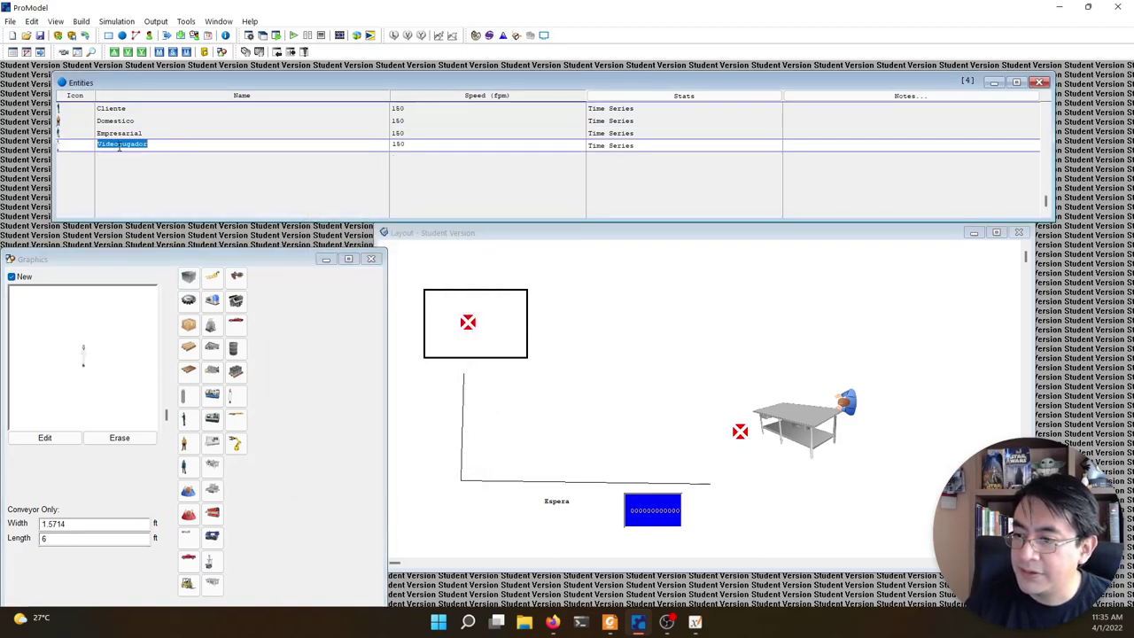
pyautogui.click(45, 438)
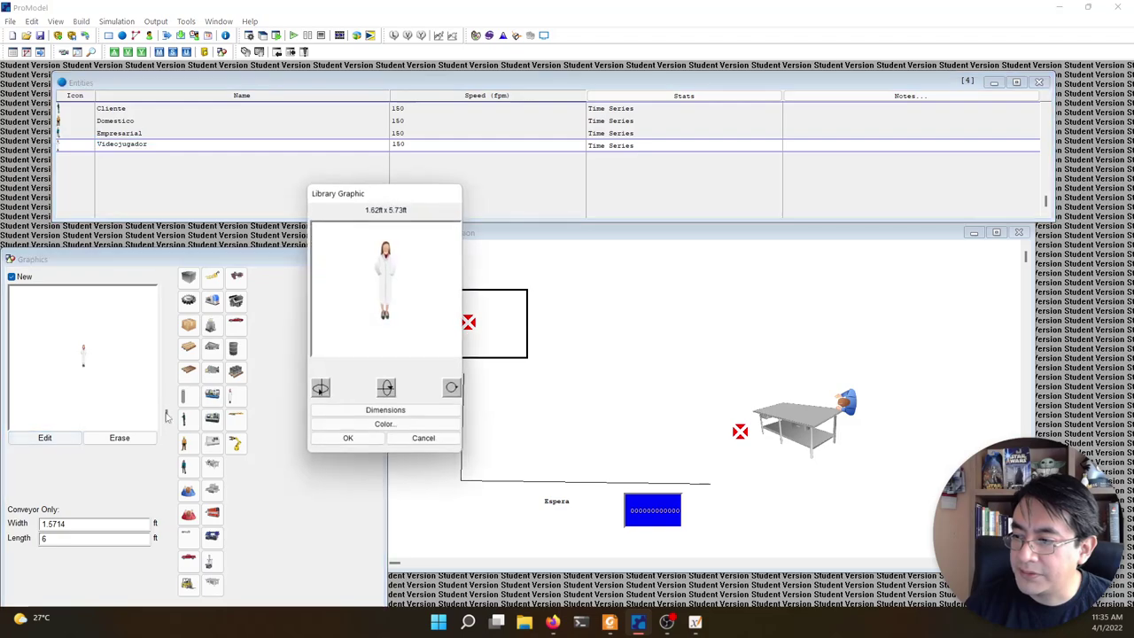
pyautogui.click(371, 413)
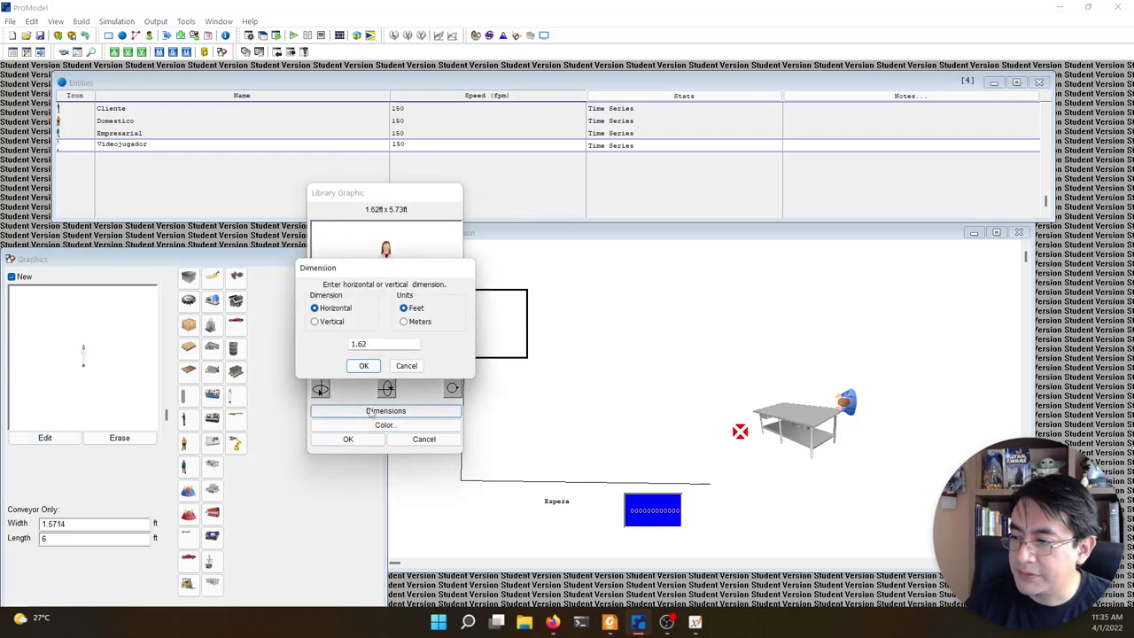
pyautogui.click(315, 322)
pyautogui.write('8')
pyautogui.click(363, 365)
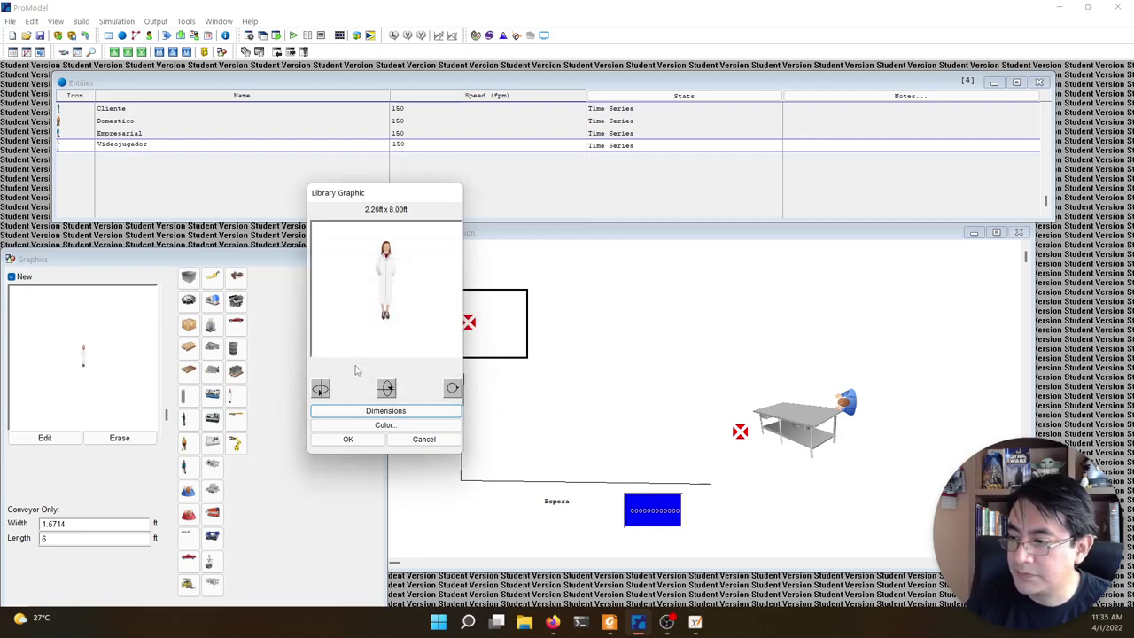
pyautogui.click(347, 439)
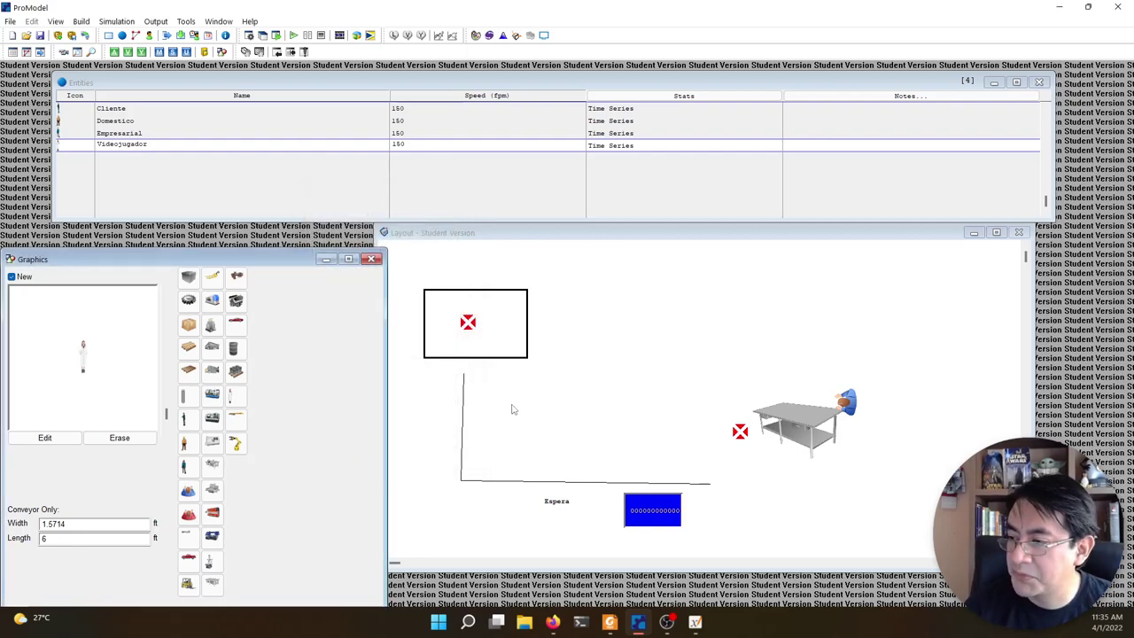
# - Review the model's location, entity, arrival and process definitions
pyautogui.click(109, 36)
pyautogui.click(121, 36)
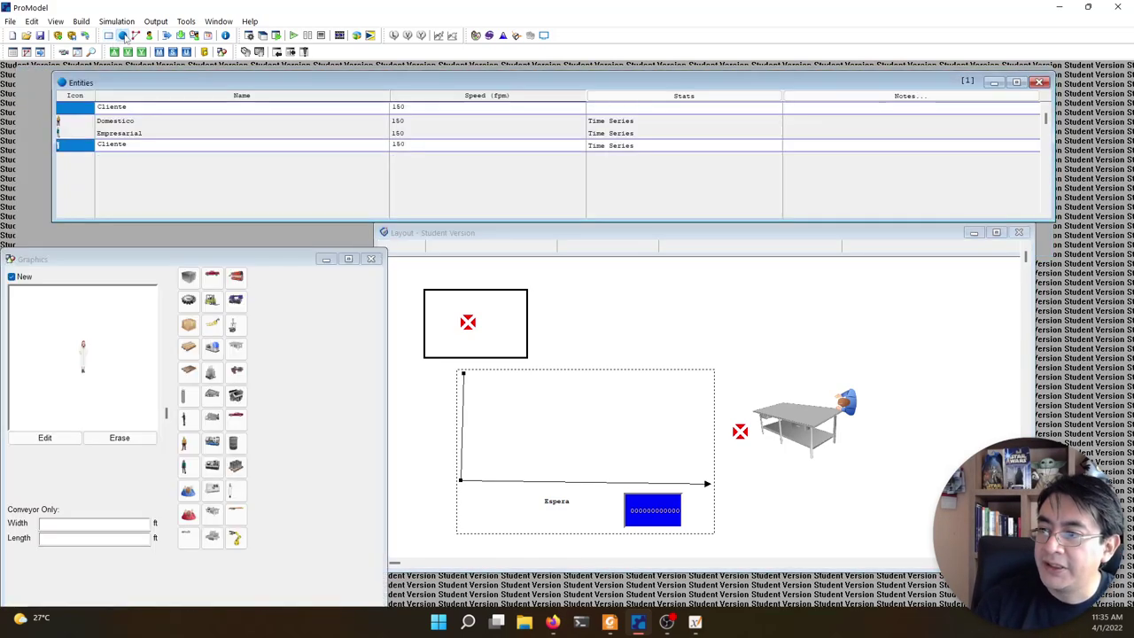
pyautogui.click(180, 35)
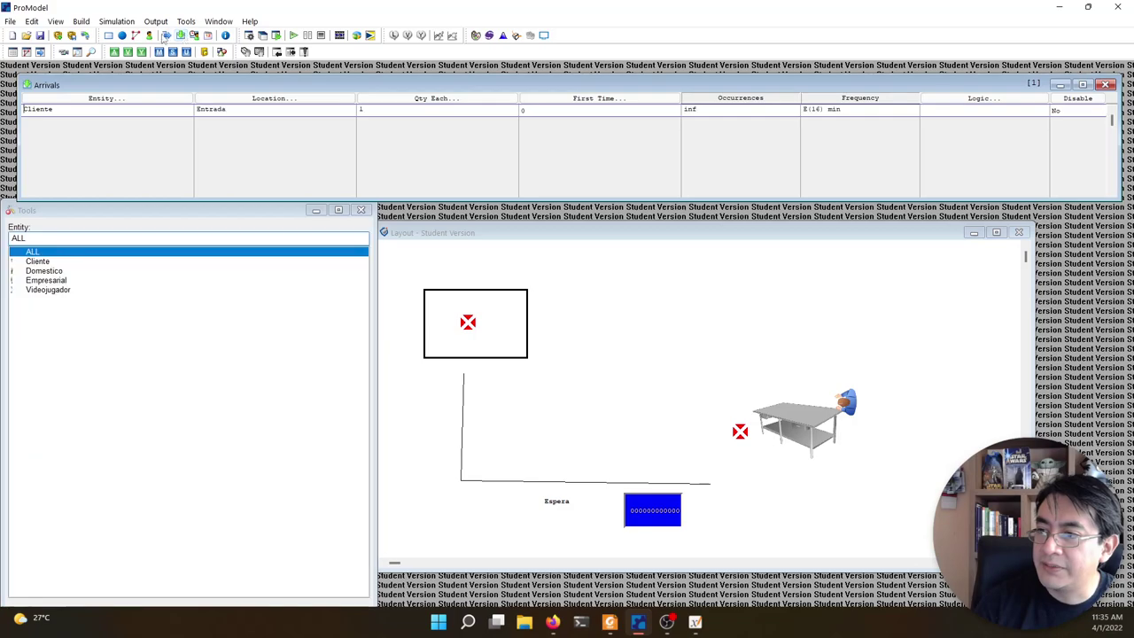
pyautogui.click(165, 36)
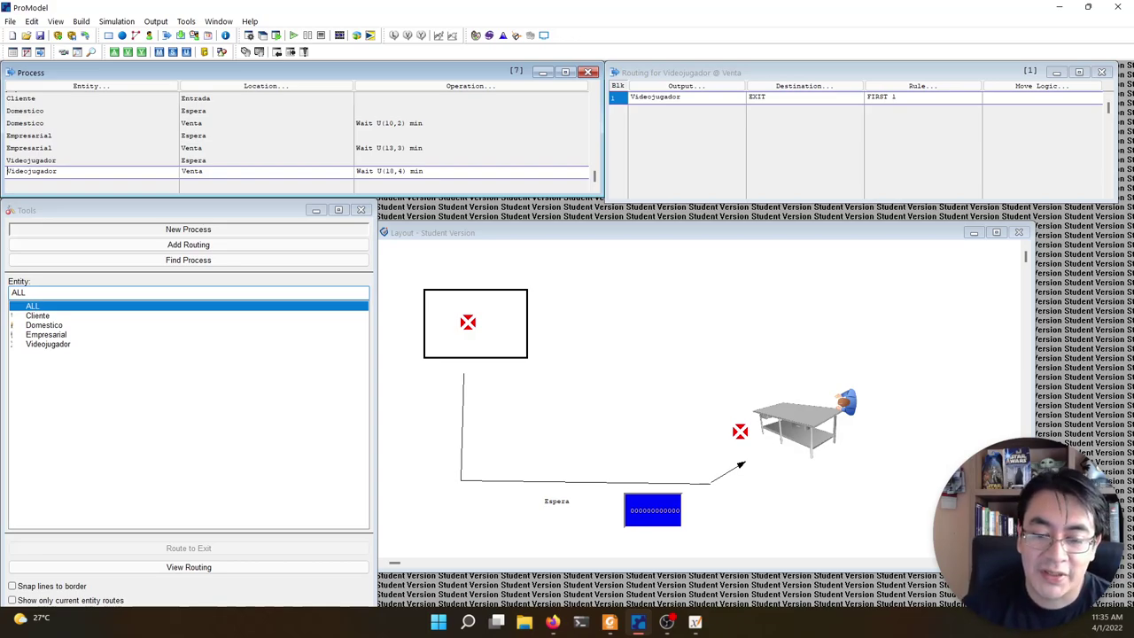
pyautogui.hotkey('alt', 'Tab')
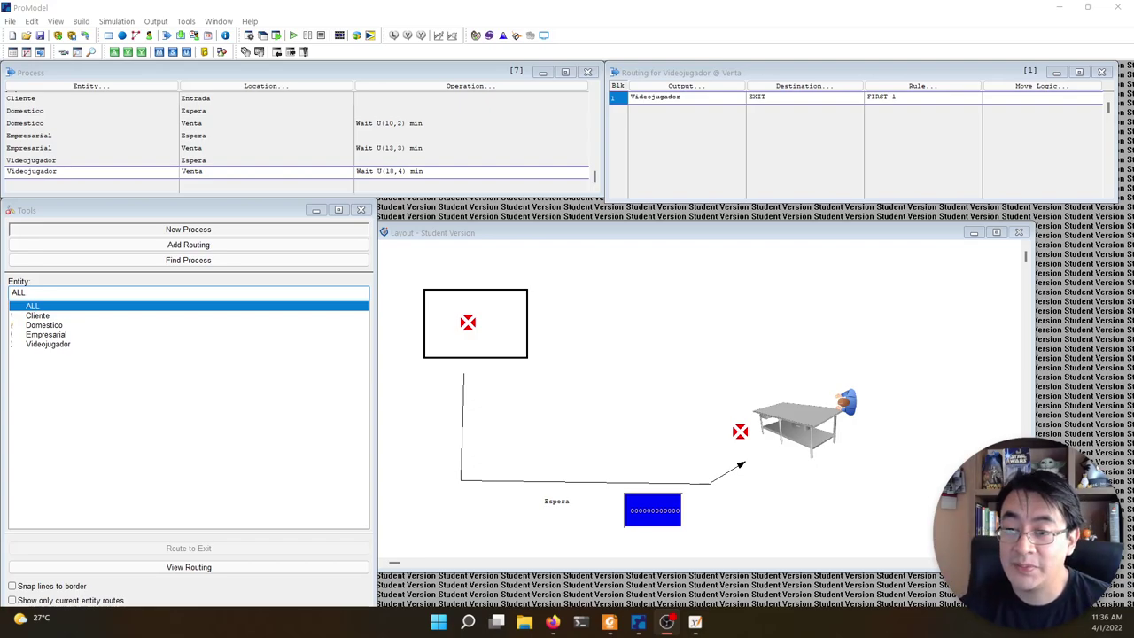
pyautogui.hotkey('alt', 'Tab')
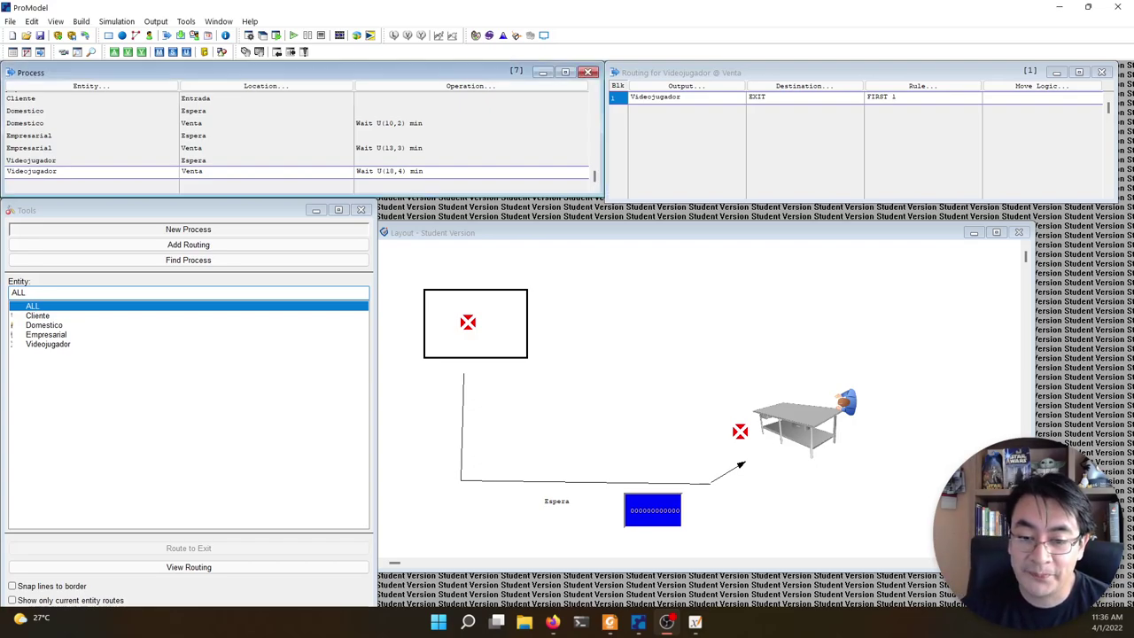
# - Open the shift definition calendar editor and display its weekly shift grid
pyautogui.click(80, 21)
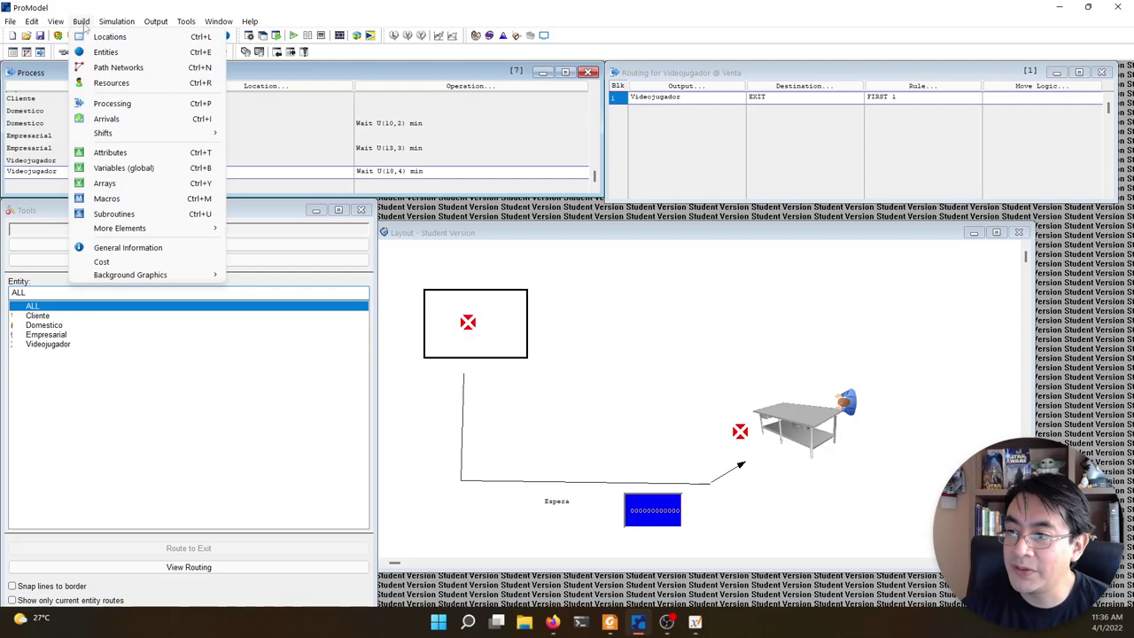
pyautogui.moveTo(128, 133)
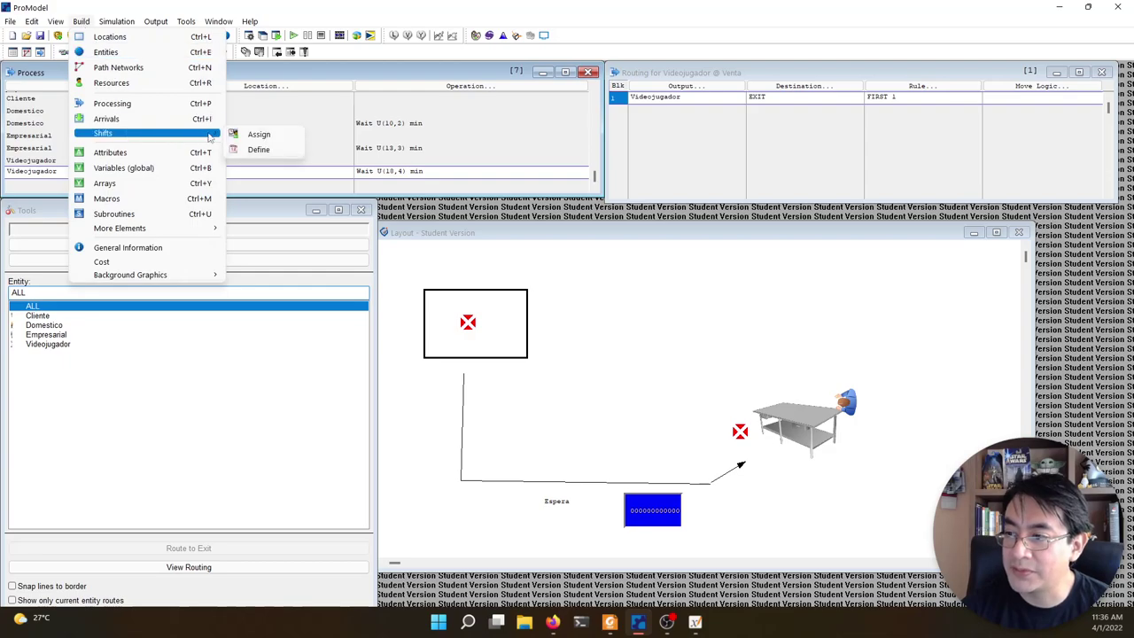
pyautogui.click(260, 149)
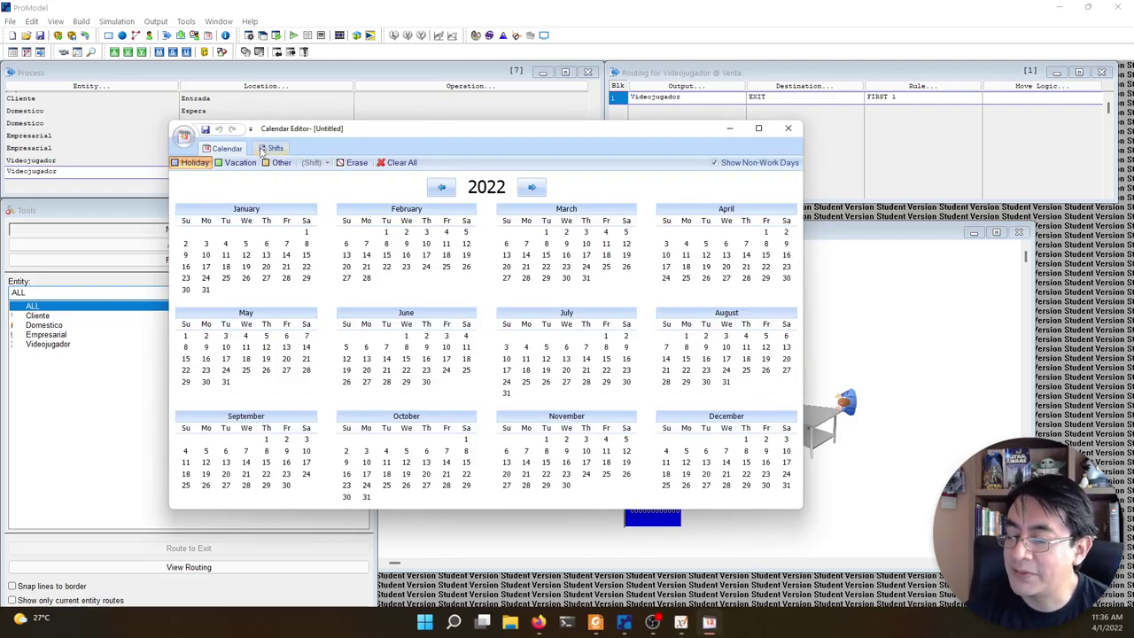
pyautogui.click(272, 149)
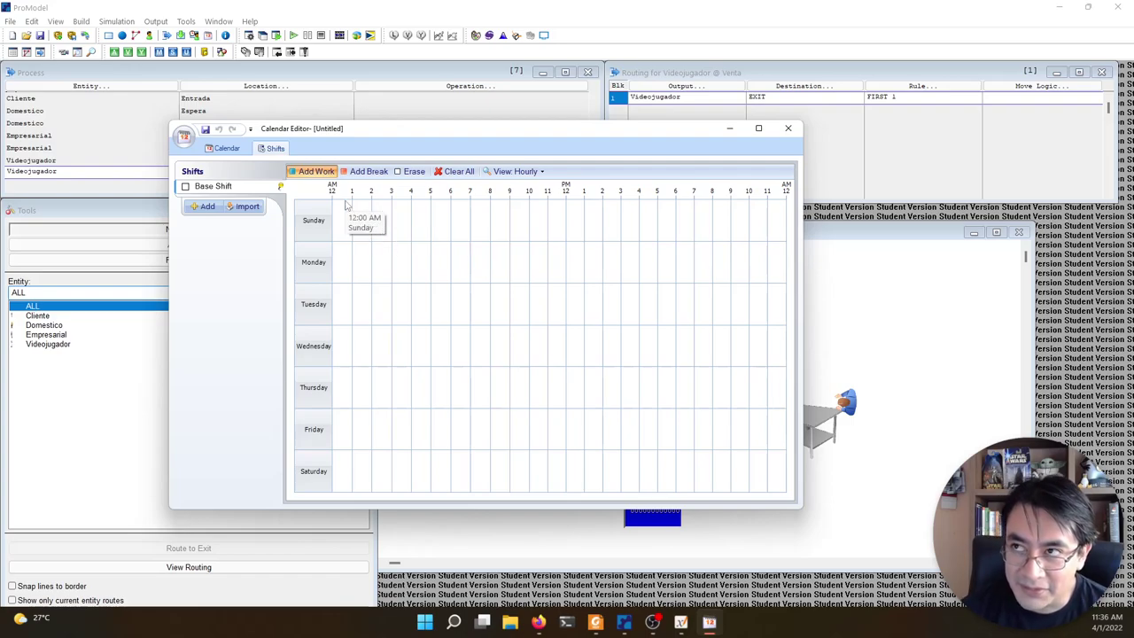
pyautogui.moveTo(362, 225); pyautogui.dragTo(711, 226)
pyautogui.moveTo(362, 303); pyautogui.dragTo(718, 312)
pyautogui.moveTo(695, 354); pyautogui.dragTo(695, 354)
pyautogui.moveTo(335, 390); pyautogui.dragTo(657, 388)
pyautogui.moveTo(432, 430); pyautogui.dragTo(675, 431)
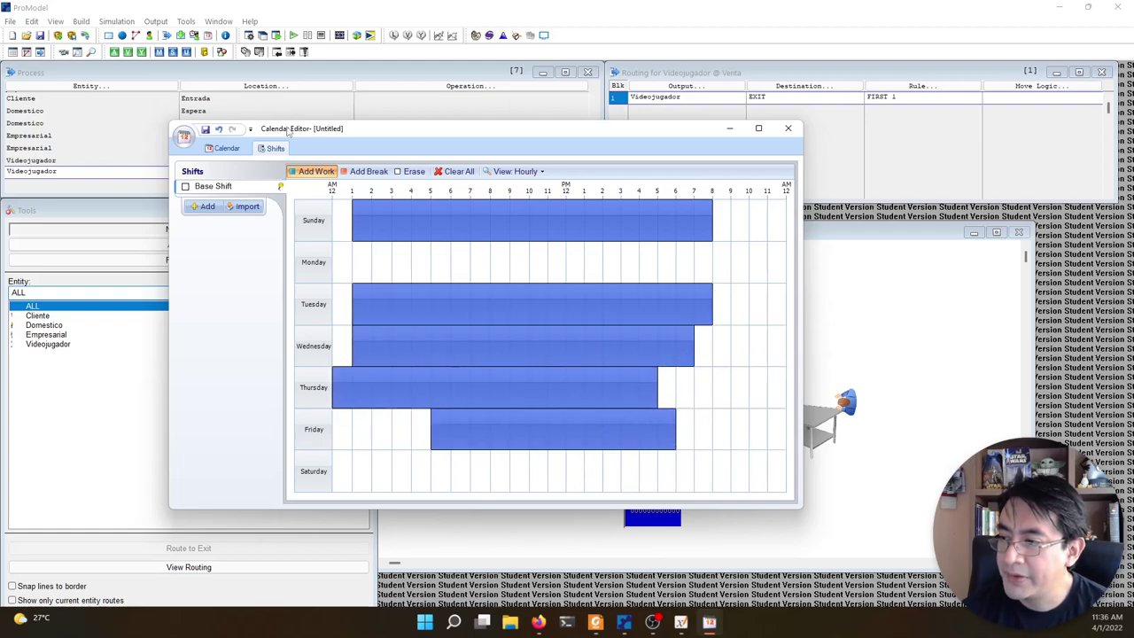
pyautogui.click(459, 171)
pyautogui.moveTo(376, 262); pyautogui.dragTo(693, 263)
pyautogui.click(369, 171)
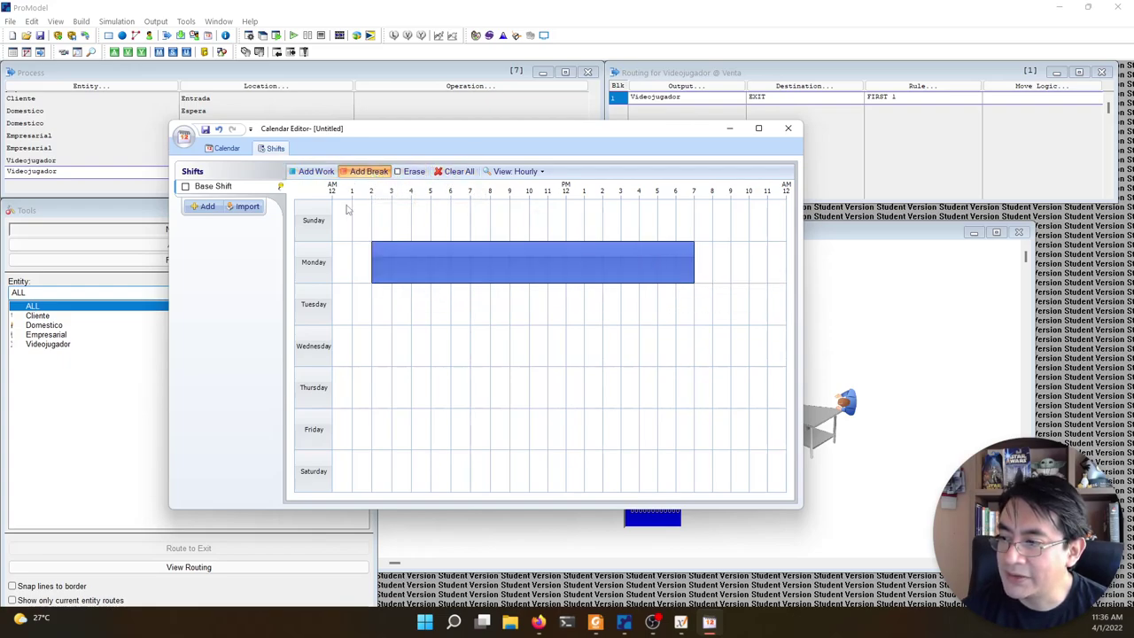
pyautogui.moveTo(493, 262); pyautogui.dragTo(547, 263)
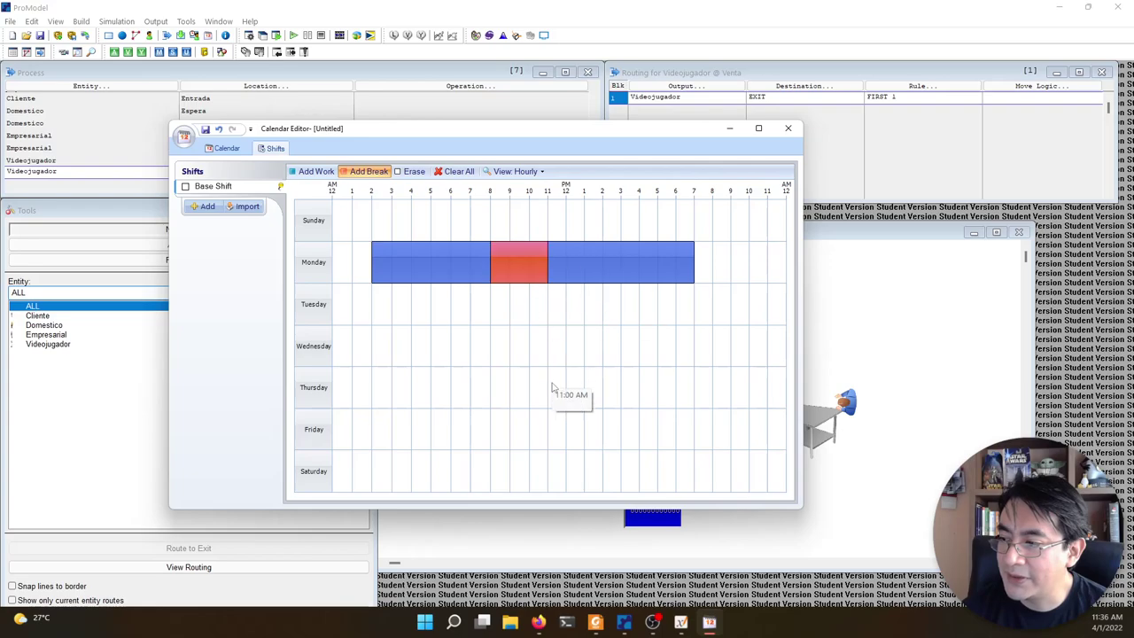
pyautogui.moveTo(376, 352); pyautogui.dragTo(673, 355)
pyautogui.moveTo(414, 353); pyautogui.dragTo(713, 354)
pyautogui.moveTo(440, 383); pyautogui.dragTo(611, 386)
pyautogui.moveTo(413, 347); pyautogui.dragTo(622, 350)
pyautogui.moveTo(452, 354); pyautogui.dragTo(618, 359)
pyautogui.click(459, 171)
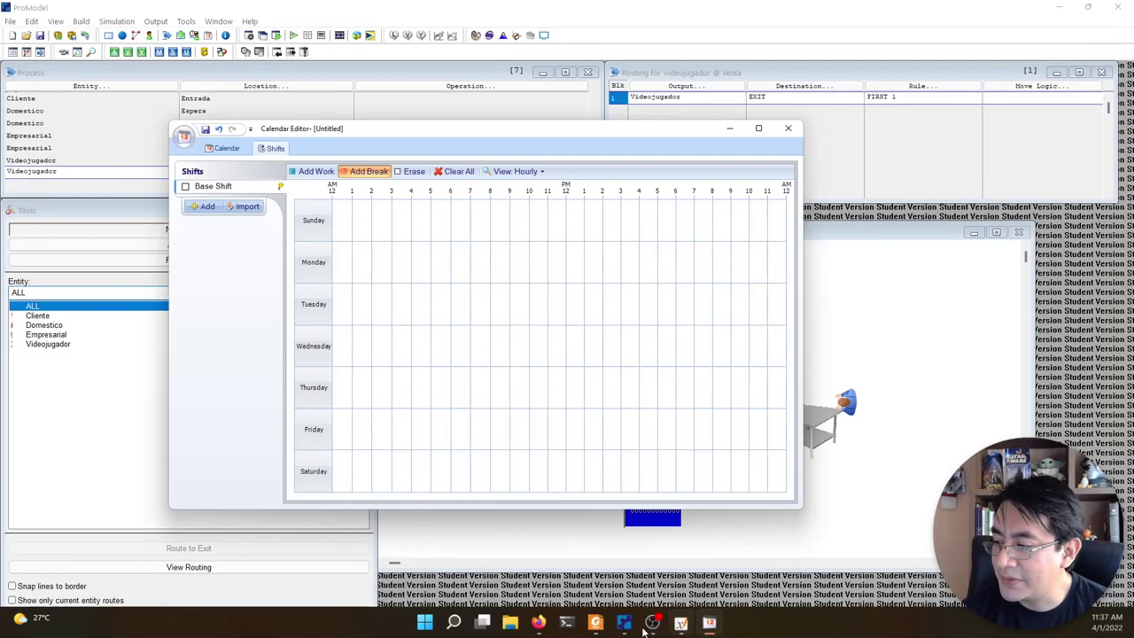
# - Check the store hours in the assignment PDF and add 9:00 AM to 8:00 PM work blocks for Monday through Friday
pyautogui.moveTo(595, 623)
pyautogui.click(652, 567)
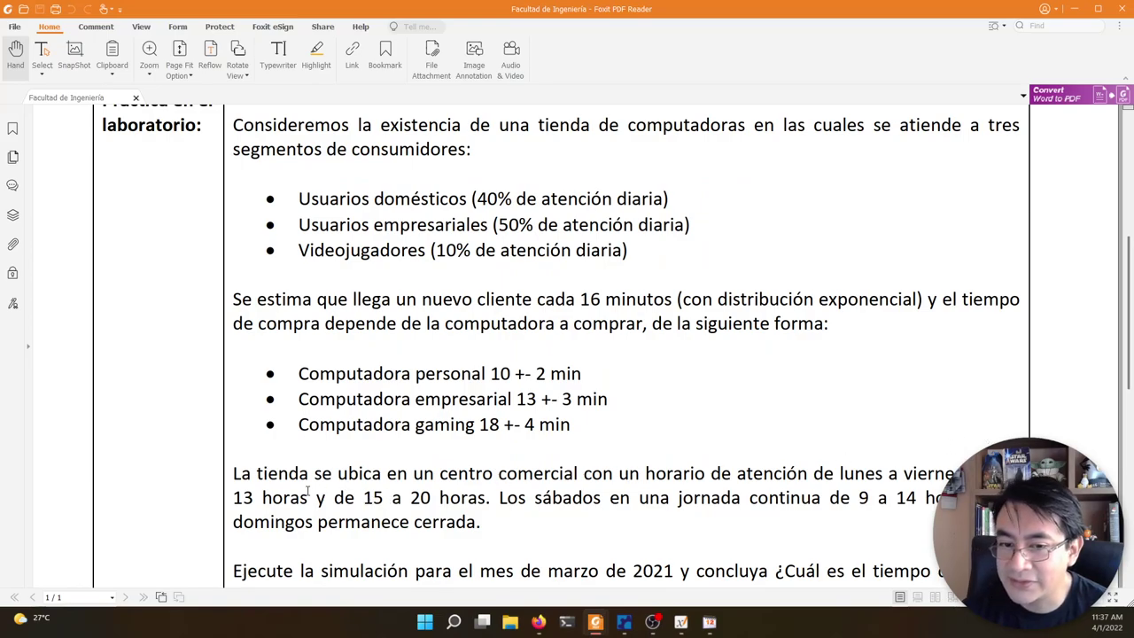
pyautogui.click(1098, 9)
pyautogui.click(313, 226)
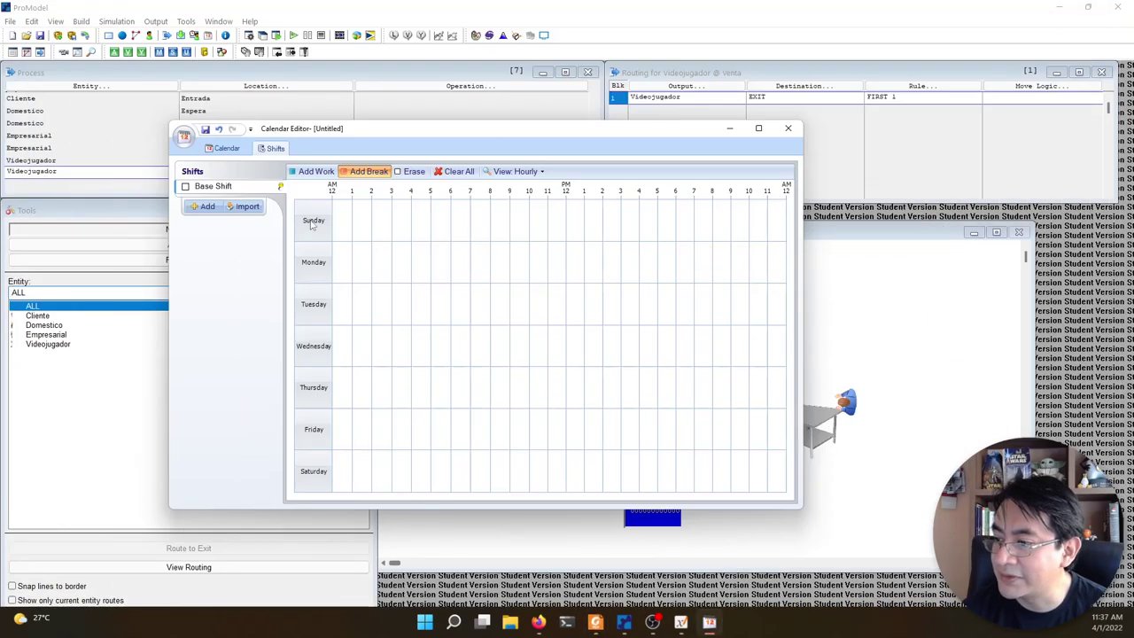
pyautogui.click(316, 171)
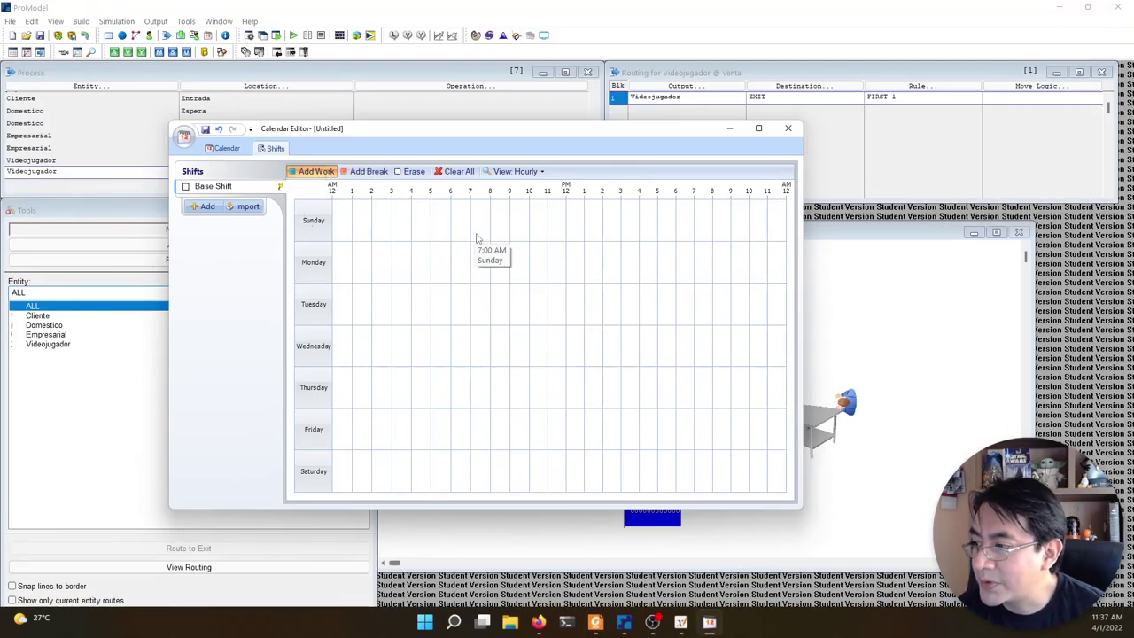
pyautogui.click(512, 266)
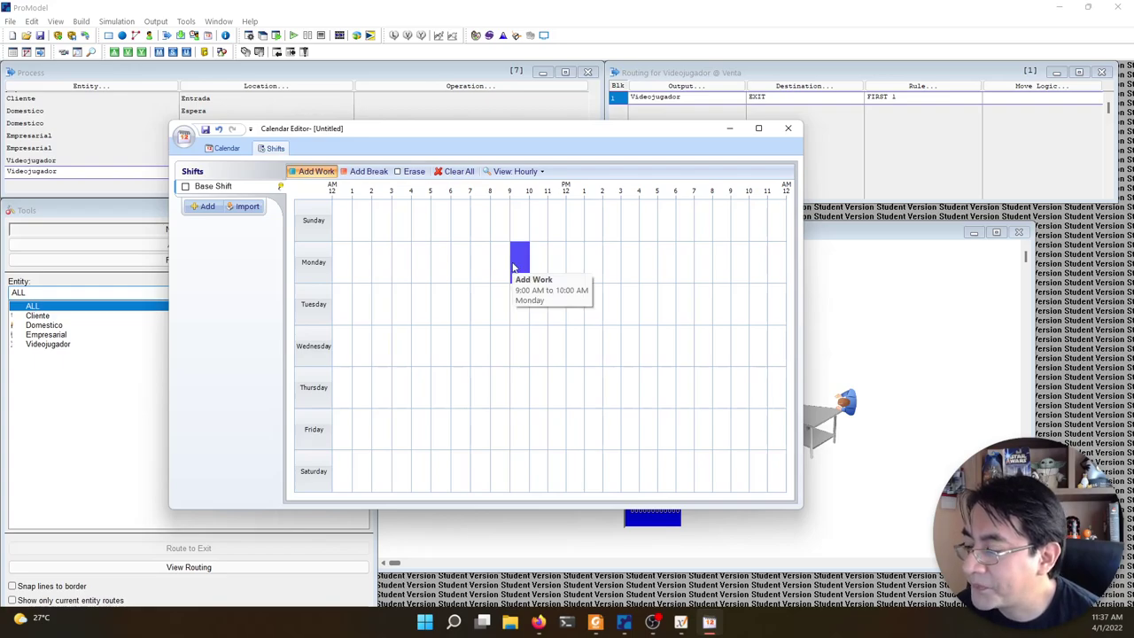
pyautogui.moveTo(513, 267); pyautogui.dragTo(710, 260)
pyautogui.moveTo(514, 306); pyautogui.dragTo(711, 305)
pyautogui.moveTo(511, 346); pyautogui.dragTo(701, 355)
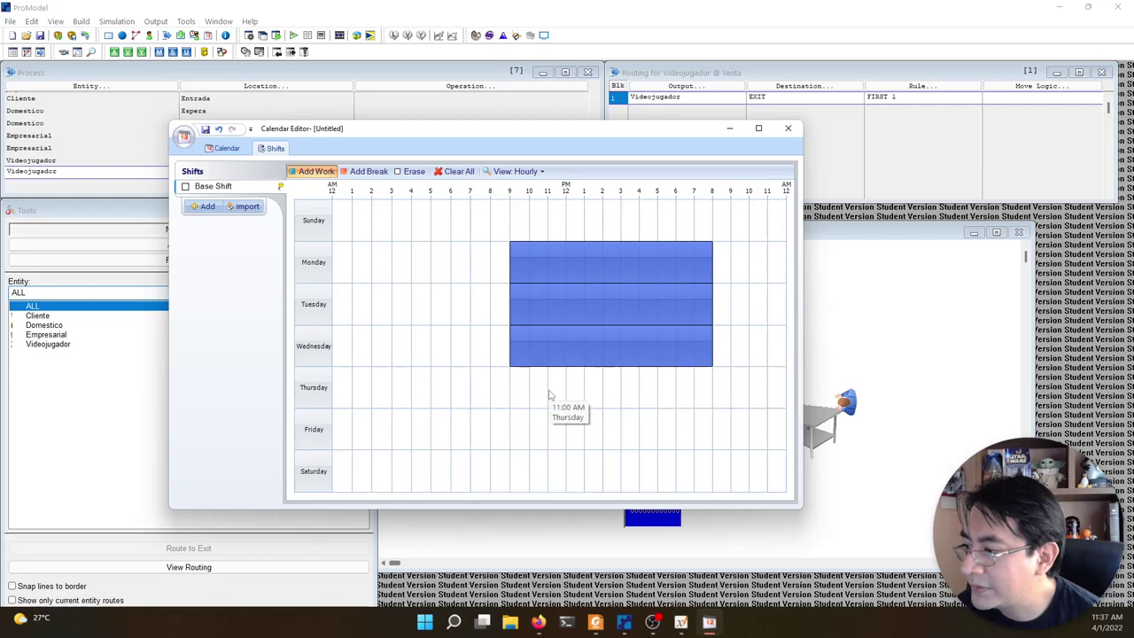
pyautogui.moveTo(522, 398); pyautogui.dragTo(711, 392)
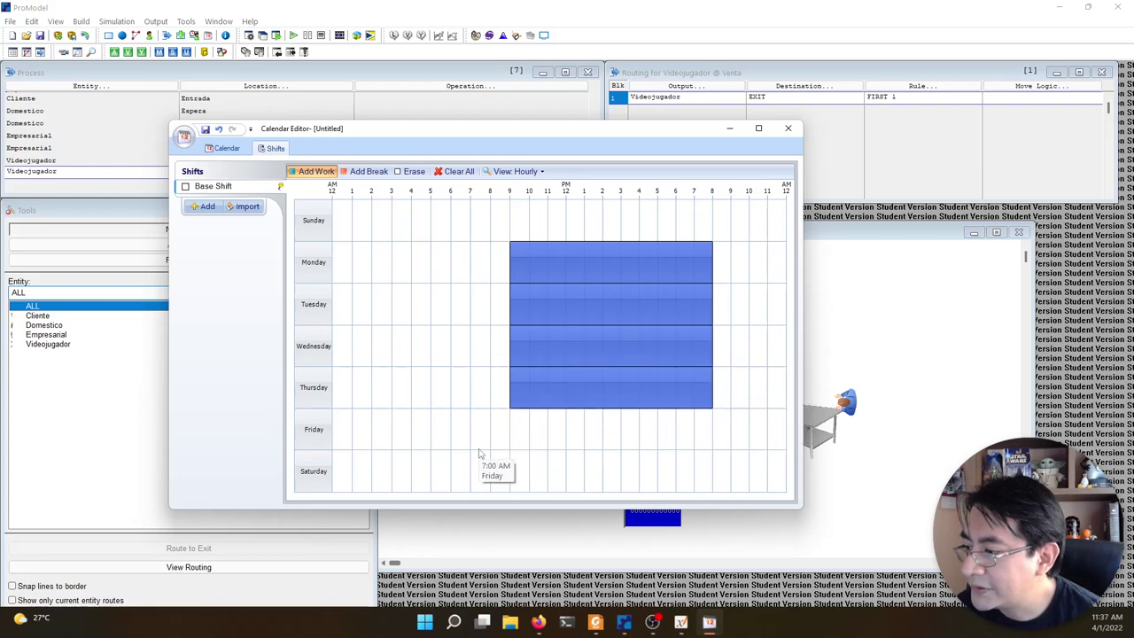
pyautogui.moveTo(518, 434); pyautogui.dragTo(710, 431)
# - Add a break from 1:00 PM to 3:00 PM on each day from Monday through Friday
pyautogui.click(369, 171)
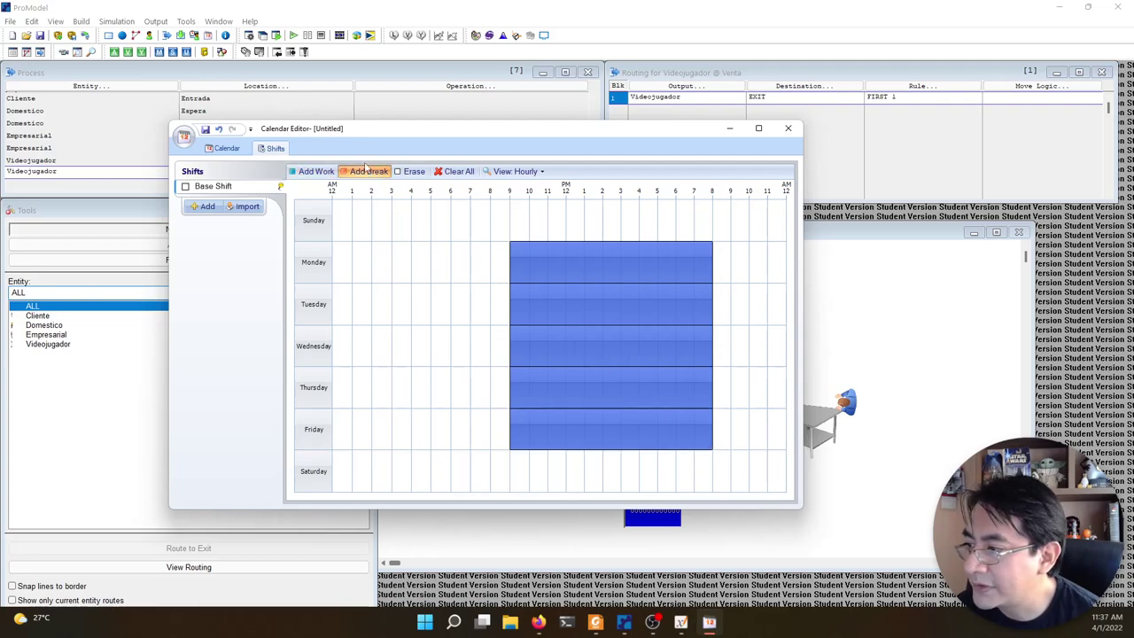
pyautogui.moveTo(596, 257); pyautogui.dragTo(612, 257)
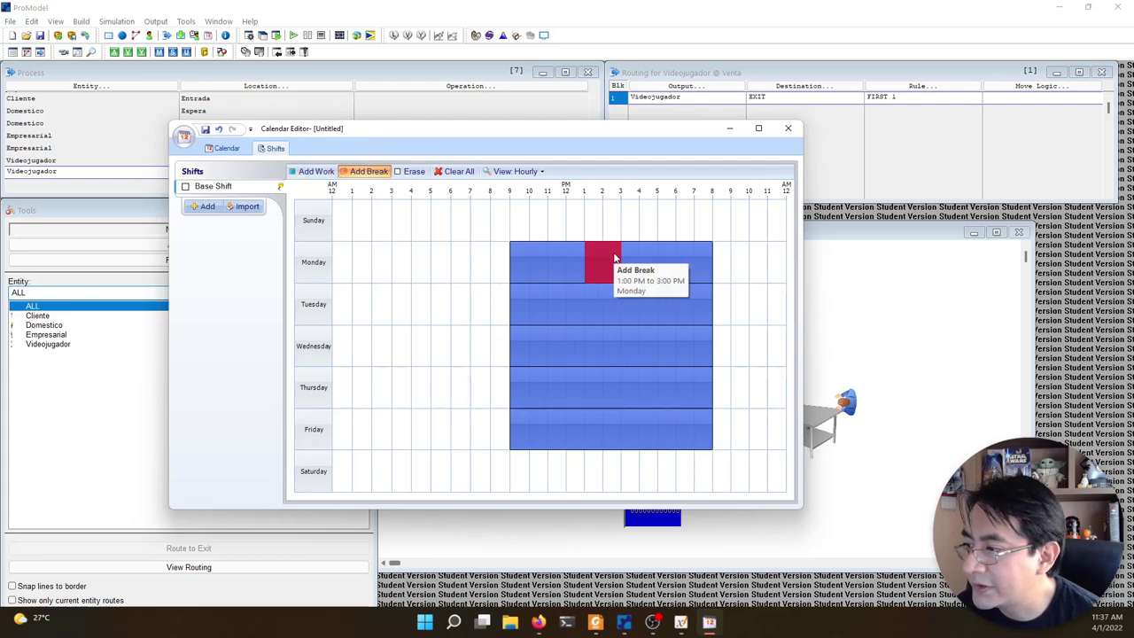
pyautogui.moveTo(596, 306); pyautogui.dragTo(608, 307)
pyautogui.moveTo(594, 347); pyautogui.dragTo(611, 353)
pyautogui.moveTo(595, 390); pyautogui.dragTo(611, 391)
pyautogui.moveTo(593, 435); pyautogui.dragTo(615, 435)
# - Check the Saturday hours in the assignment PDF and add a Saturday work block from 9:00 AM to 2:00 PM
pyautogui.moveTo(599, 626)
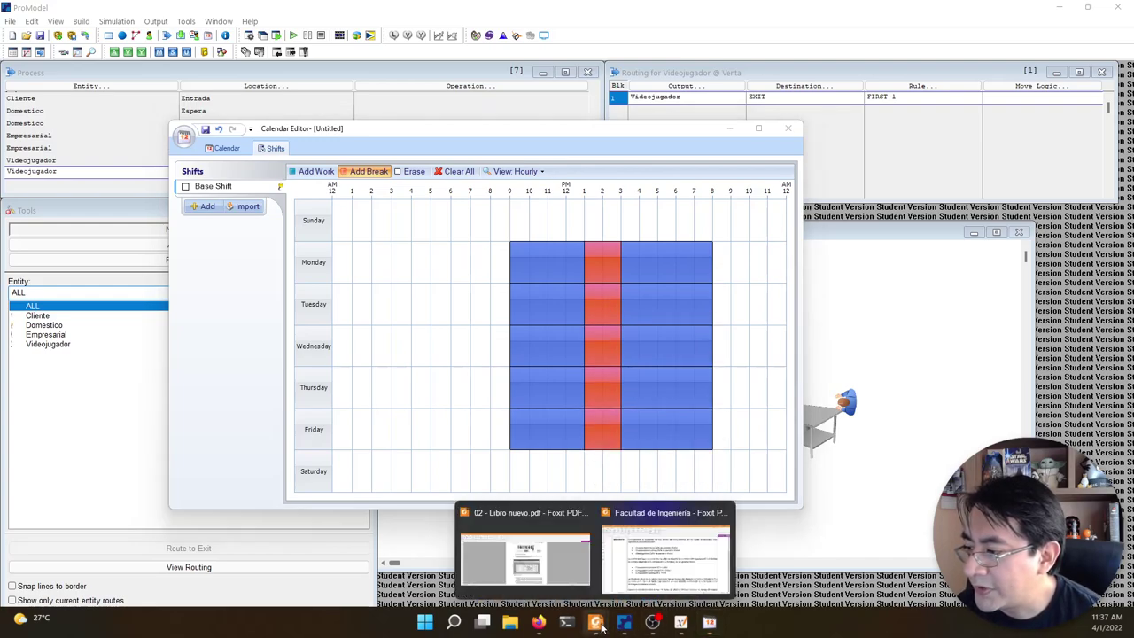
pyautogui.click(635, 570)
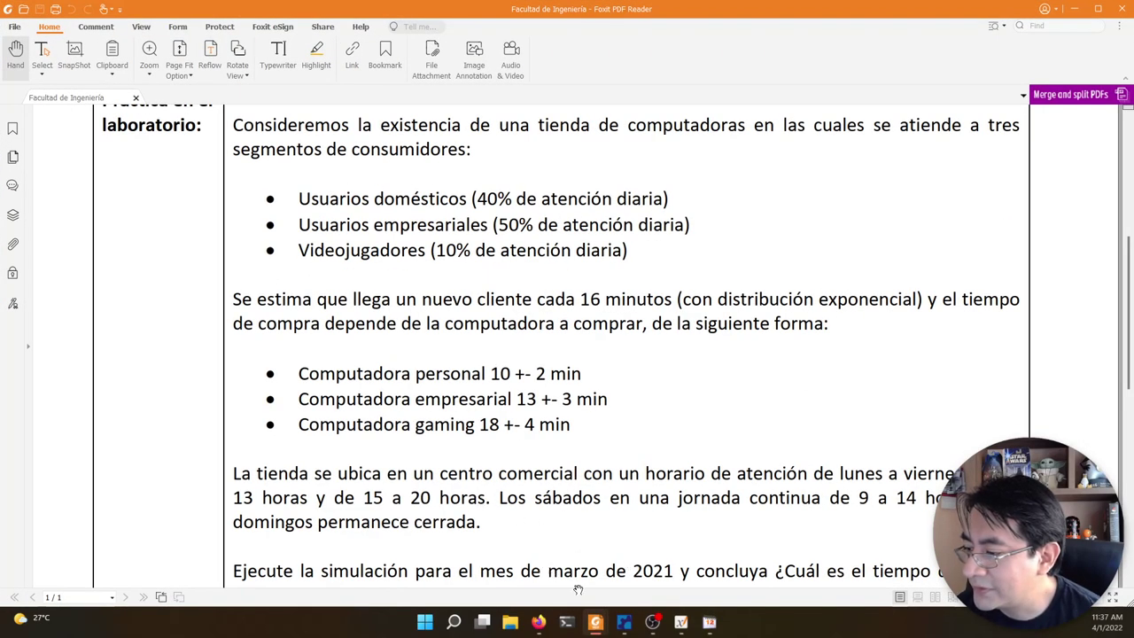
pyautogui.click(624, 622)
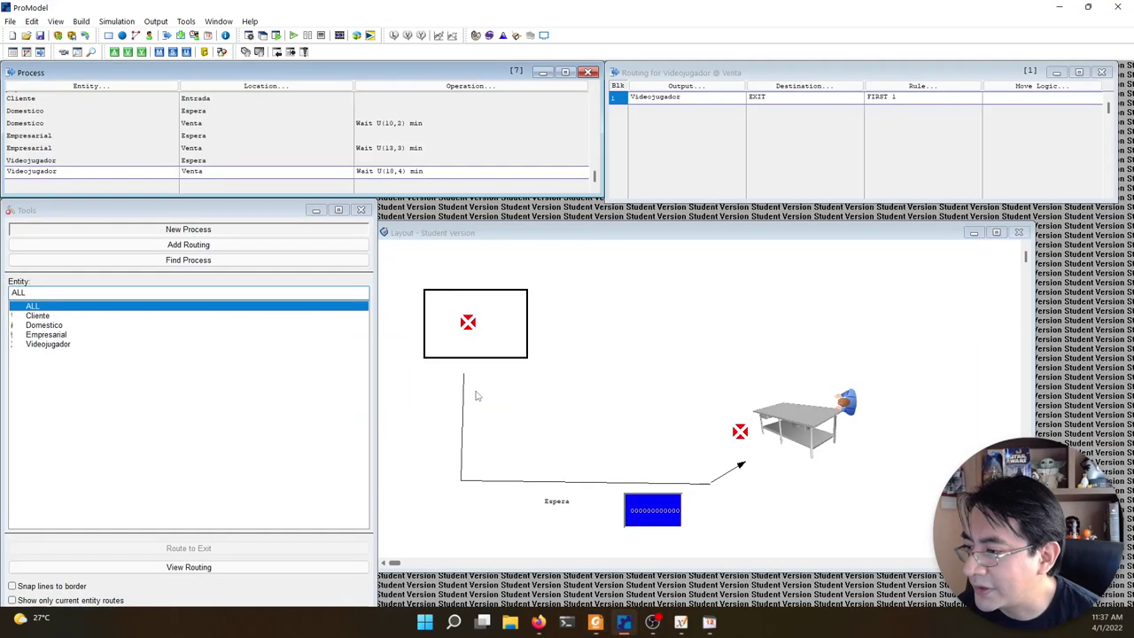
pyautogui.click(625, 622)
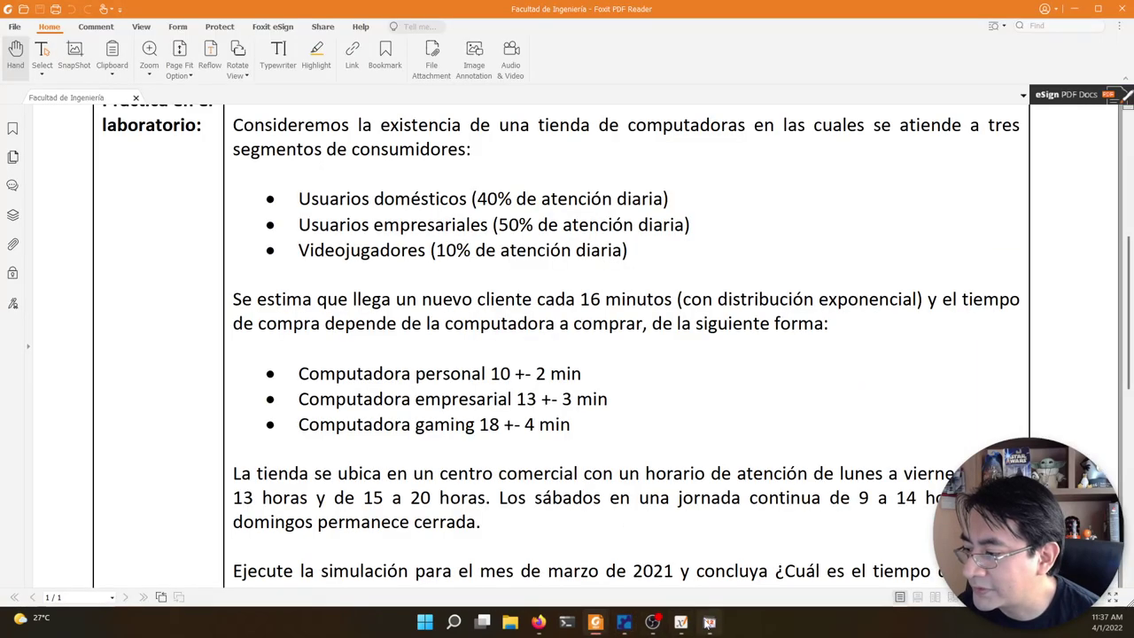
pyautogui.click(709, 622)
pyautogui.click(314, 171)
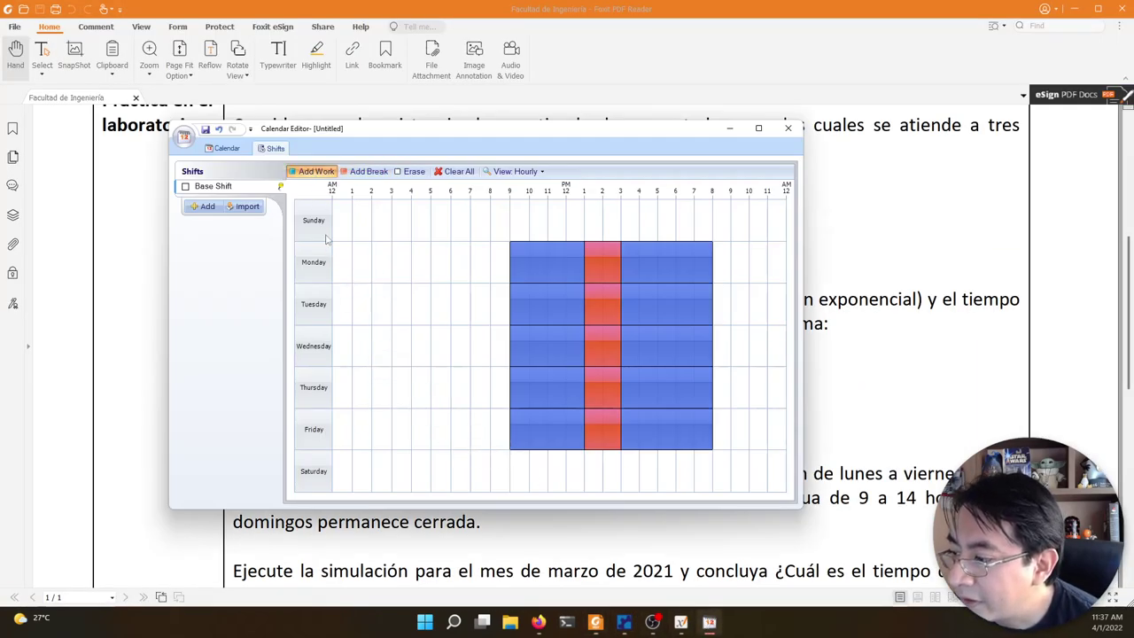
pyautogui.moveTo(512, 470); pyautogui.dragTo(603, 474)
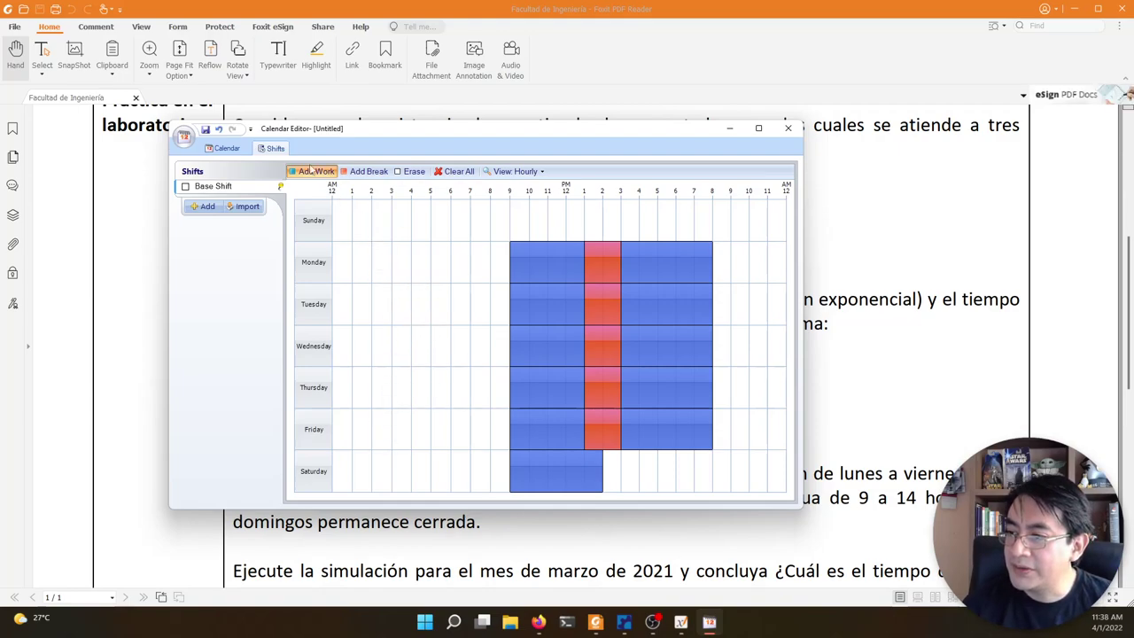
# - Save the calendar as "turnos demo promodel" in the Desktop's Volatile folder and close the calendar editor
pyautogui.click(206, 130)
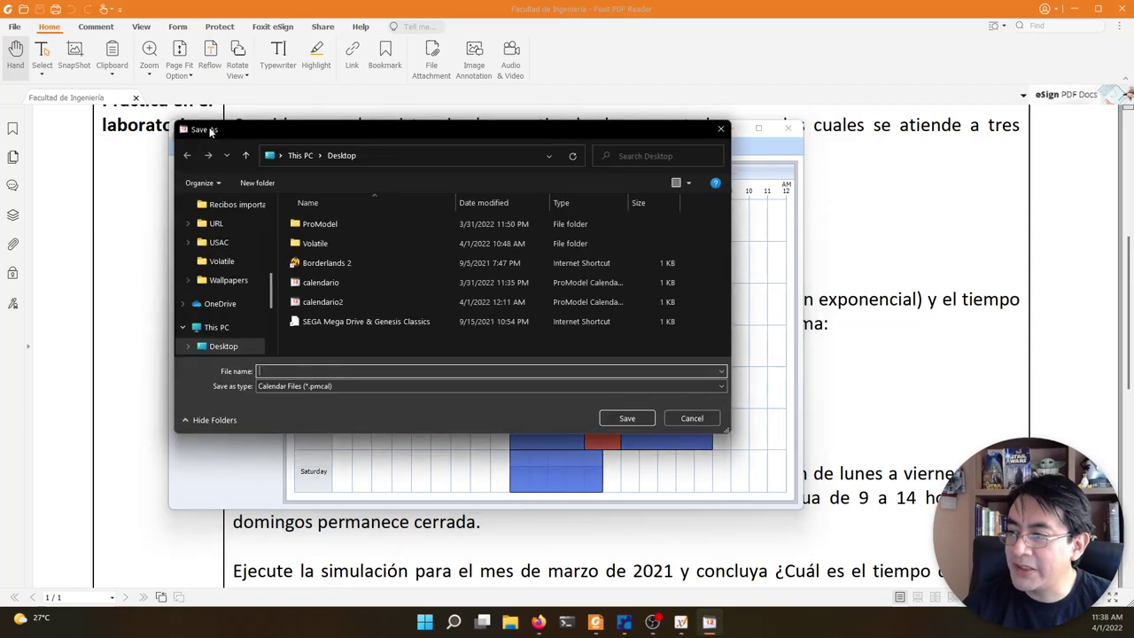
pyautogui.doubleClick(314, 242)
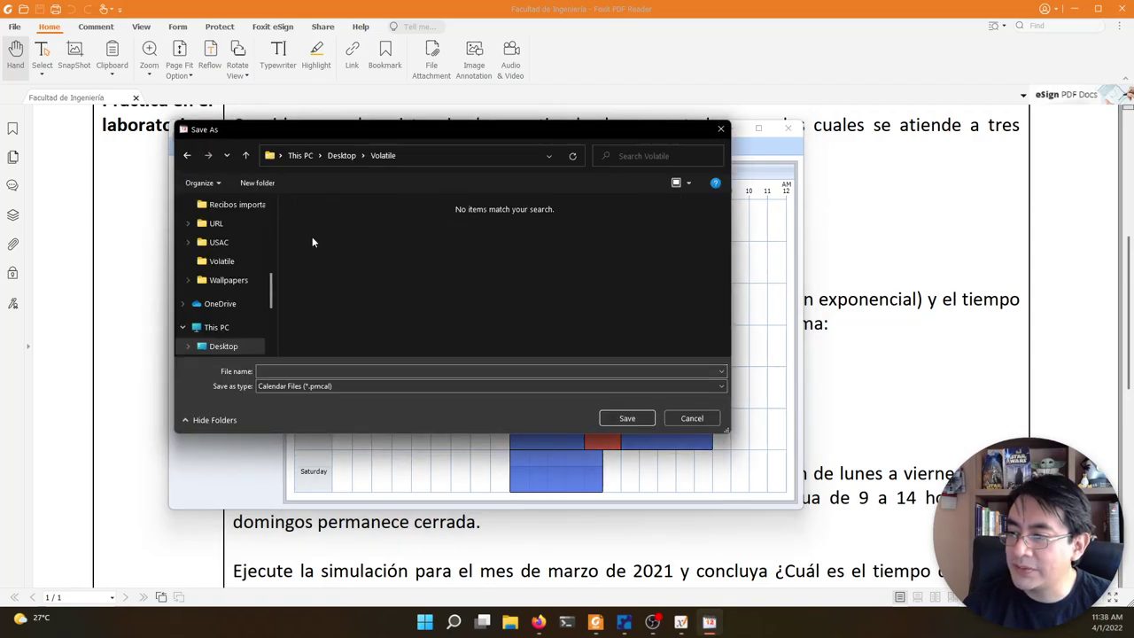
pyautogui.click(328, 370)
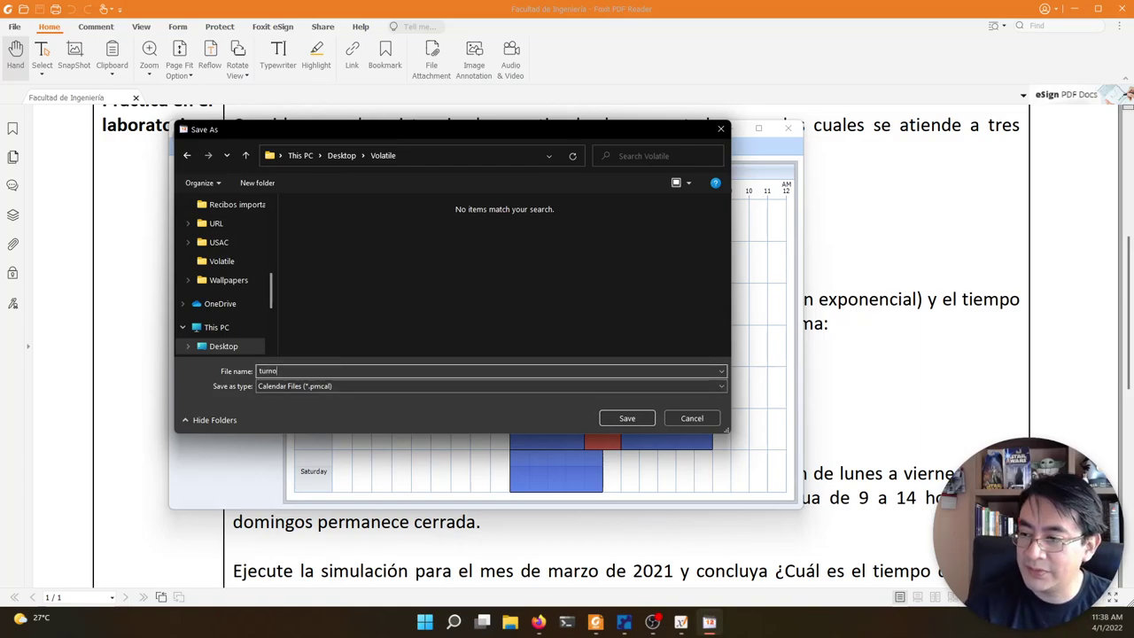
pyautogui.write('turnos demo promodel')
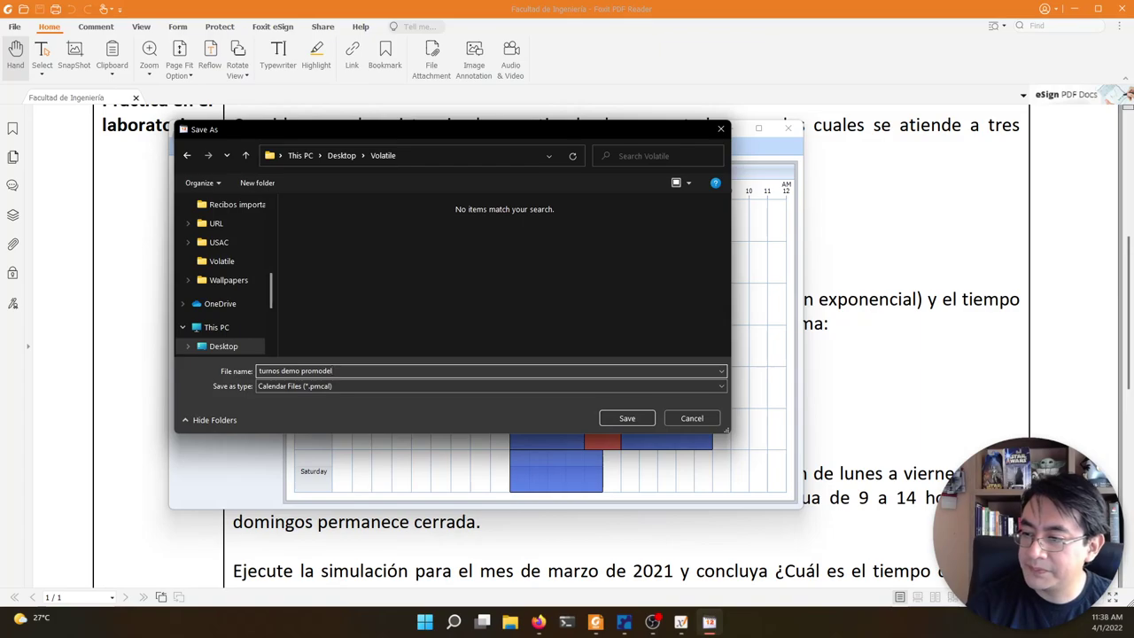
pyautogui.press('Return')
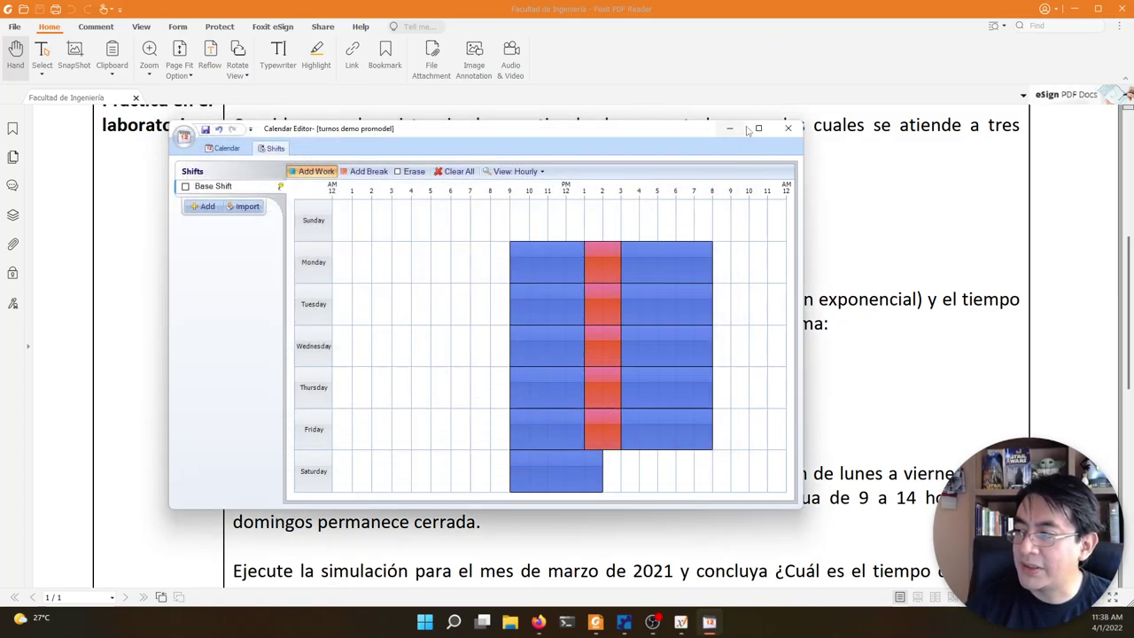
pyautogui.click(788, 128)
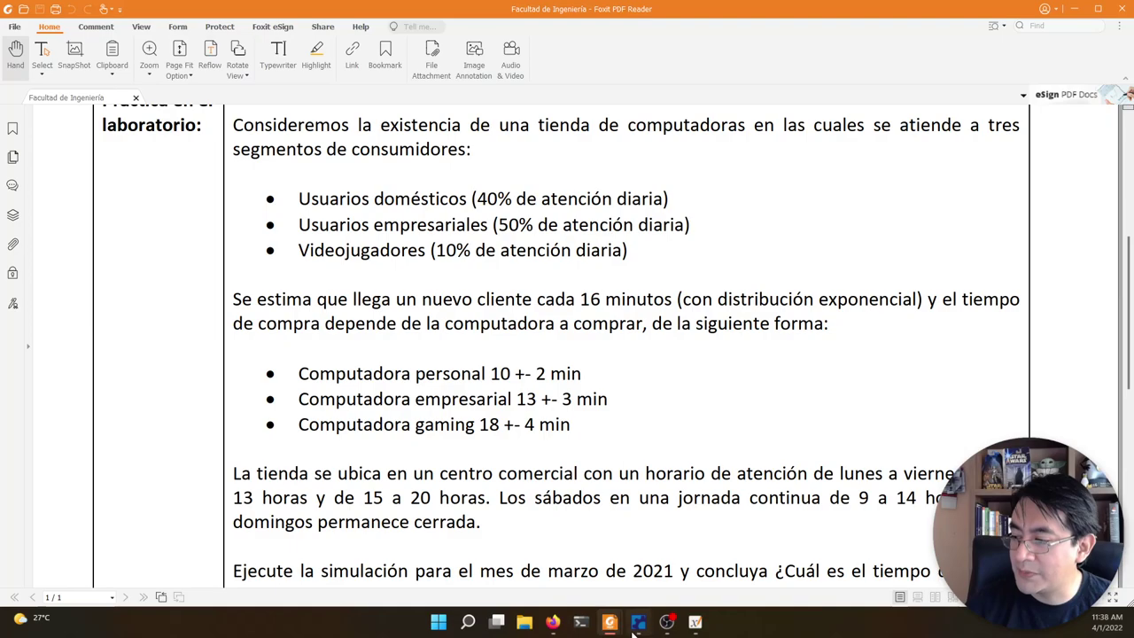
# - Switch to ProModel and create a shift assignment that uses the calendar file "turnos demo promodel"
pyautogui.click(636, 625)
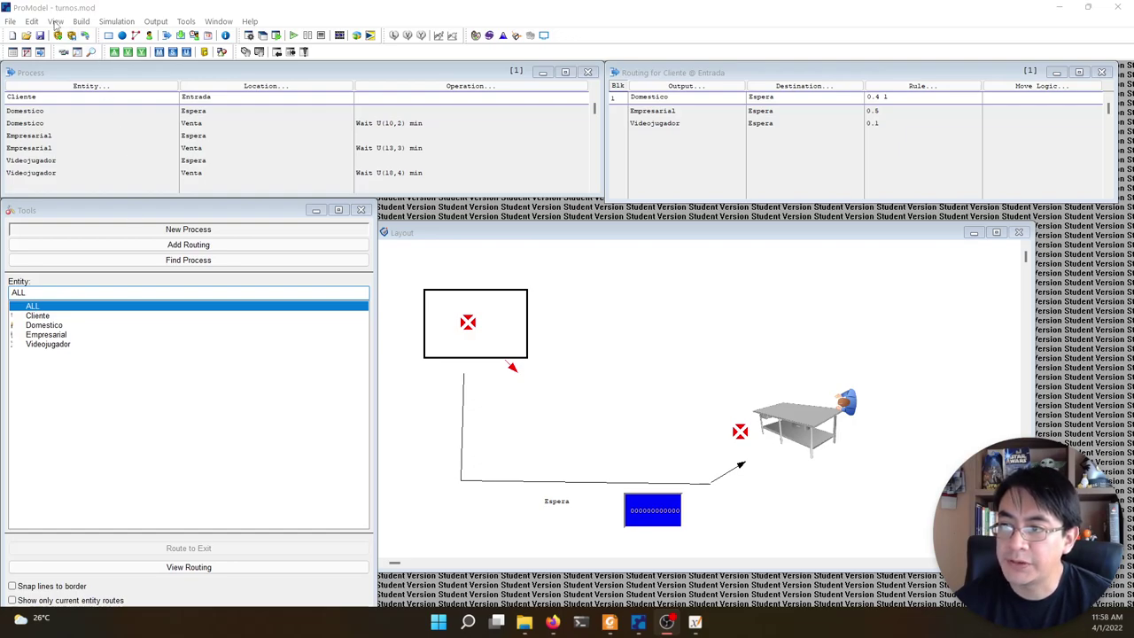
pyautogui.hotkey('ctrl', 'l')
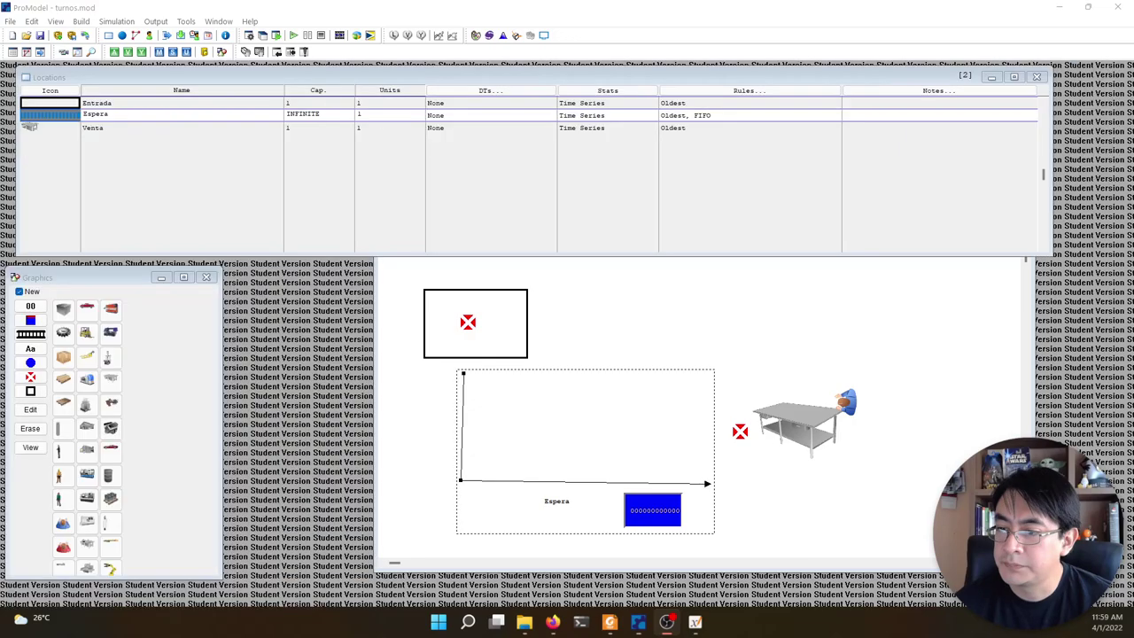
pyautogui.click(81, 22)
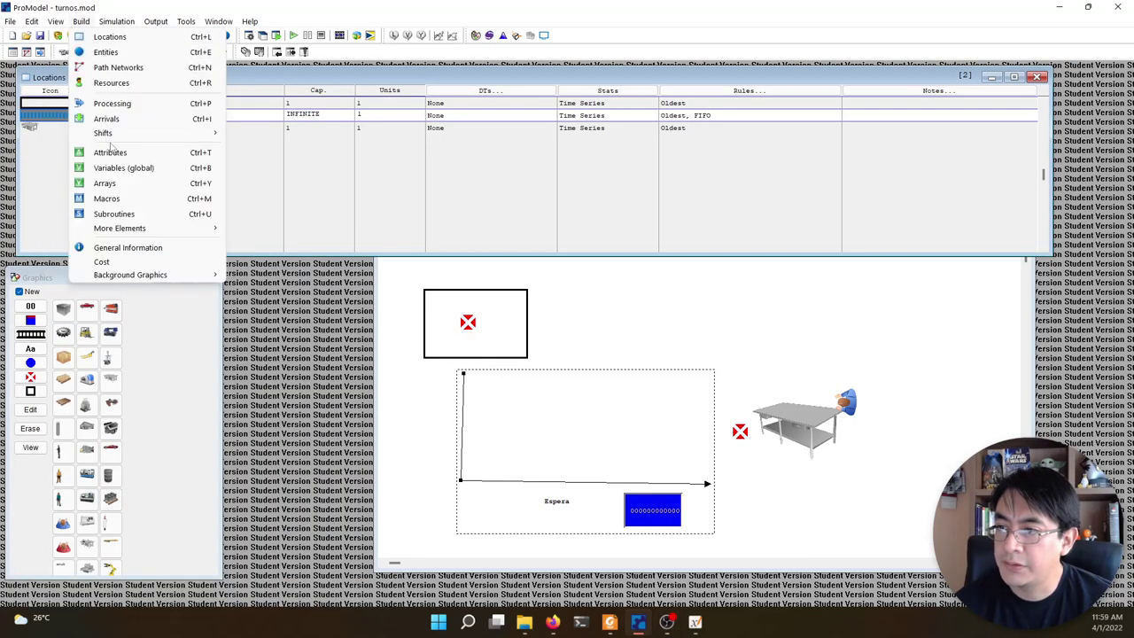
pyautogui.moveTo(133, 133)
pyautogui.click(258, 135)
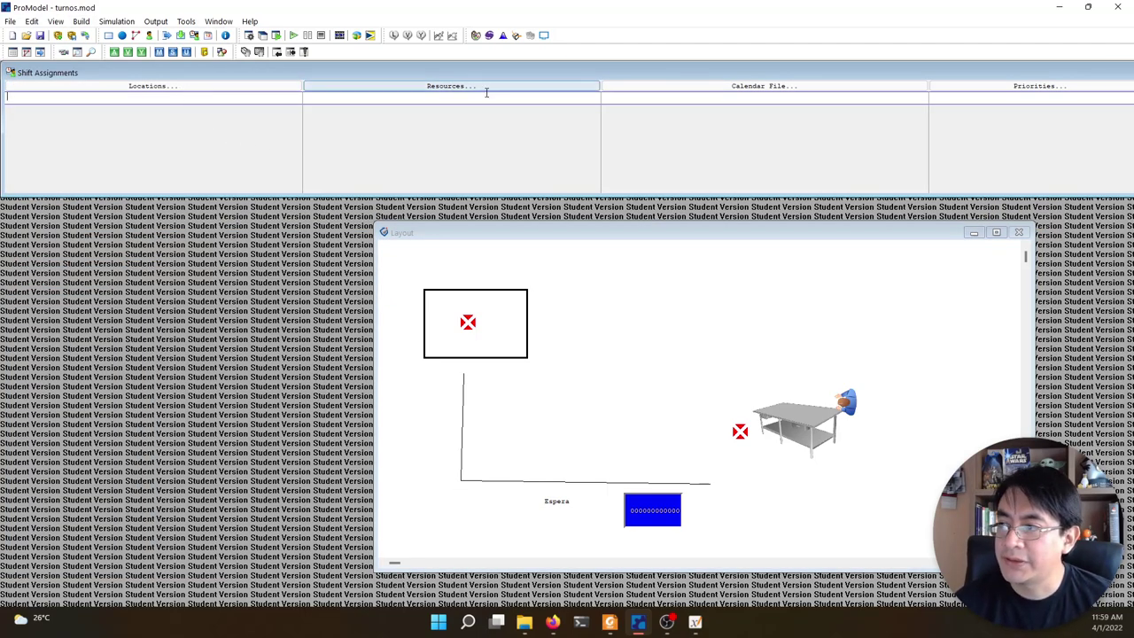
pyautogui.click(650, 104)
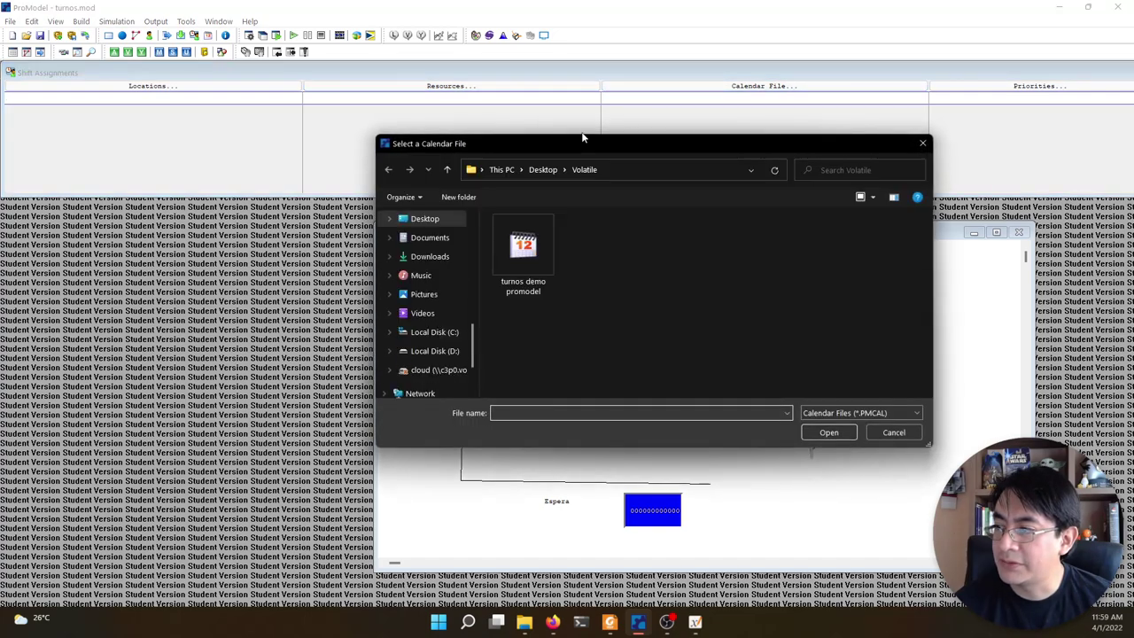
pyautogui.doubleClick(533, 255)
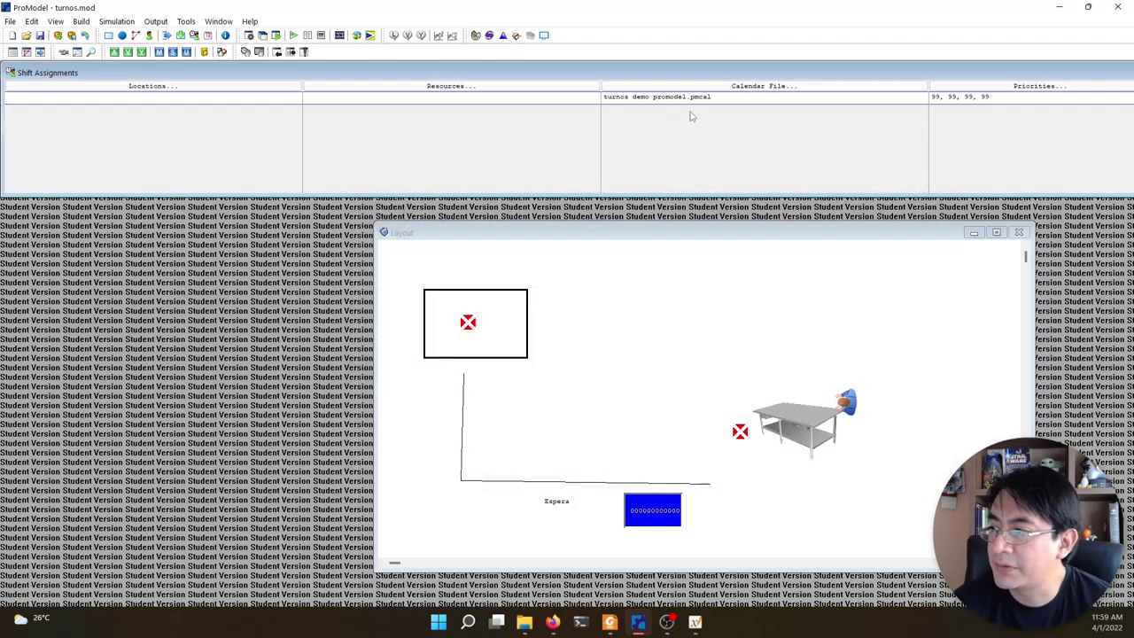
# - Assign the locations Entrada and Venta to the shift assignment, leaving Espera out
pyautogui.click(242, 103)
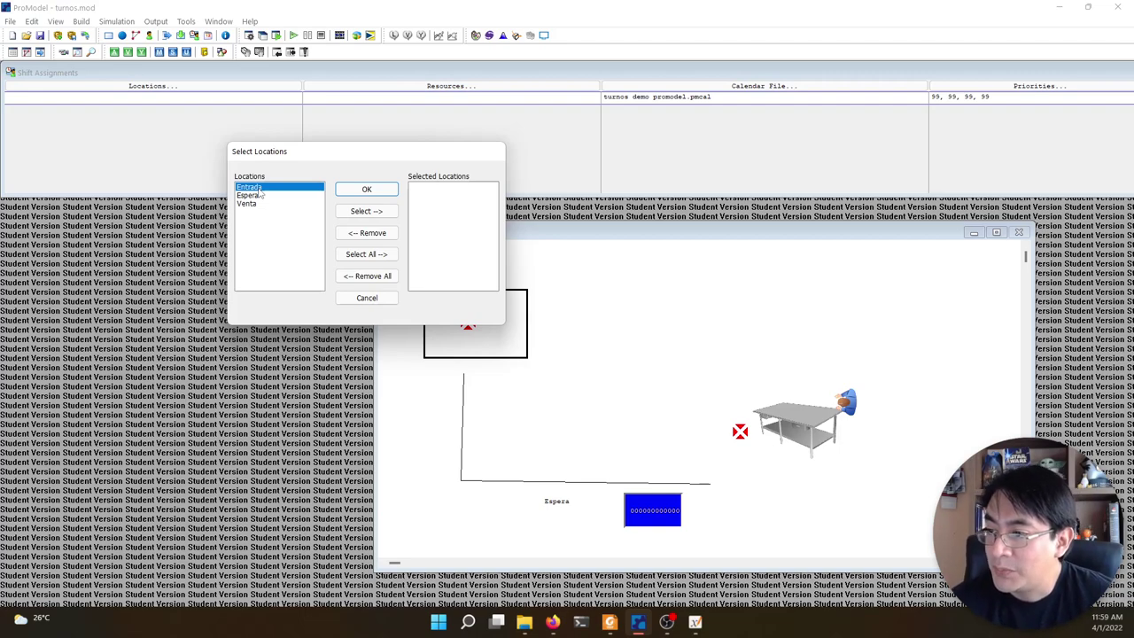
pyautogui.click(380, 213)
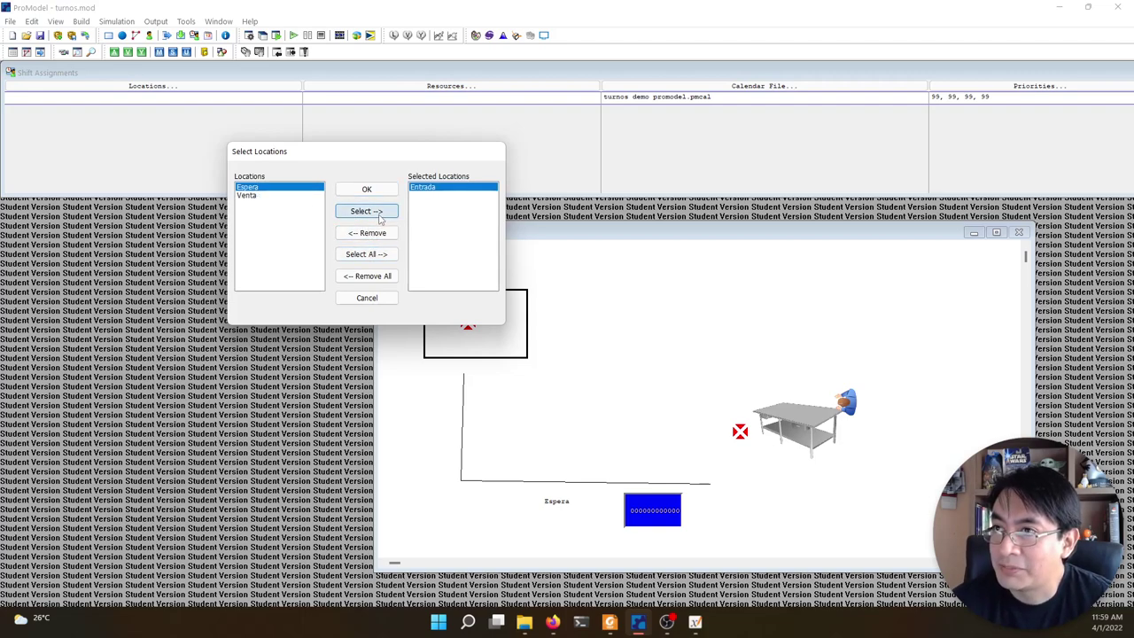
pyautogui.click(300, 197)
pyautogui.click(380, 215)
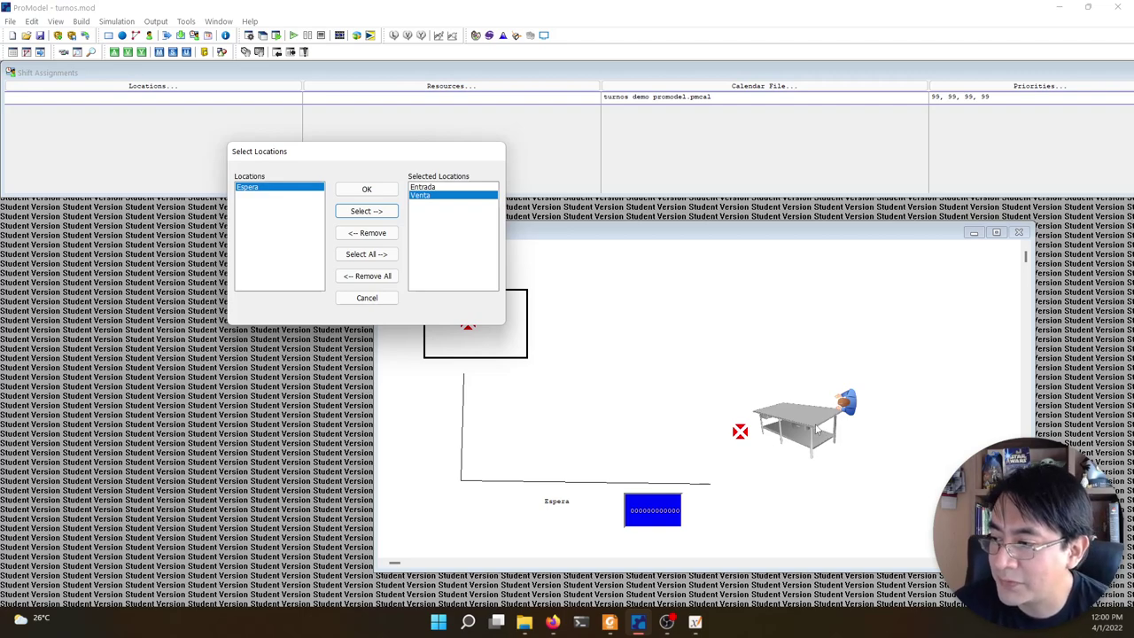
pyautogui.click(443, 189)
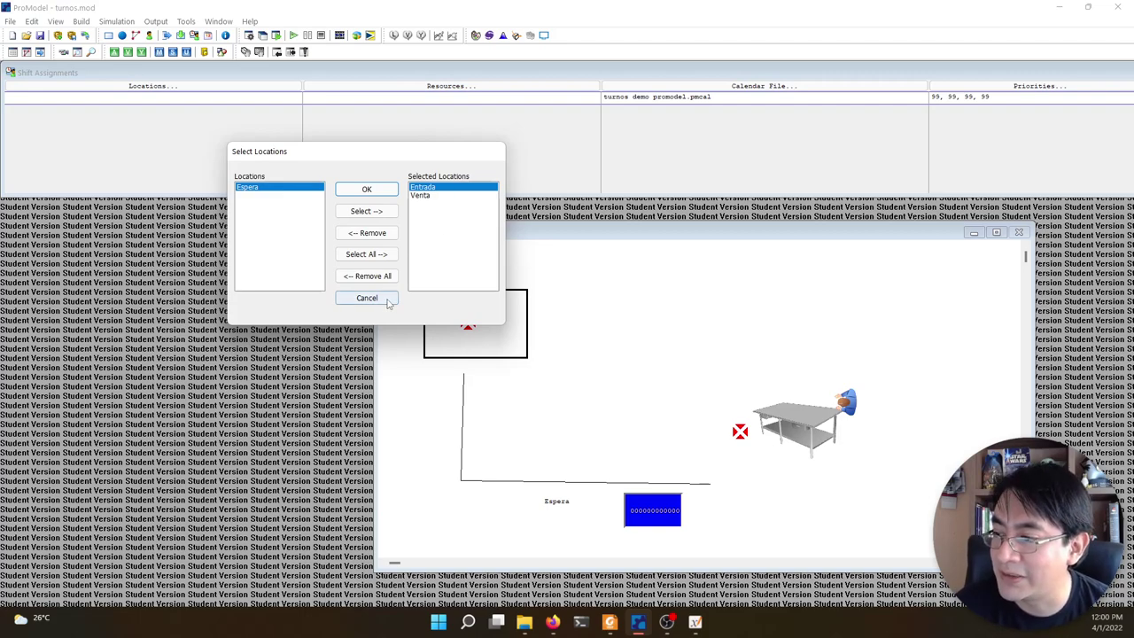
pyautogui.click(362, 190)
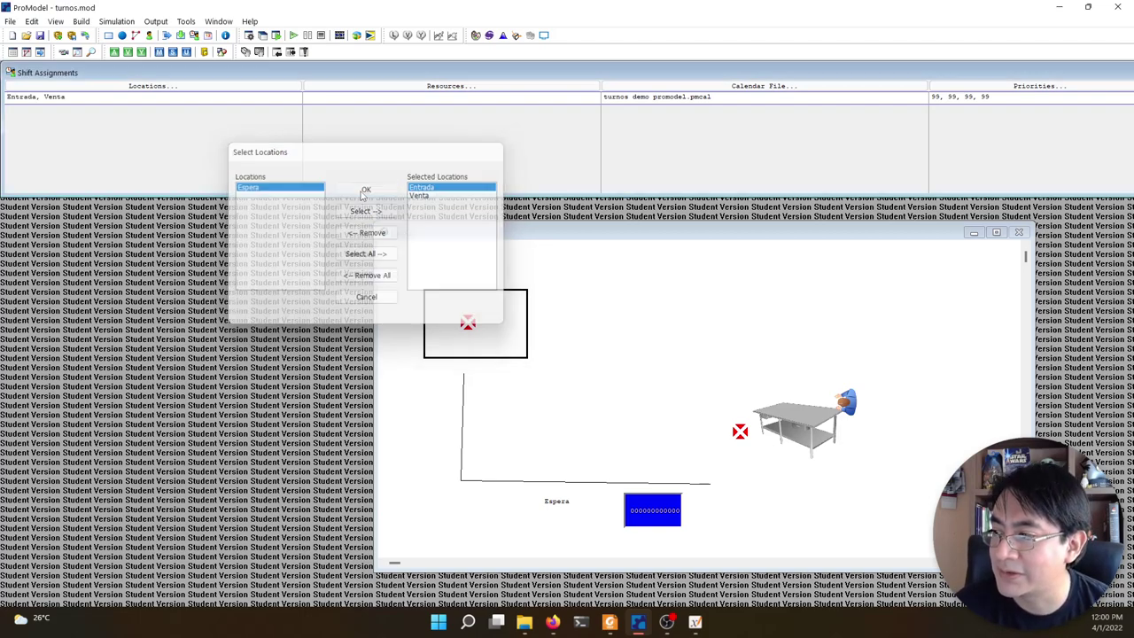
pyautogui.click(349, 99)
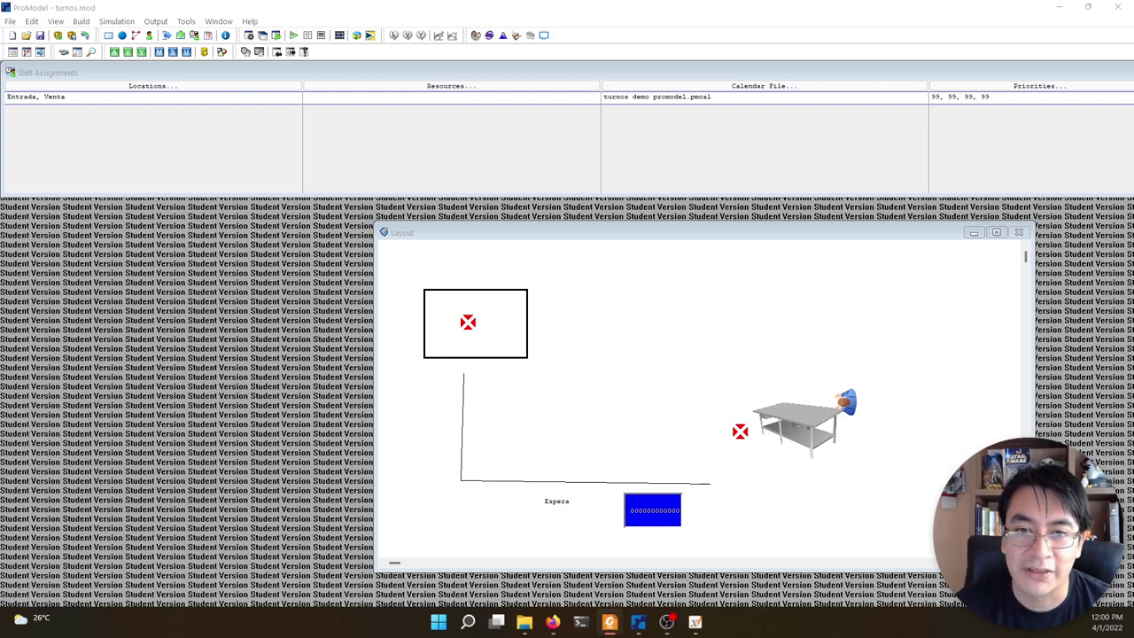
# - Set the simulation run length to Calendar Date, and check the required simulation month in the assignment PDF before returning to ProModel
pyautogui.click(147, 19)
pyautogui.moveTo(127, 25)
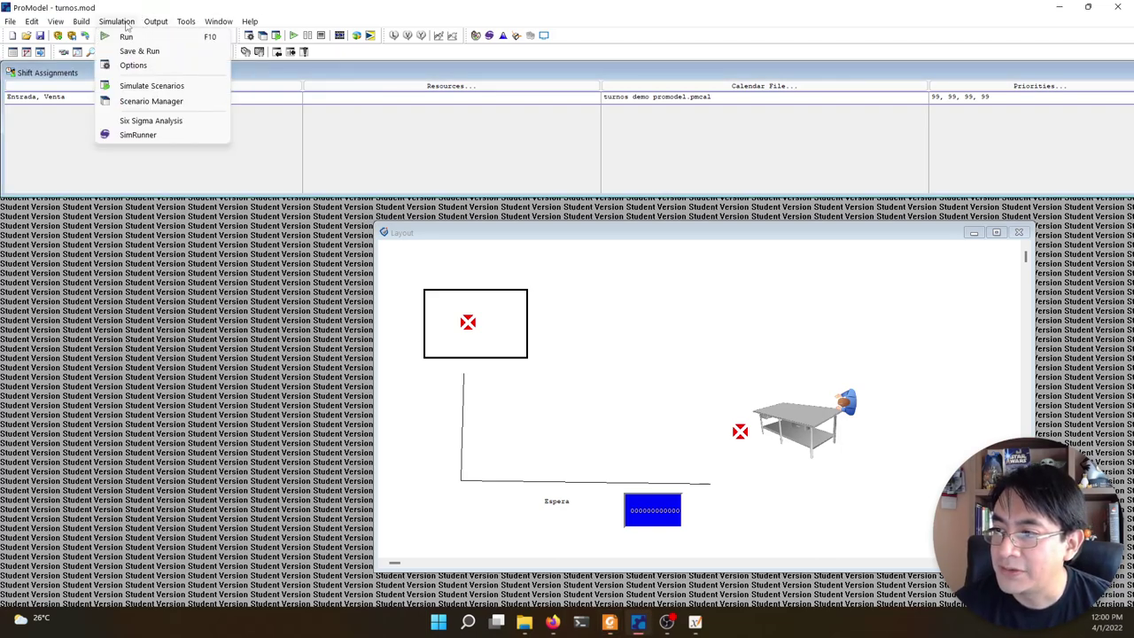
pyautogui.click(133, 66)
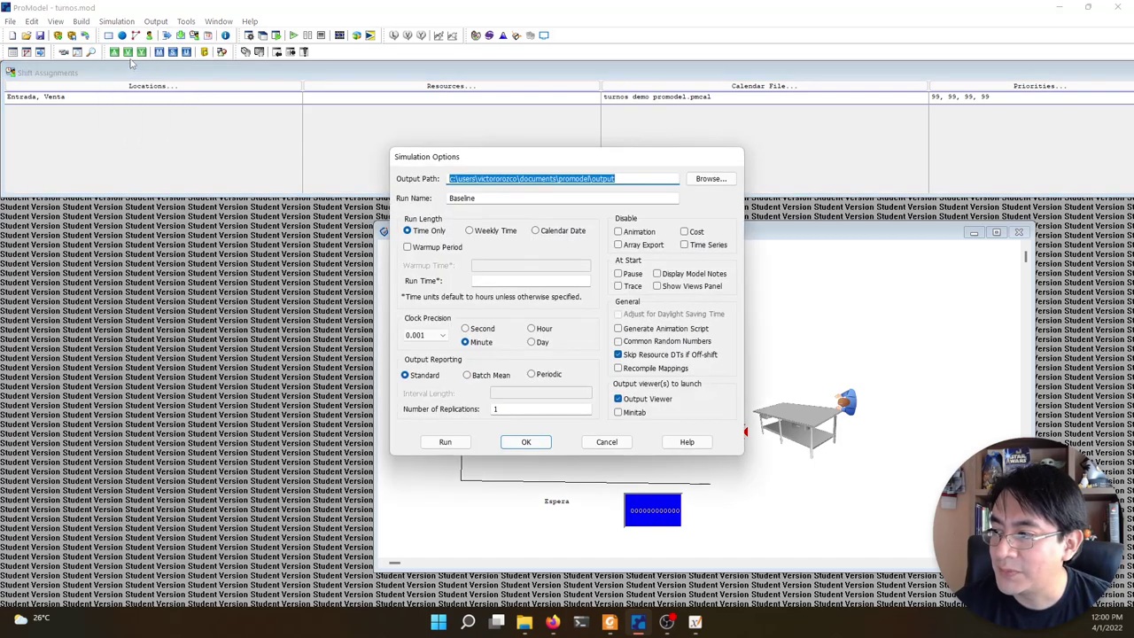
pyautogui.click(536, 231)
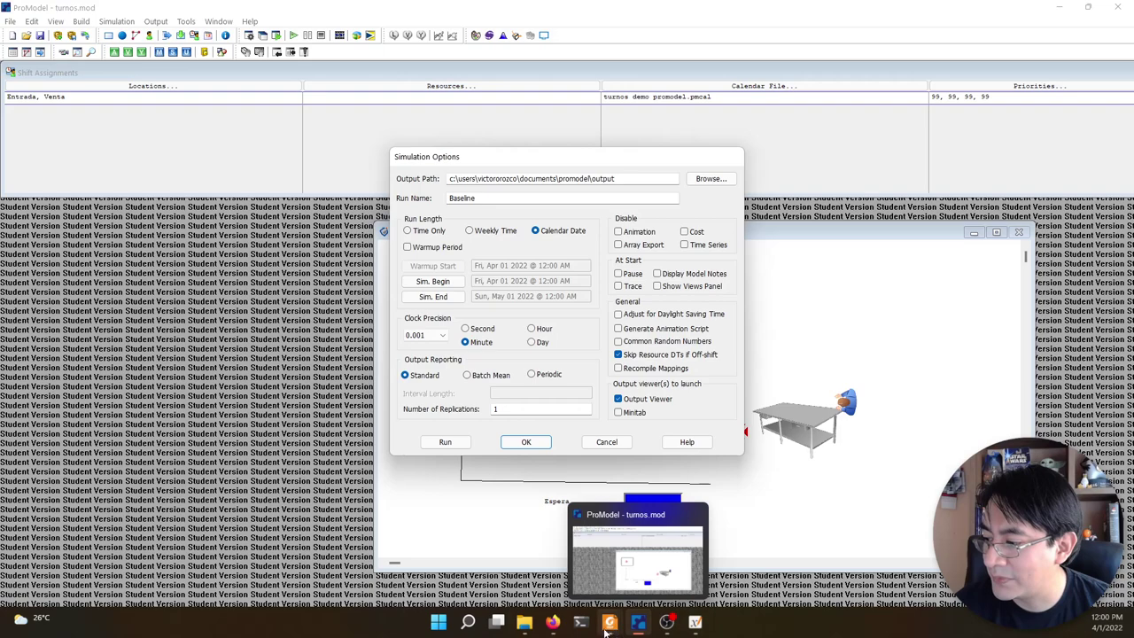
pyautogui.moveTo(609, 623)
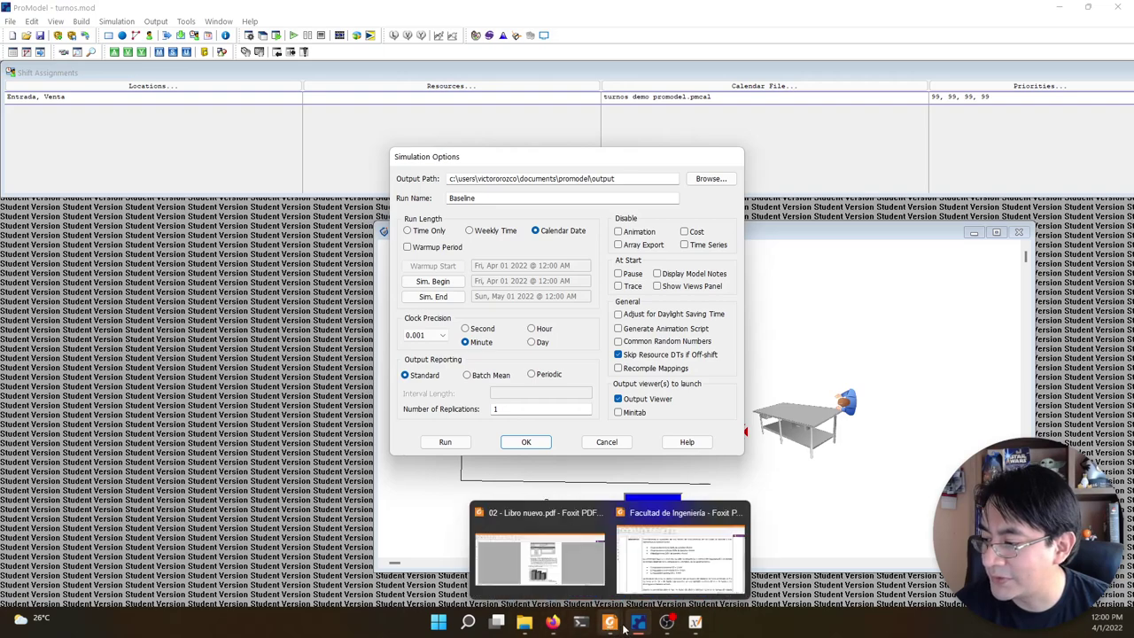
pyautogui.click(654, 586)
pyautogui.scroll(-1, 625, 469)
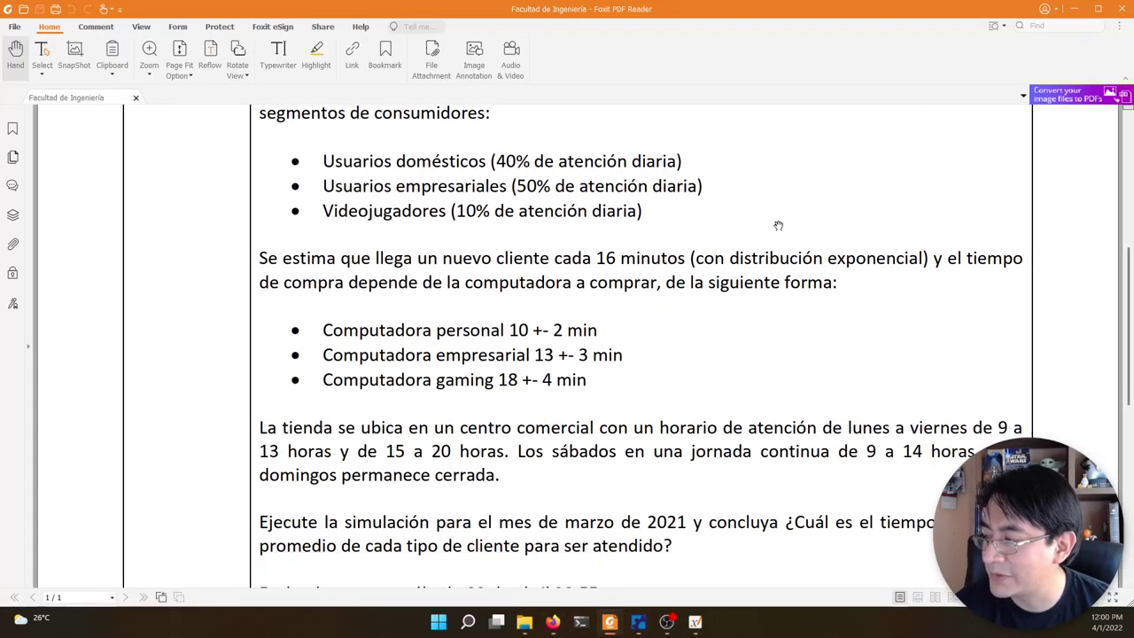
pyautogui.click(1073, 9)
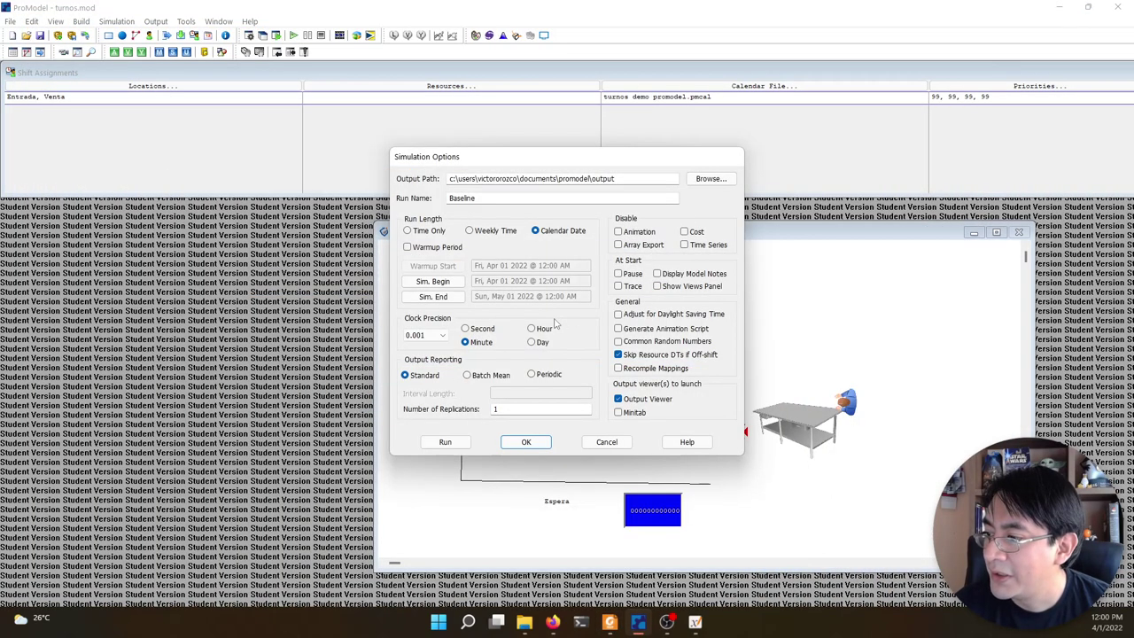
# - Set the simulation begin date to March 1, 2021 at 0:00
pyautogui.click(455, 281)
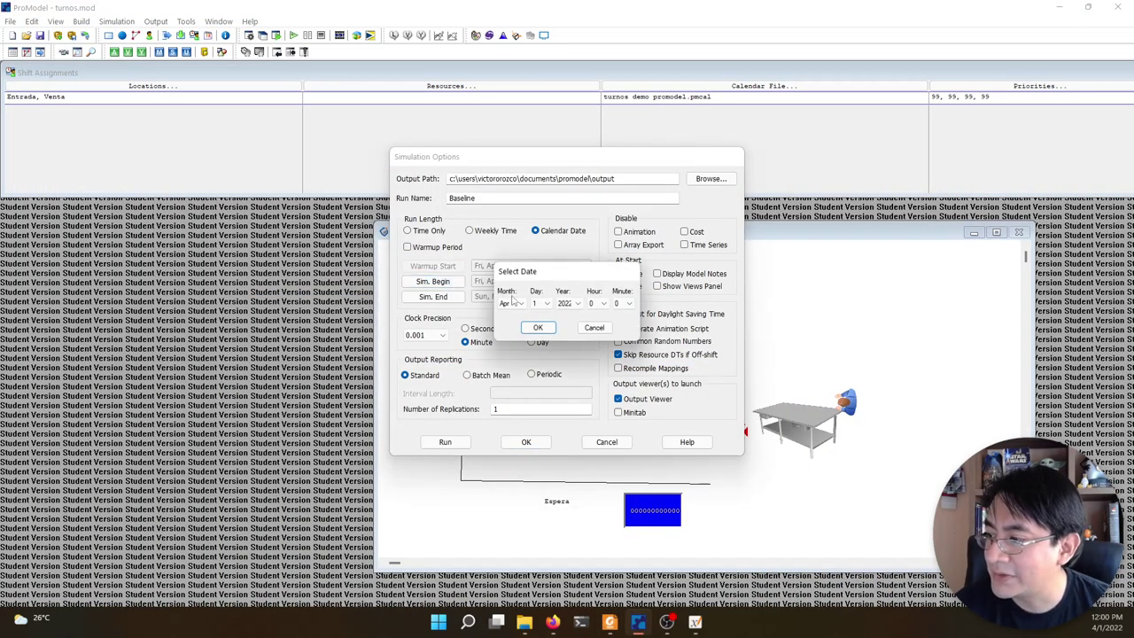
pyautogui.click(576, 303)
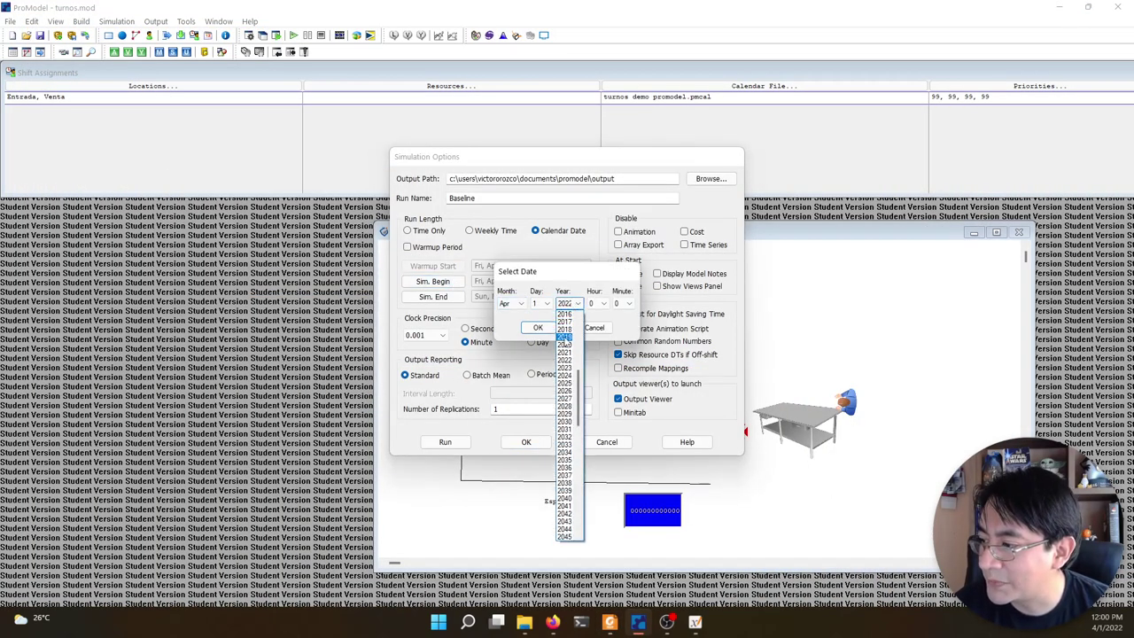
pyautogui.click(565, 317)
pyautogui.click(511, 304)
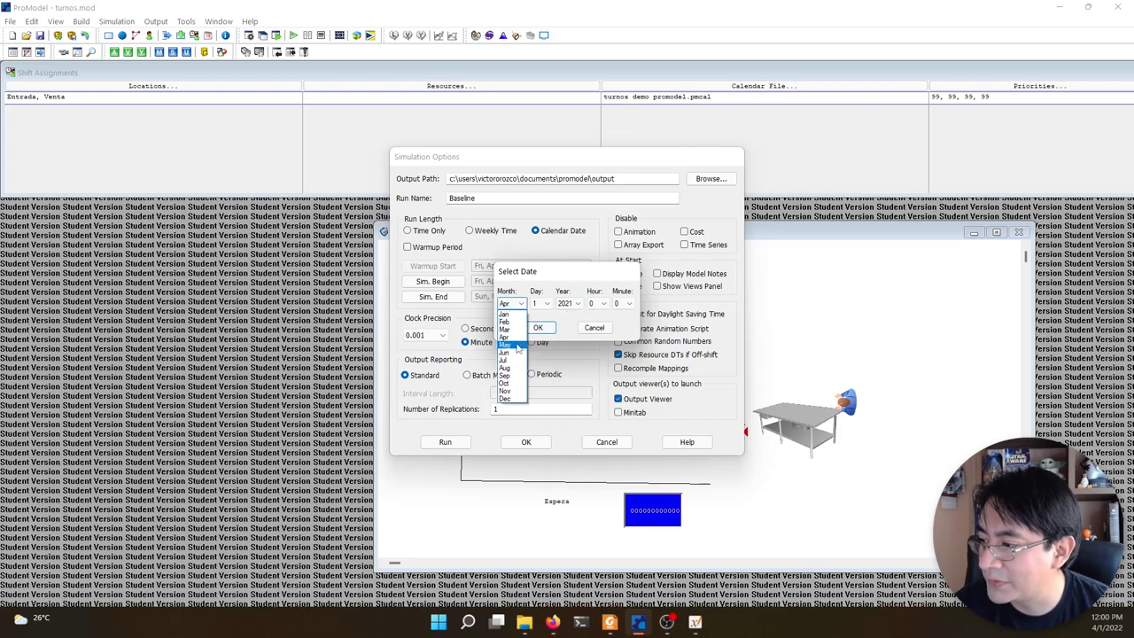
pyautogui.click(505, 324)
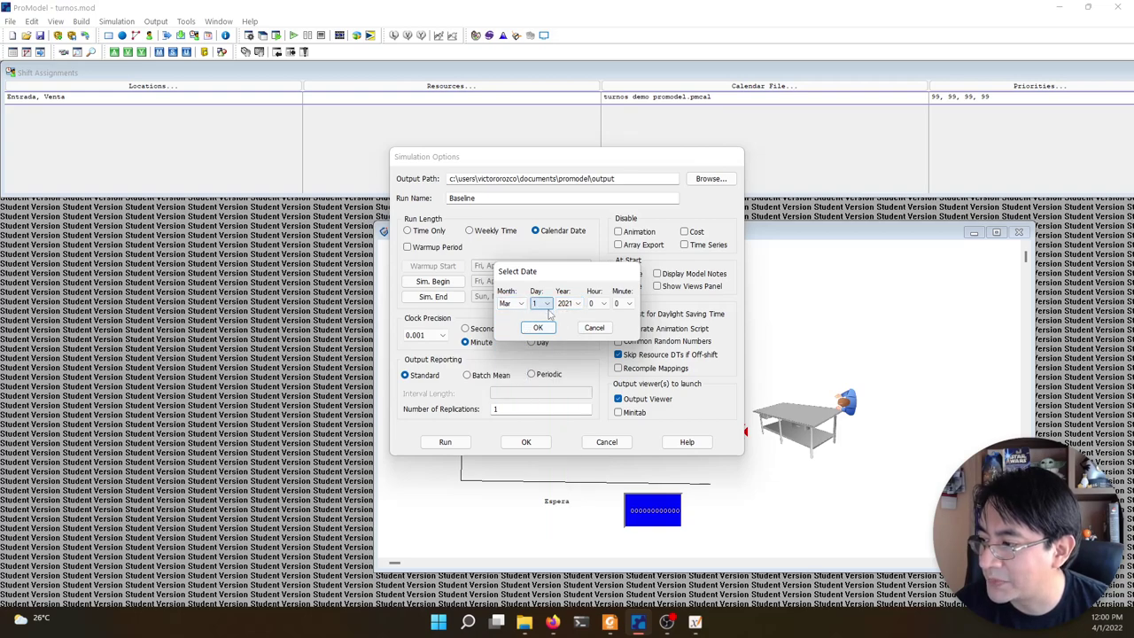
pyautogui.click(537, 327)
# - Set the simulation end date to March 31, 2021 at 0:00 and accept the simulation options
pyautogui.click(453, 299)
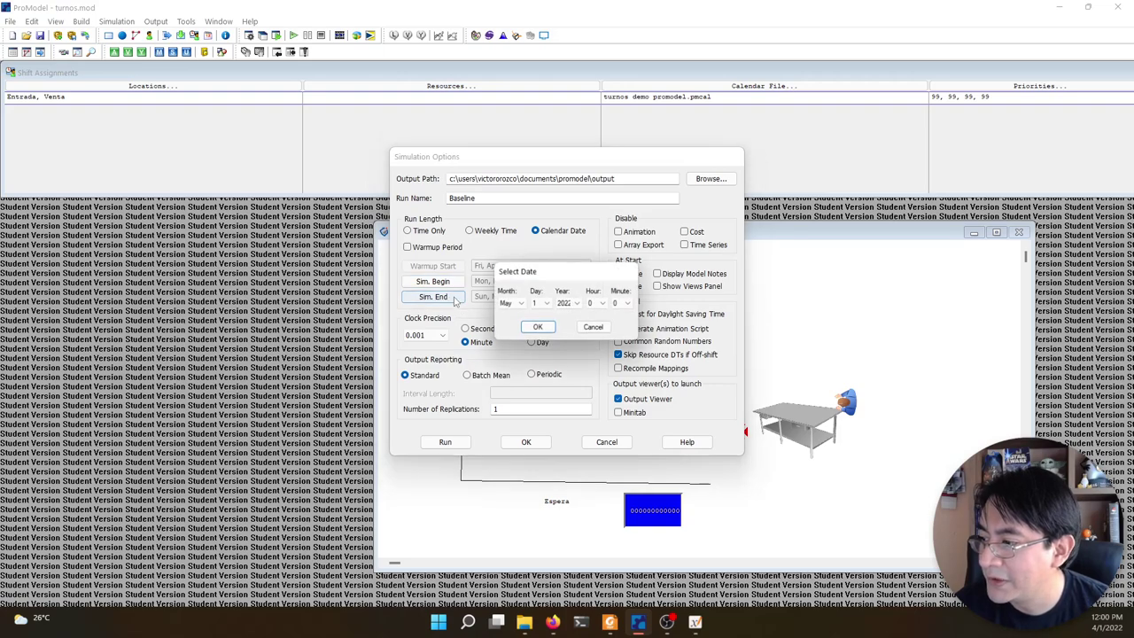
pyautogui.click(512, 303)
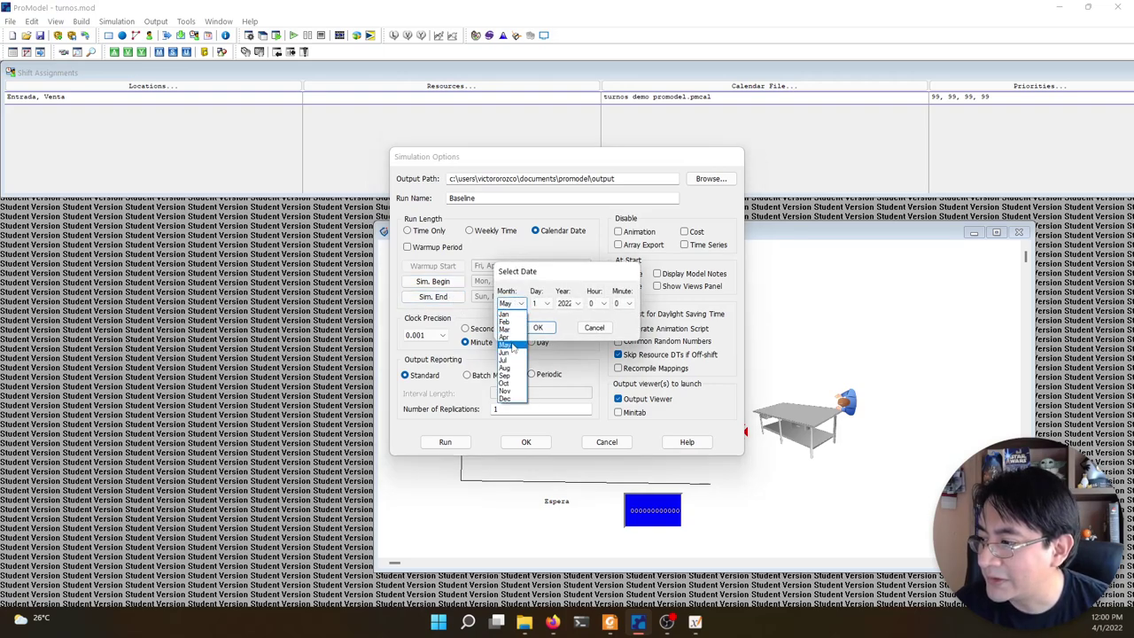
pyautogui.click(505, 328)
pyautogui.click(541, 303)
pyautogui.scroll(-1, 536, 365)
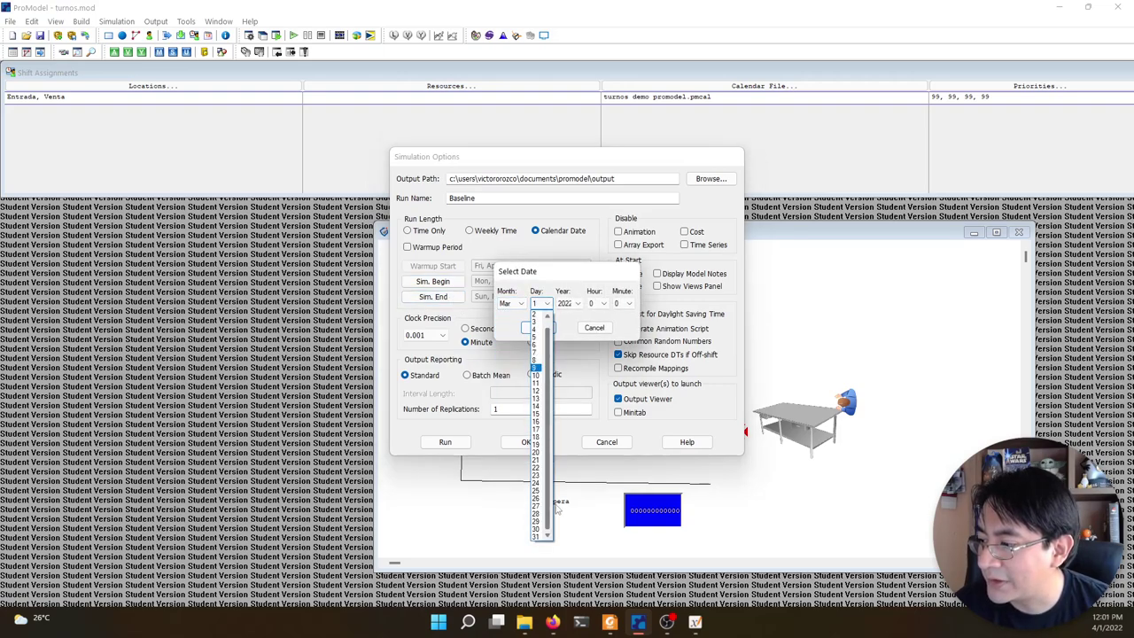
pyautogui.click(538, 537)
pyautogui.press('Tab')
pyautogui.press('Tab')
pyautogui.click(576, 303)
pyautogui.scroll(3, 567, 354)
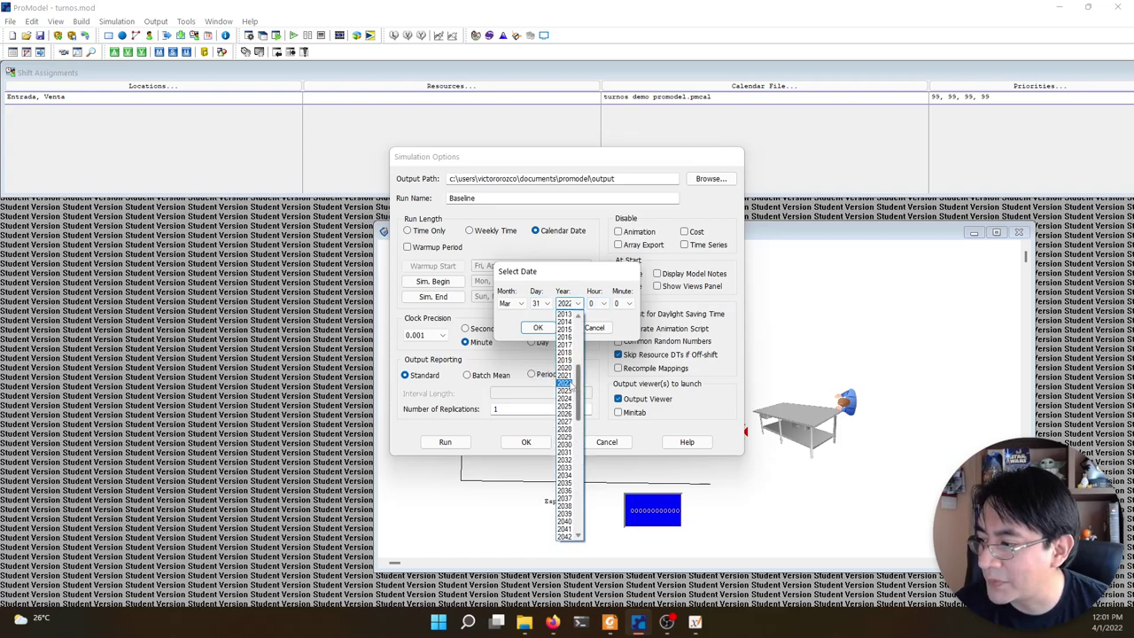
pyautogui.click(565, 376)
pyautogui.click(538, 328)
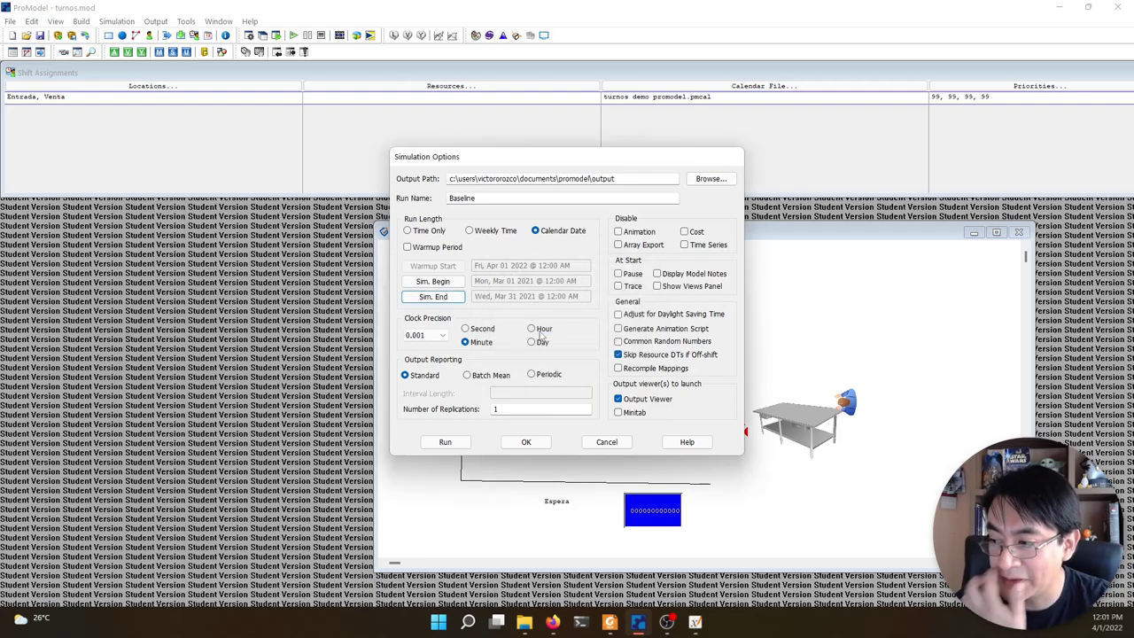
pyautogui.click(511, 445)
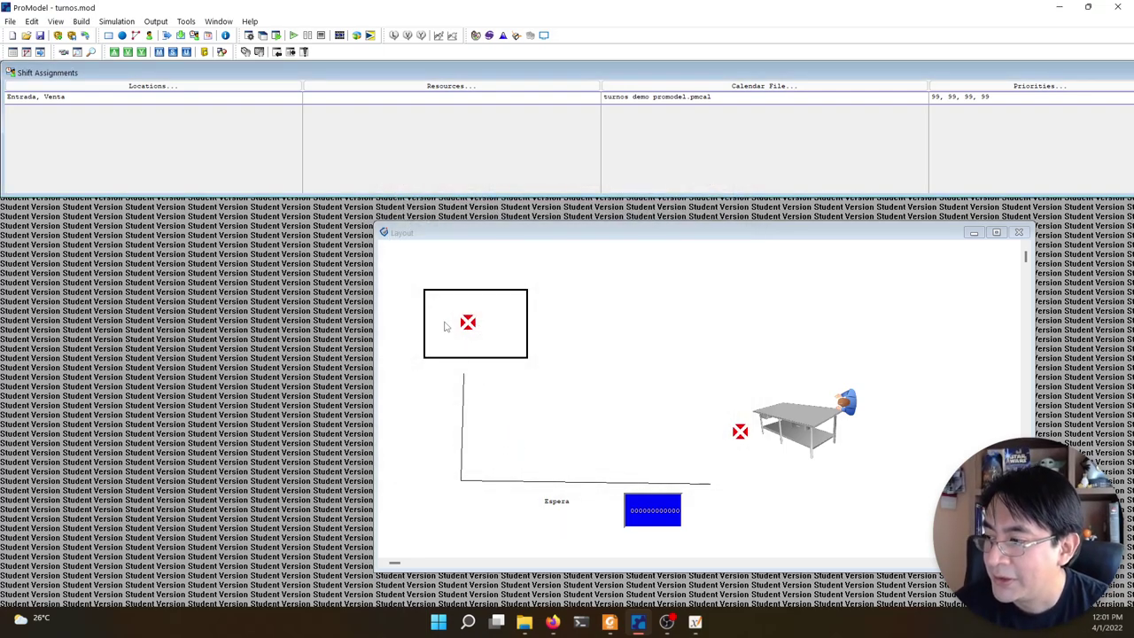
# - Review the locations table and the process and routing records for Cliente and Domestico, regrouping the toolbars along the way
pyautogui.click(108, 35)
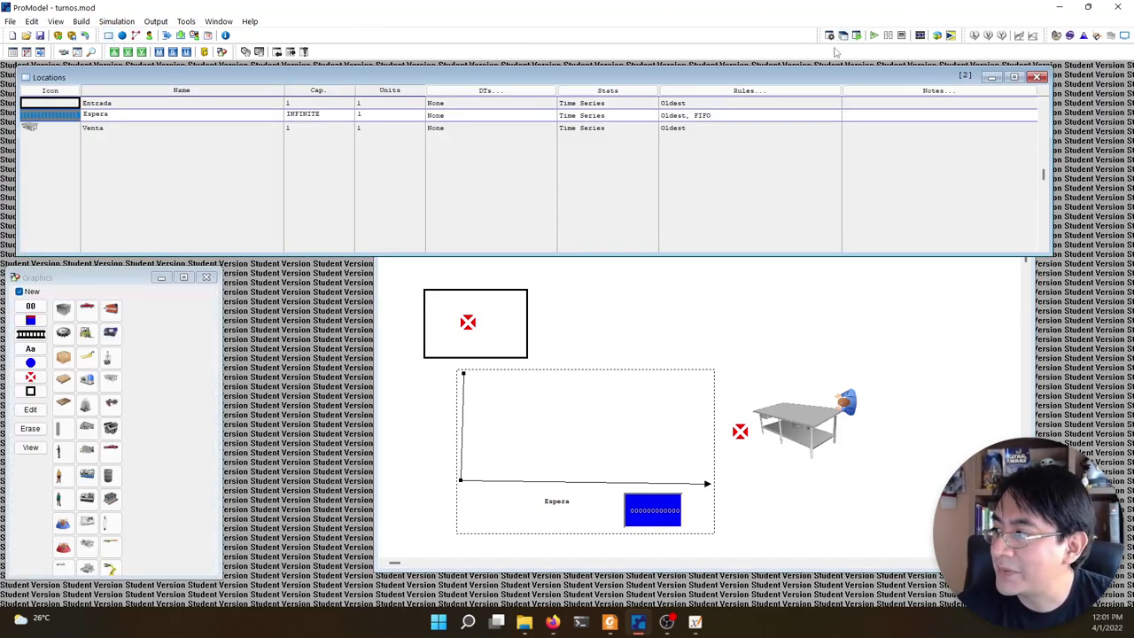
pyautogui.moveTo(826, 36); pyautogui.dragTo(239, 33)
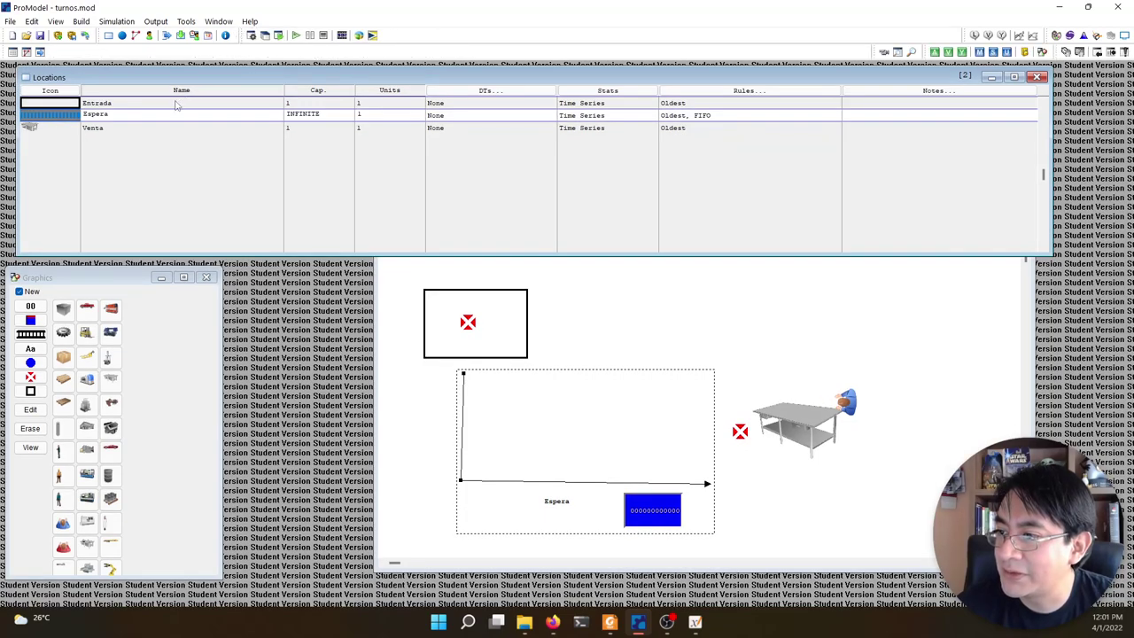
pyautogui.click(164, 37)
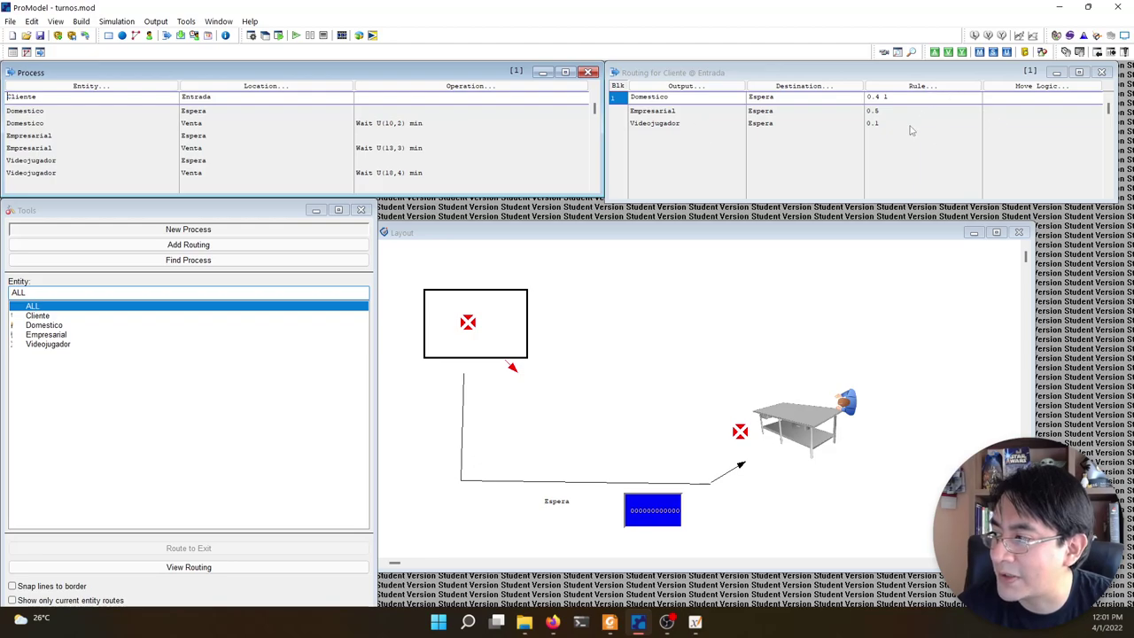
pyautogui.hotkey('alt', 'Tab')
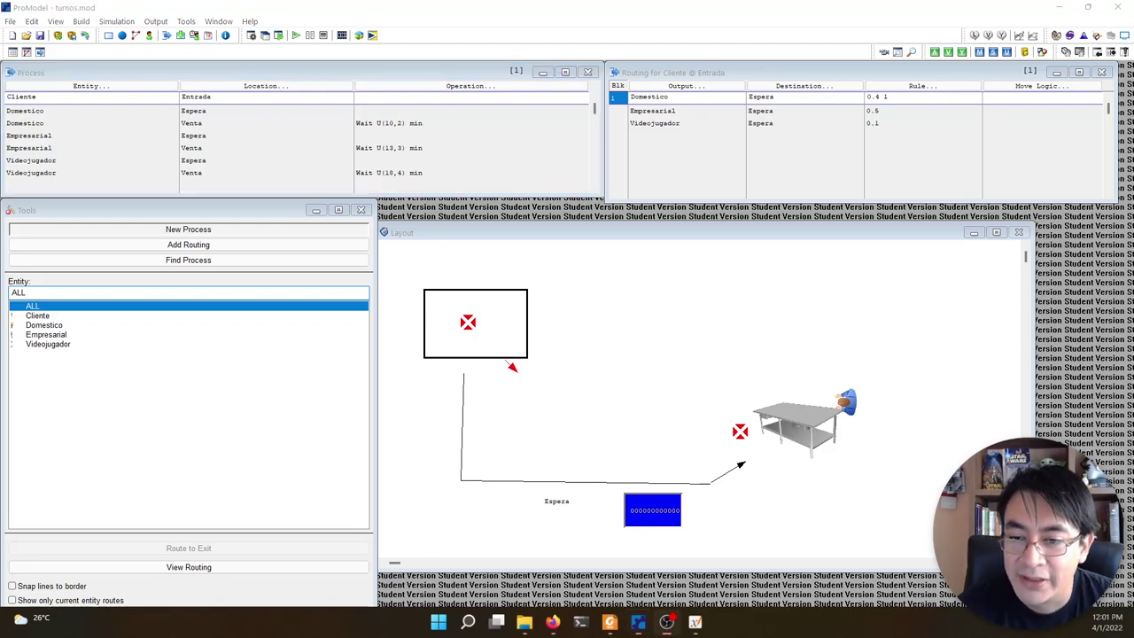
pyautogui.click(58, 113)
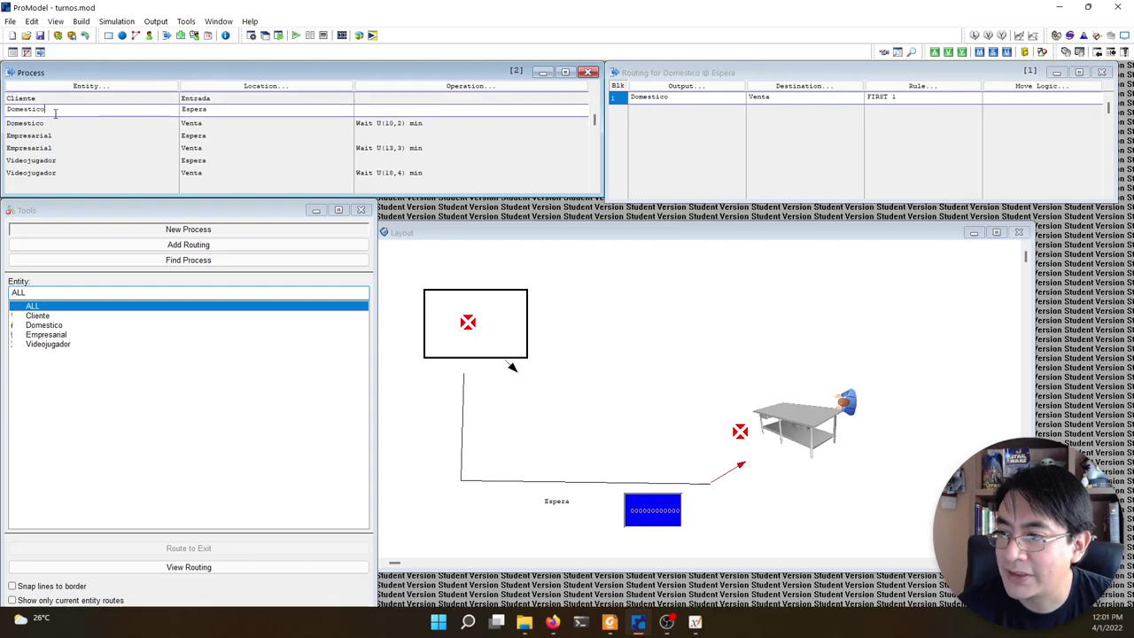
pyautogui.click(131, 122)
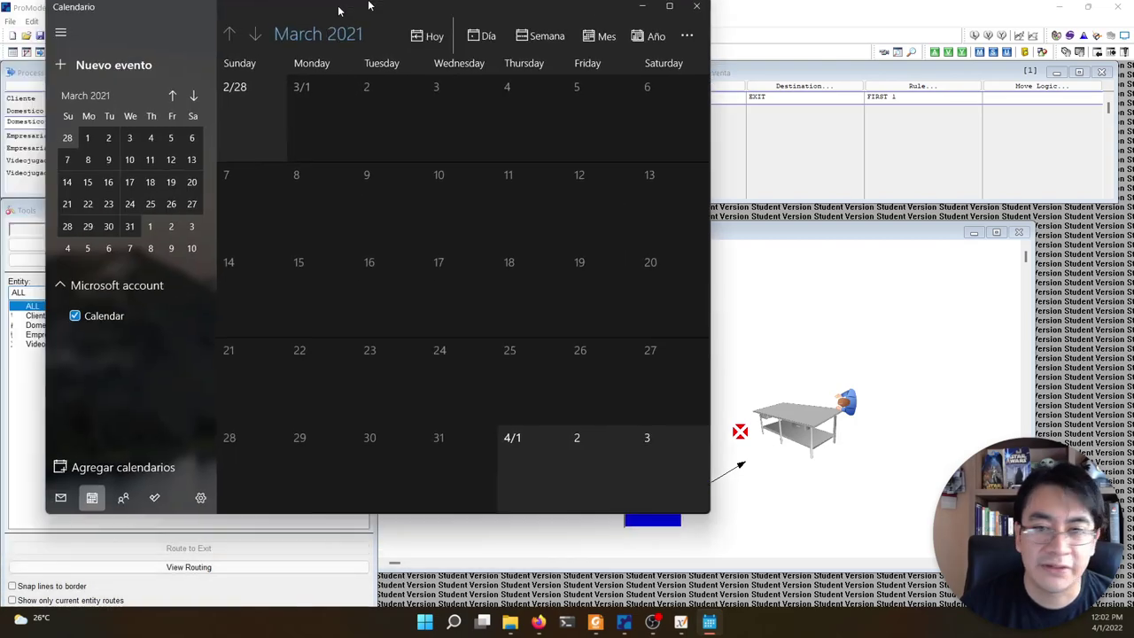
# - Check the March 2021 month view in the calendar app, switch back to ProModel and run the simulation
pyautogui.moveTo(372, 8); pyautogui.dragTo(482, 77)
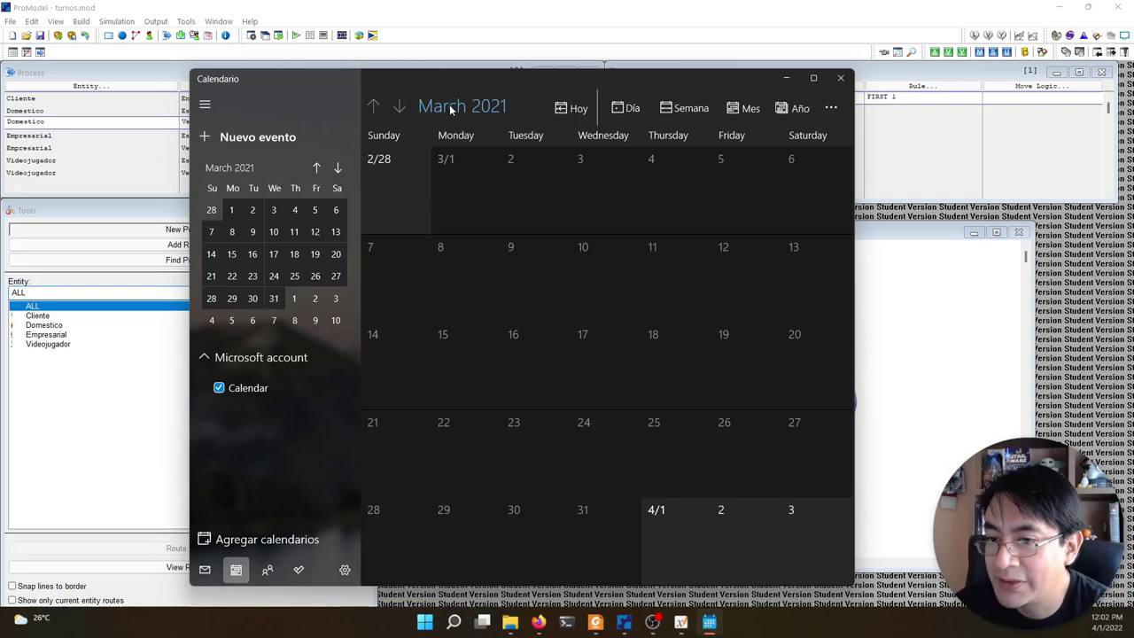
pyautogui.click(454, 31)
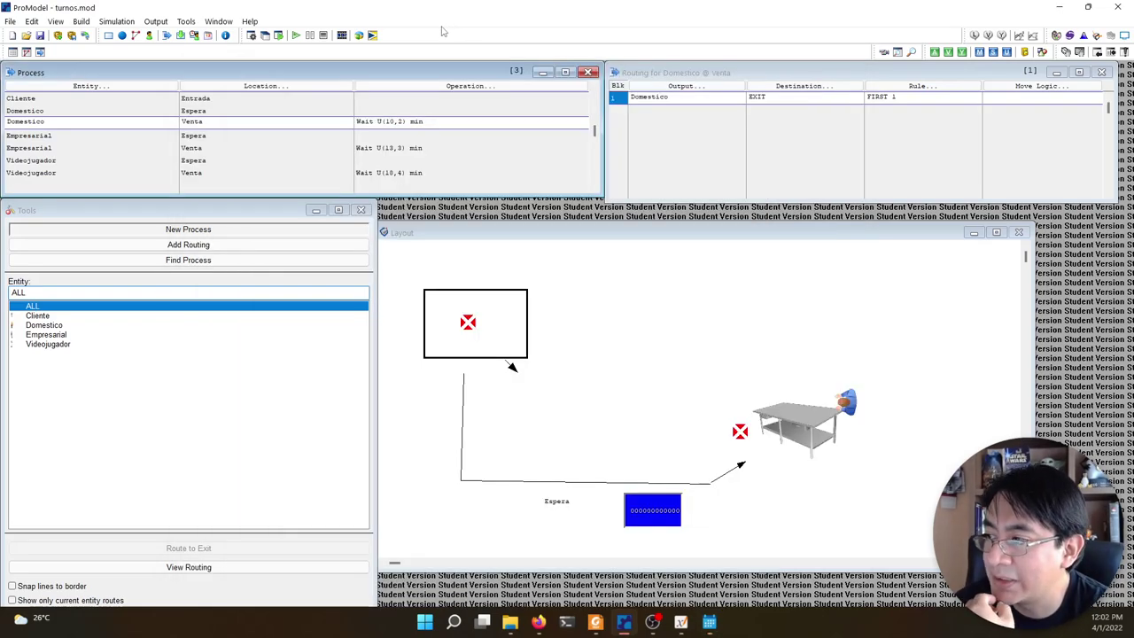
pyautogui.click(296, 35)
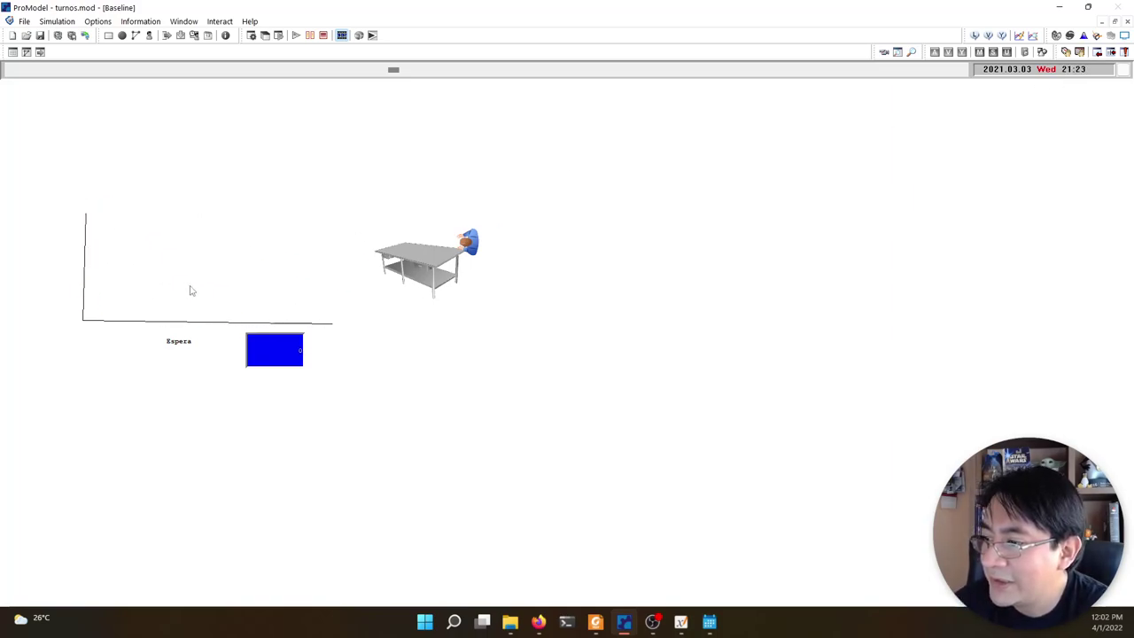
# - Adjust the animation speed of the running simulation to follow the store's activity on Thursday, March 4, 2021
pyautogui.click(377, 71)
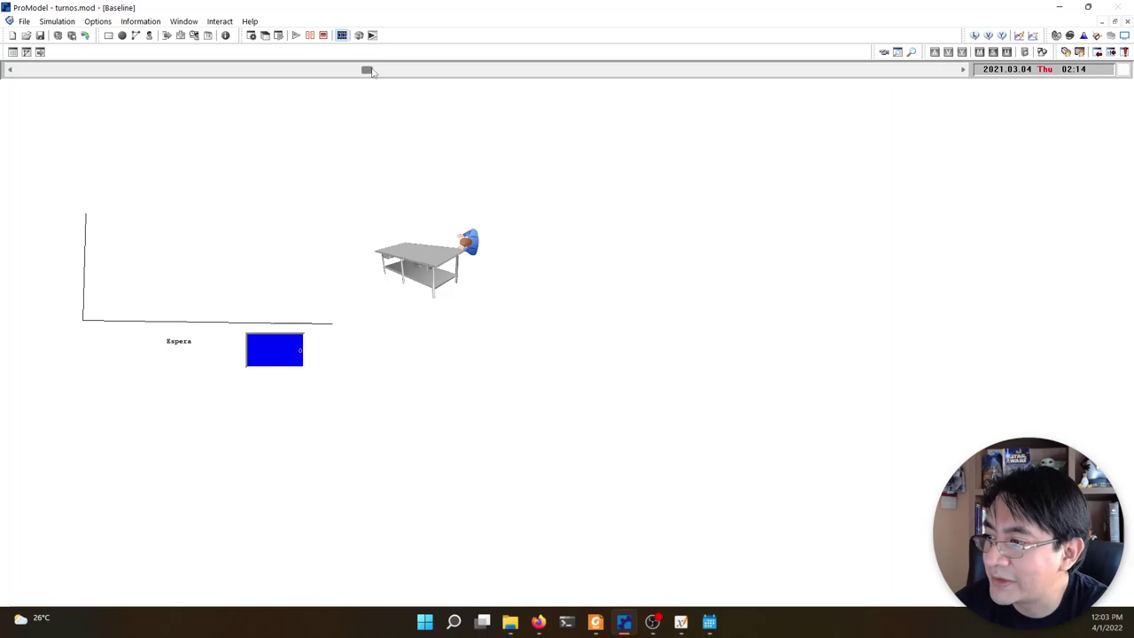
pyautogui.moveTo(373, 72); pyautogui.dragTo(376, 73)
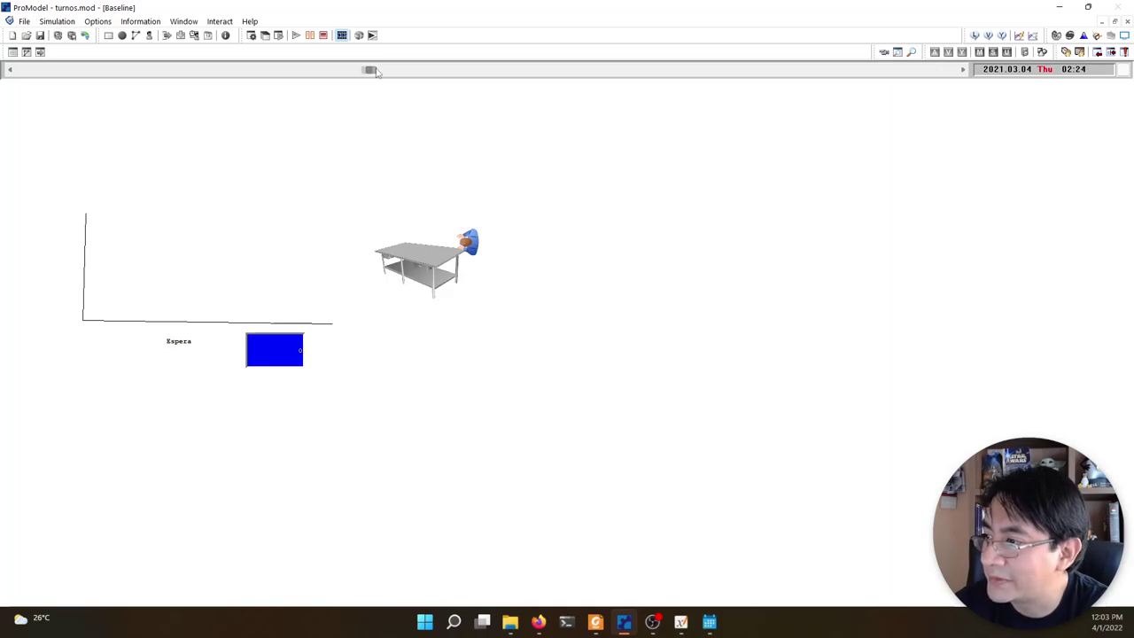
pyautogui.click(378, 72)
pyautogui.click(378, 73)
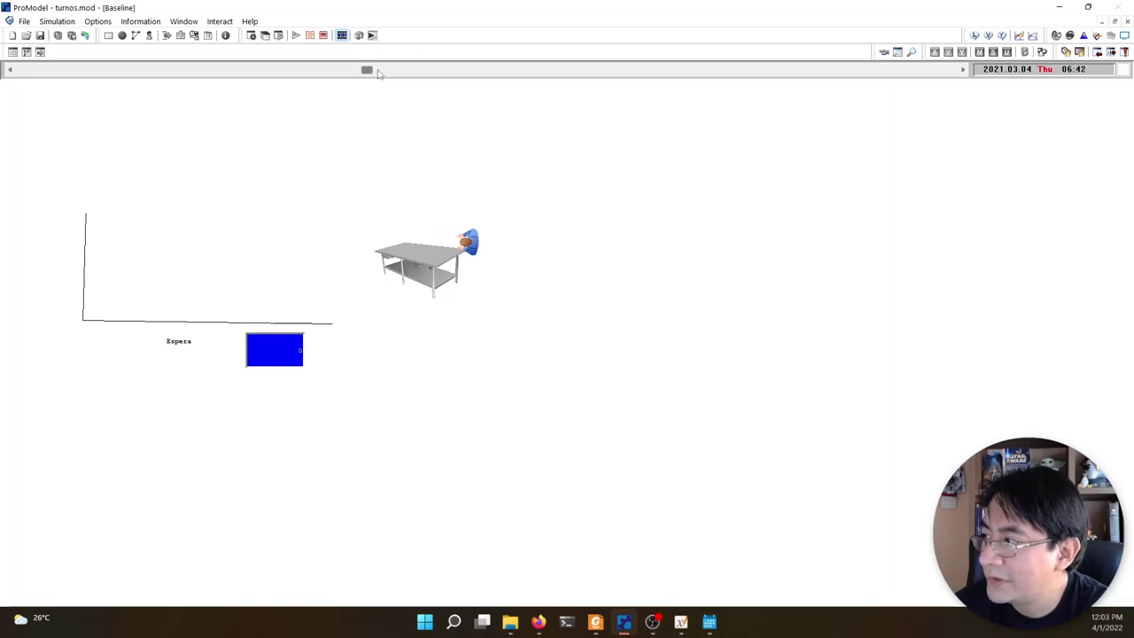
pyautogui.moveTo(377, 73); pyautogui.dragTo(376, 75)
pyautogui.click(376, 73)
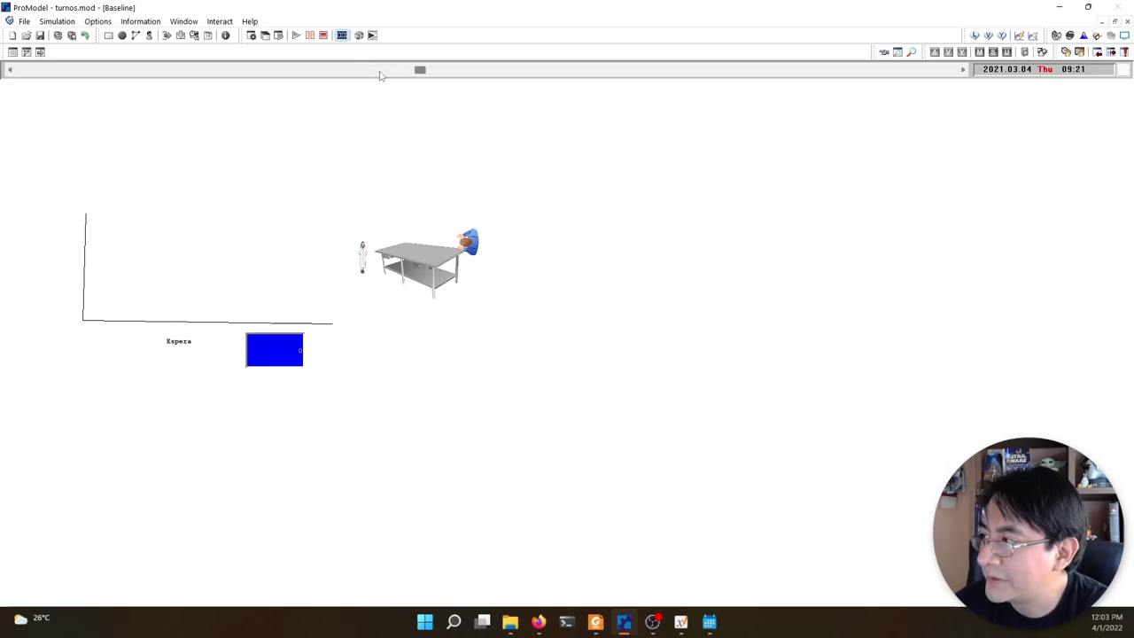
# - Vary the animation speed to follow the store's activity from Thursday, March 4 through Wednesday, March 10, 2021
pyautogui.click(377, 75)
pyautogui.click(355, 74)
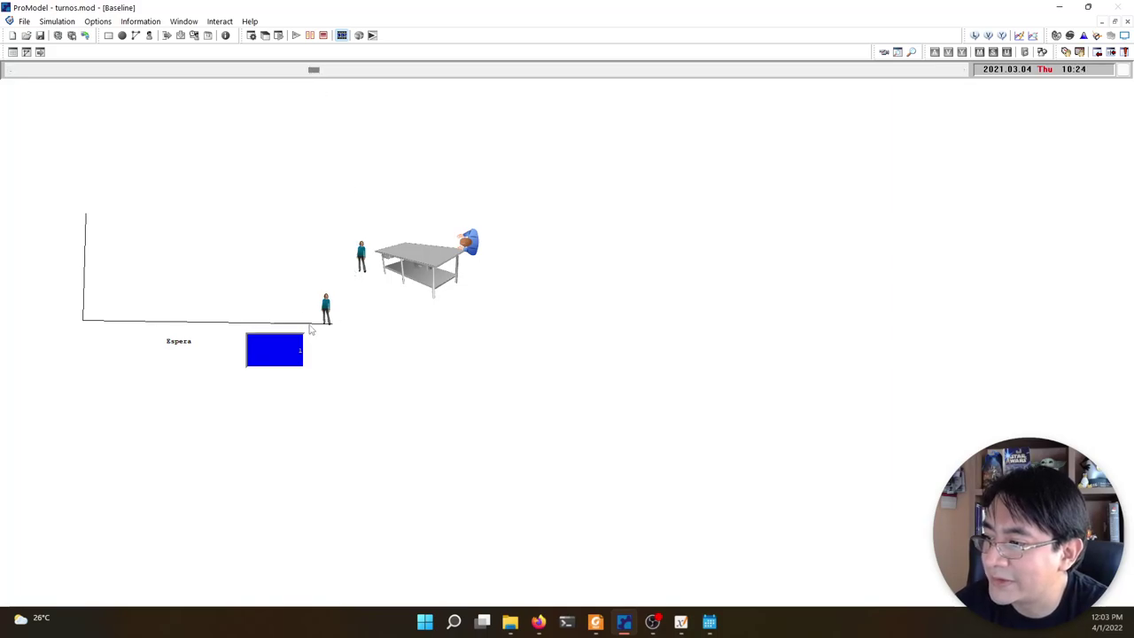
pyautogui.moveTo(313, 71); pyautogui.dragTo(474, 69)
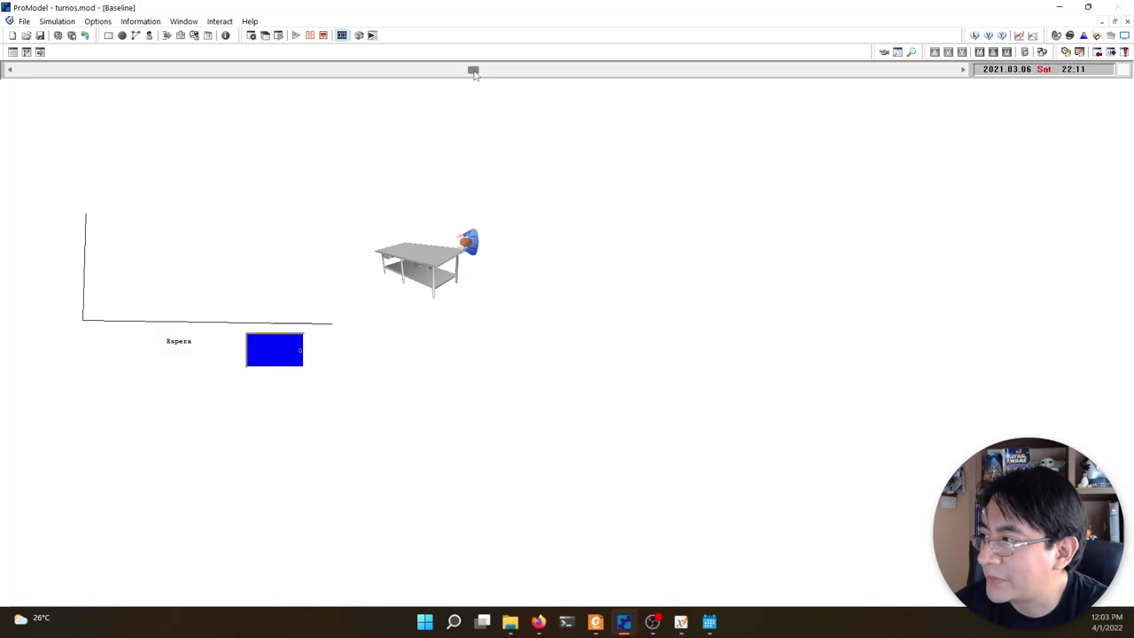
pyautogui.moveTo(473, 70); pyautogui.dragTo(391, 86)
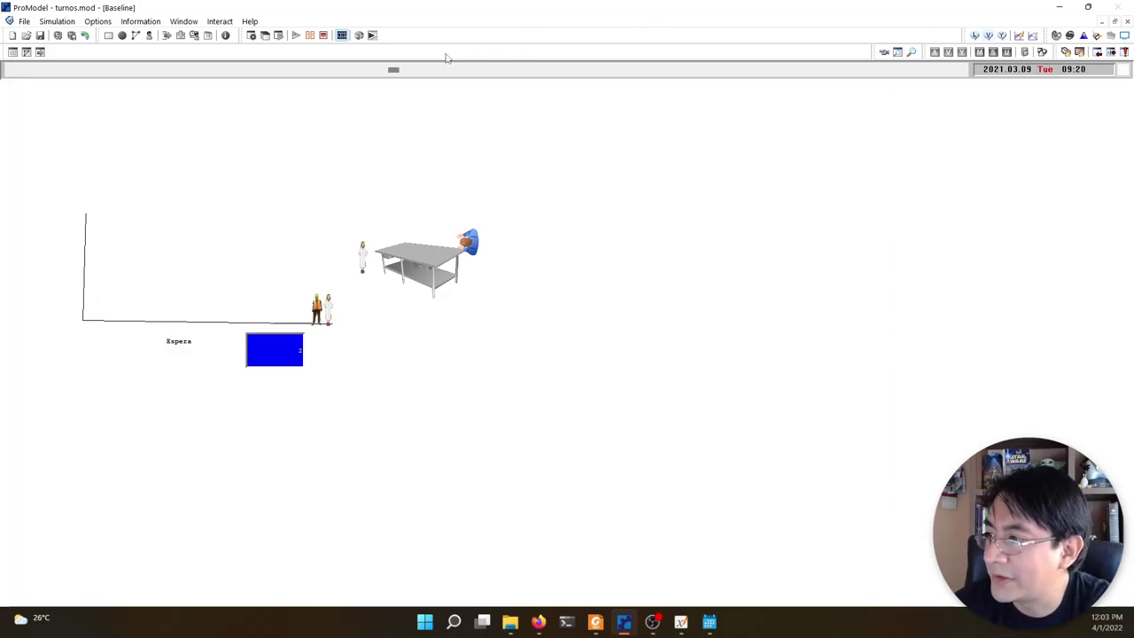
pyautogui.moveTo(393, 70)
pyautogui.mouseDown()
pyautogui.moveTo(381, 71)
pyautogui.moveTo(406, 73)
pyautogui.mouseUp()
pyautogui.click(406, 72)
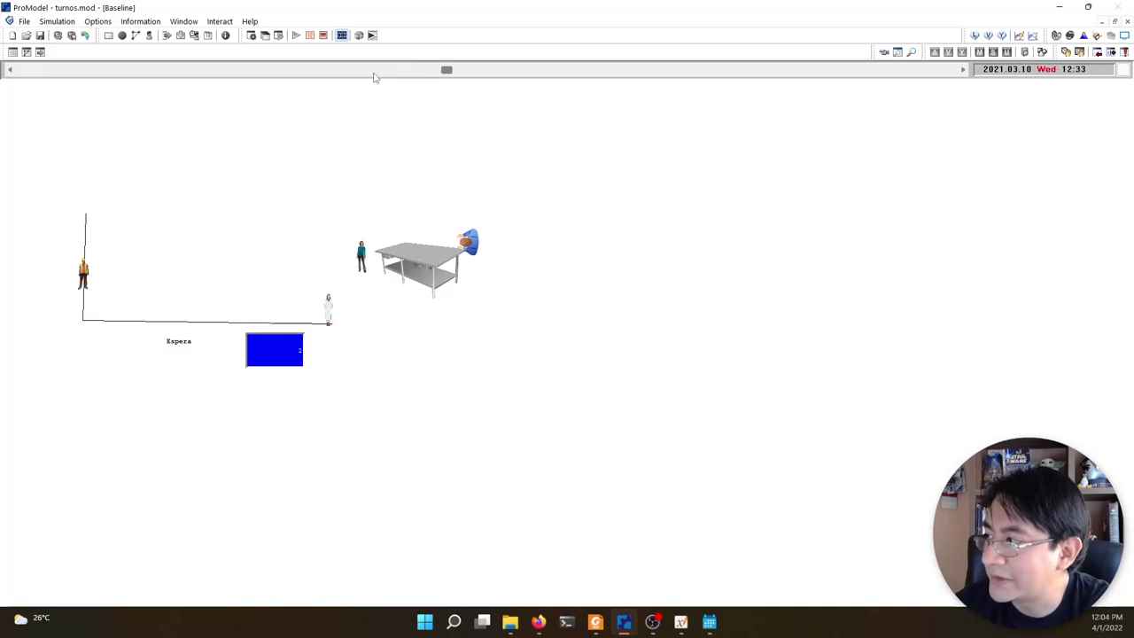
# - Slow the animation to watch customers waiting and being served on Thursday, March 11, 2021
pyautogui.click(374, 71)
pyautogui.moveTo(394, 75); pyautogui.dragTo(366, 73)
pyautogui.click(377, 74)
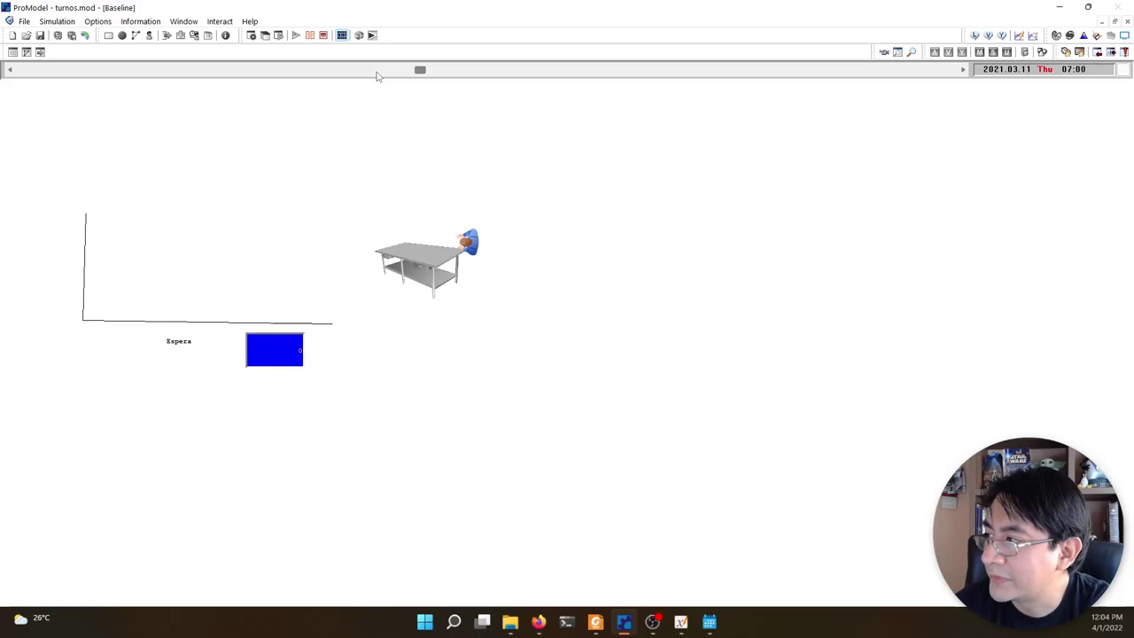
pyautogui.click(377, 75)
pyautogui.click(376, 71)
pyautogui.click(375, 70)
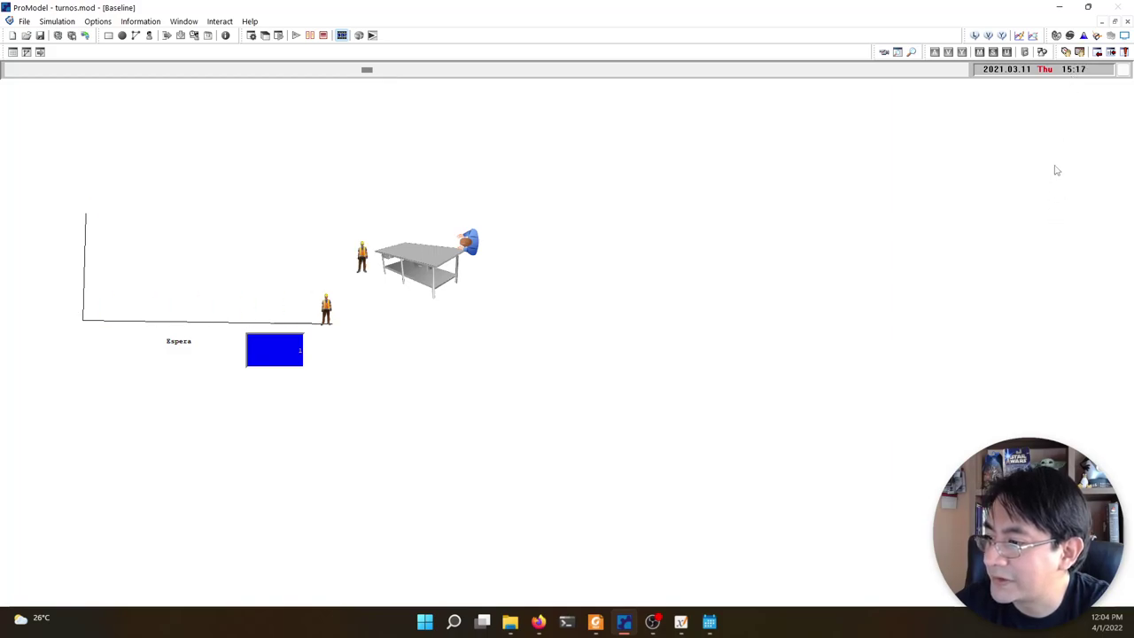
# - Speed up the animation until the run reaches March 31, 2021 and open the simulation results
pyautogui.click(488, 69)
pyautogui.click(668, 69)
pyautogui.moveTo(686, 69); pyautogui.dragTo(951, 69)
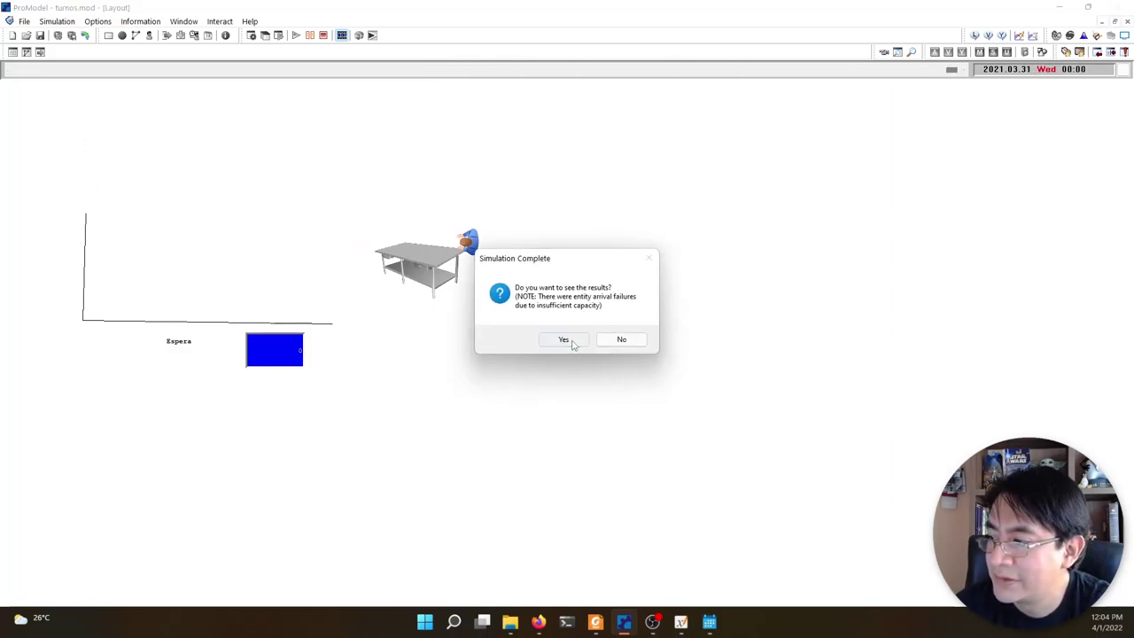
pyautogui.click(560, 338)
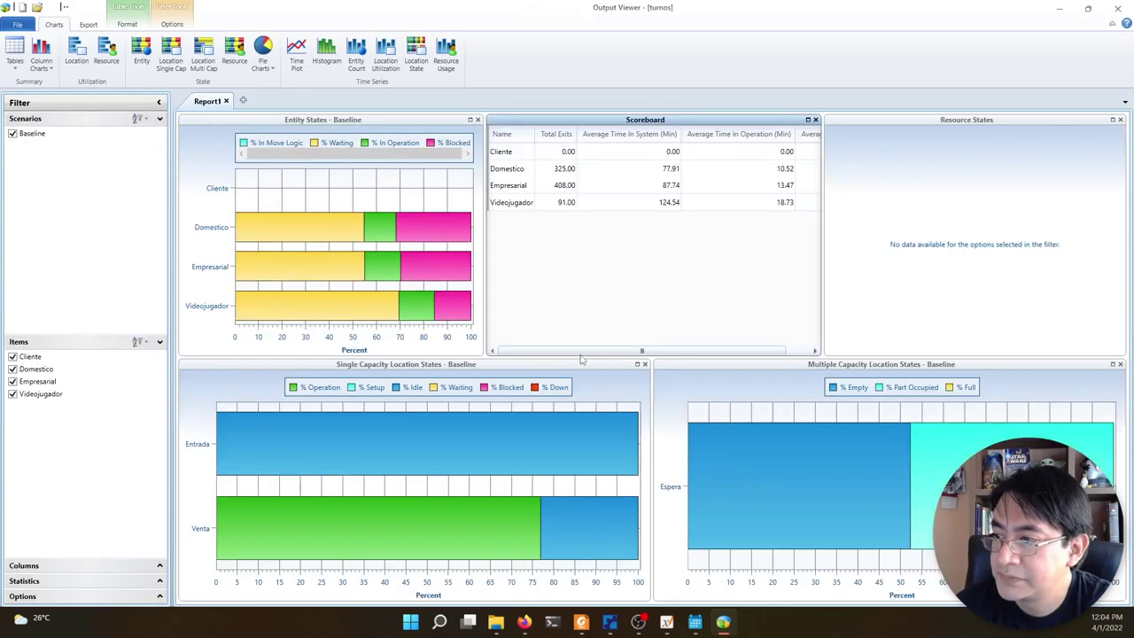
# - Switch to the Facultad de Ingeniería PDF and select the question about each customer type's average waiting time
pyautogui.moveTo(653, 620)
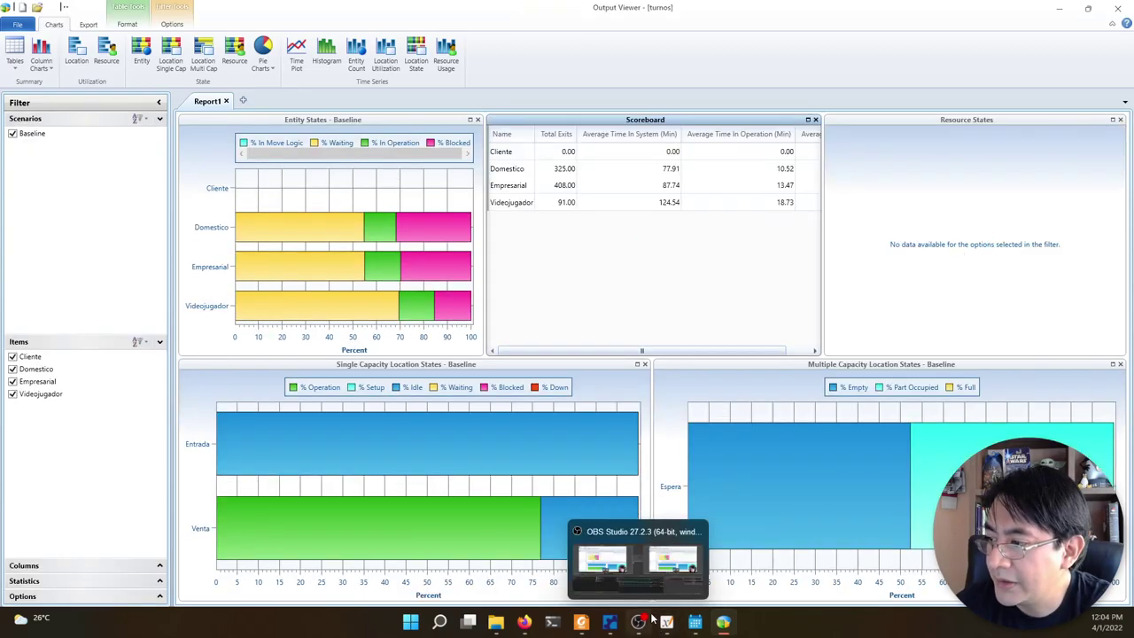
pyautogui.moveTo(581, 622)
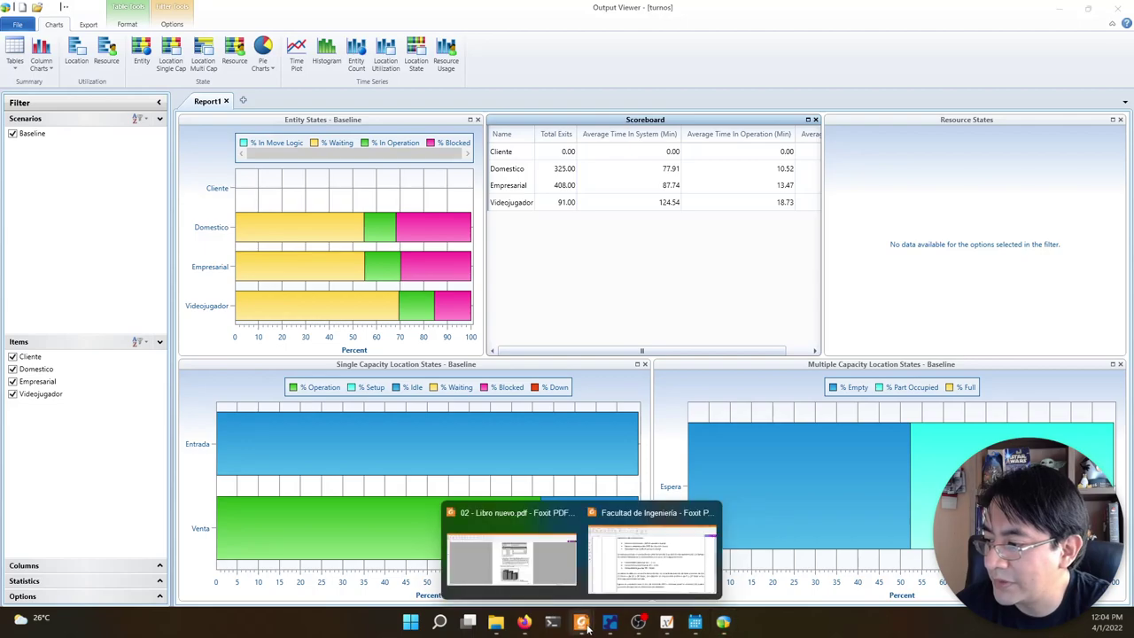
pyautogui.click(634, 592)
pyautogui.scroll(-1, 582, 454)
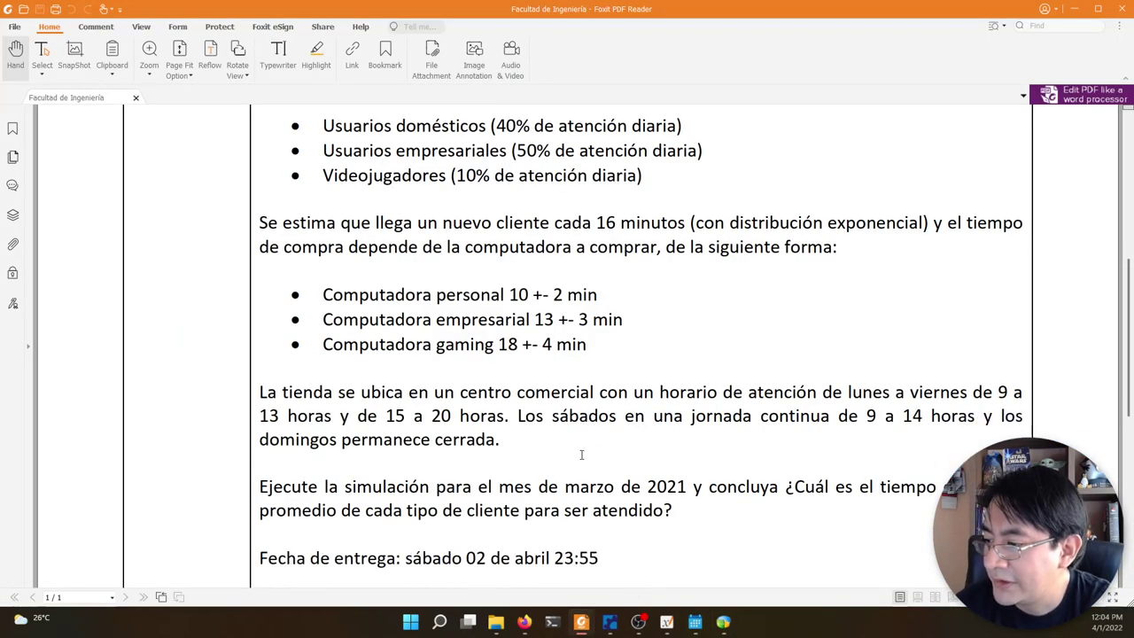
pyautogui.scroll(-2, 582, 454)
pyautogui.moveTo(605, 420); pyautogui.dragTo(676, 444)
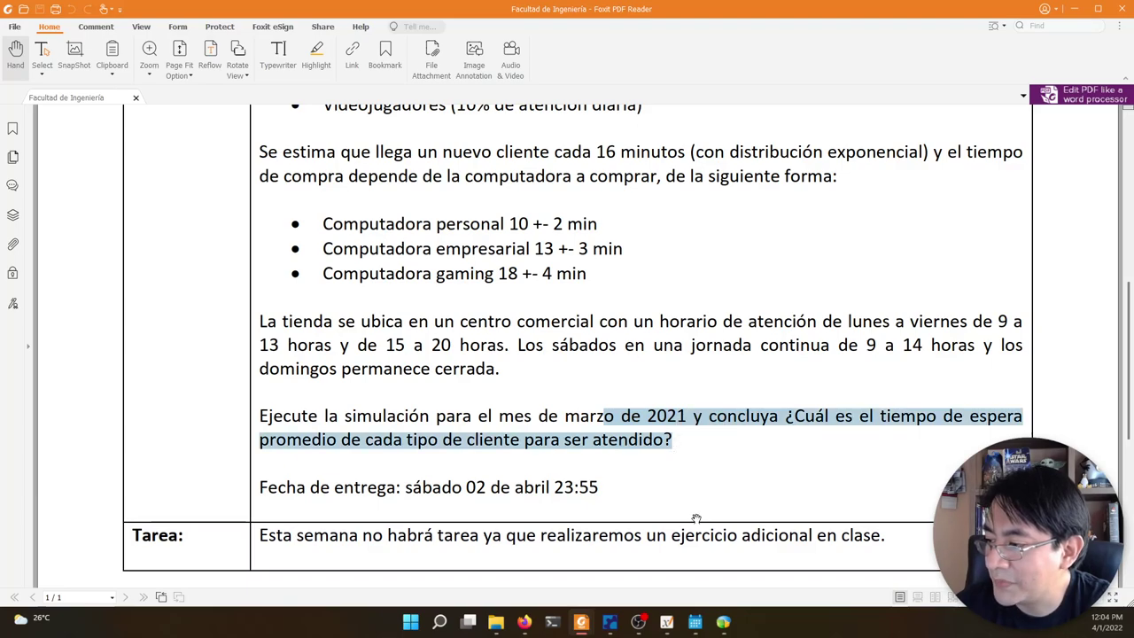
# - Switch to Output Viewer, examine the Entity Summary table and close the viewer without saving the report changes
pyautogui.click(723, 621)
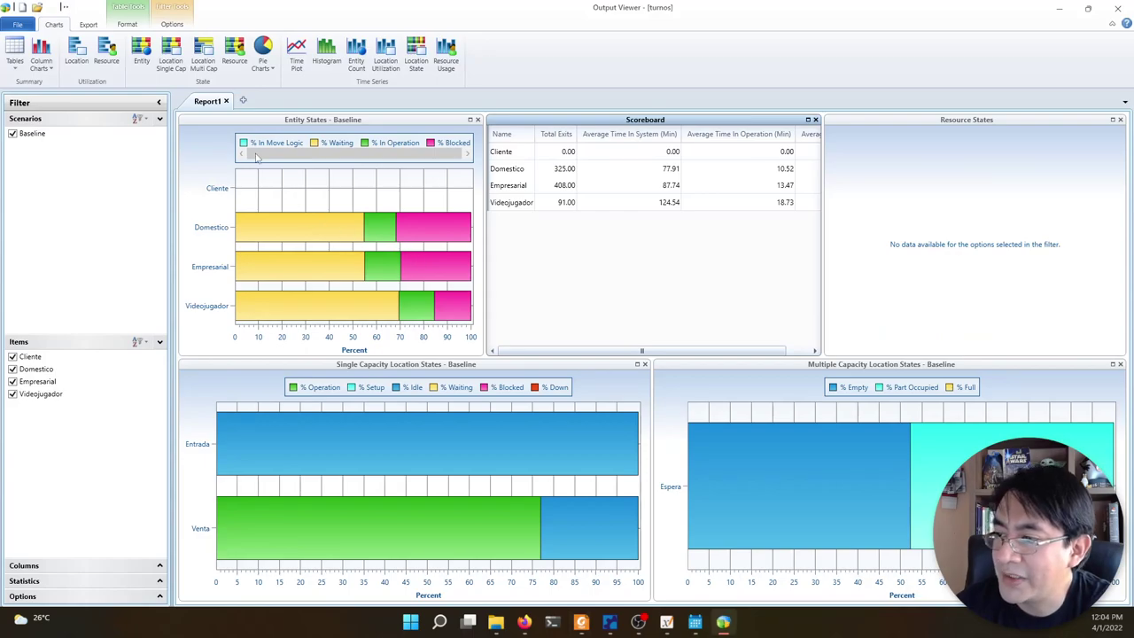
pyautogui.click(15, 55)
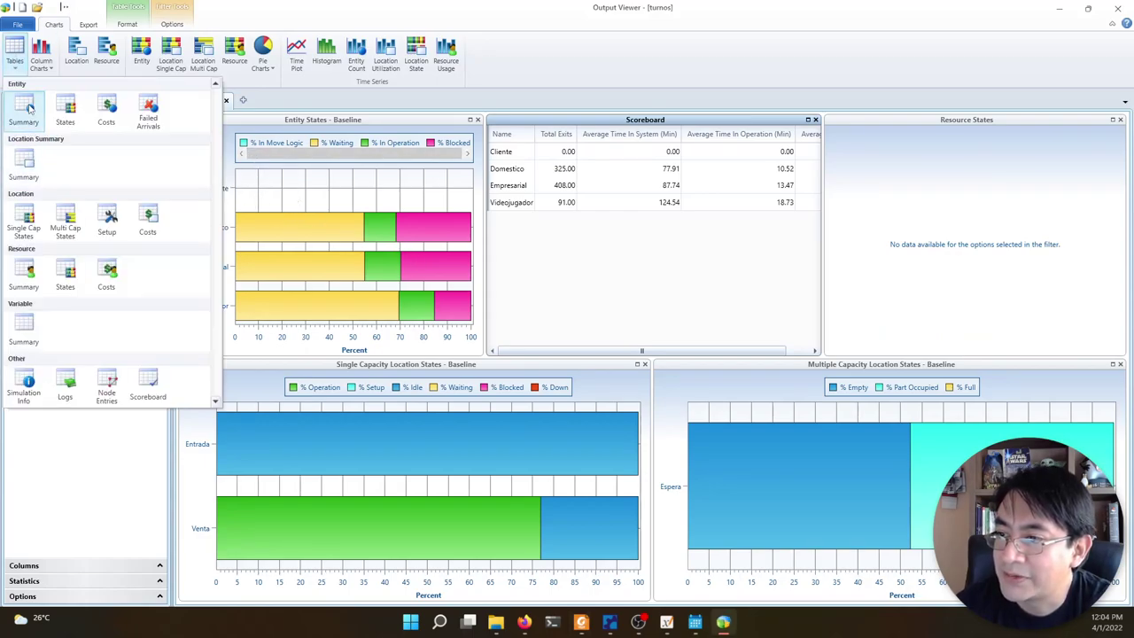
pyautogui.click(29, 107)
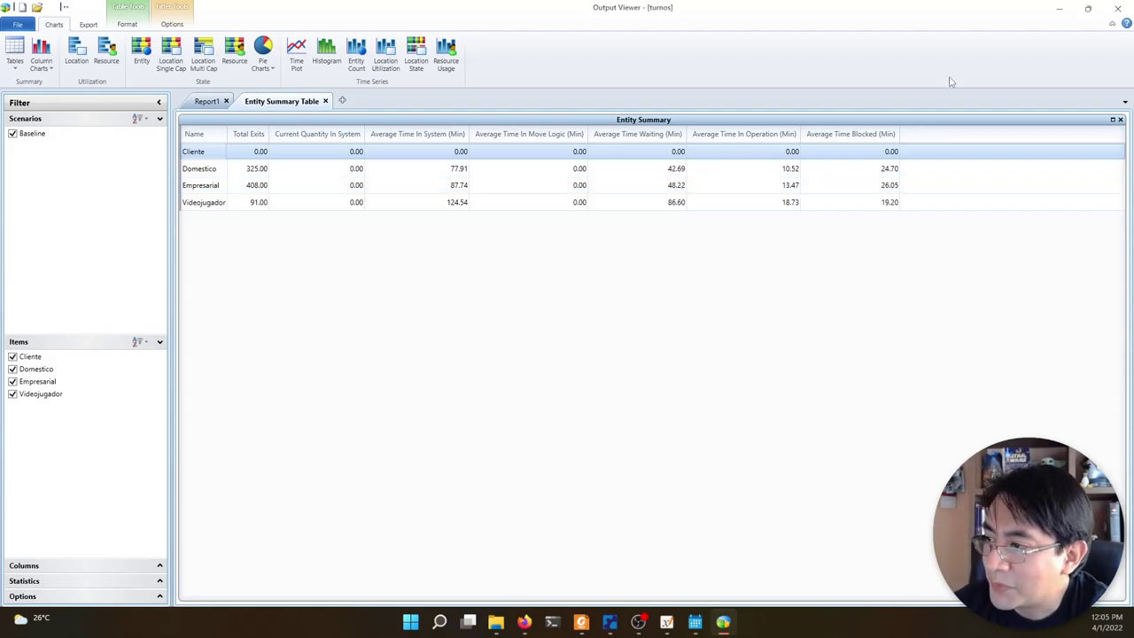
pyautogui.click(1118, 8)
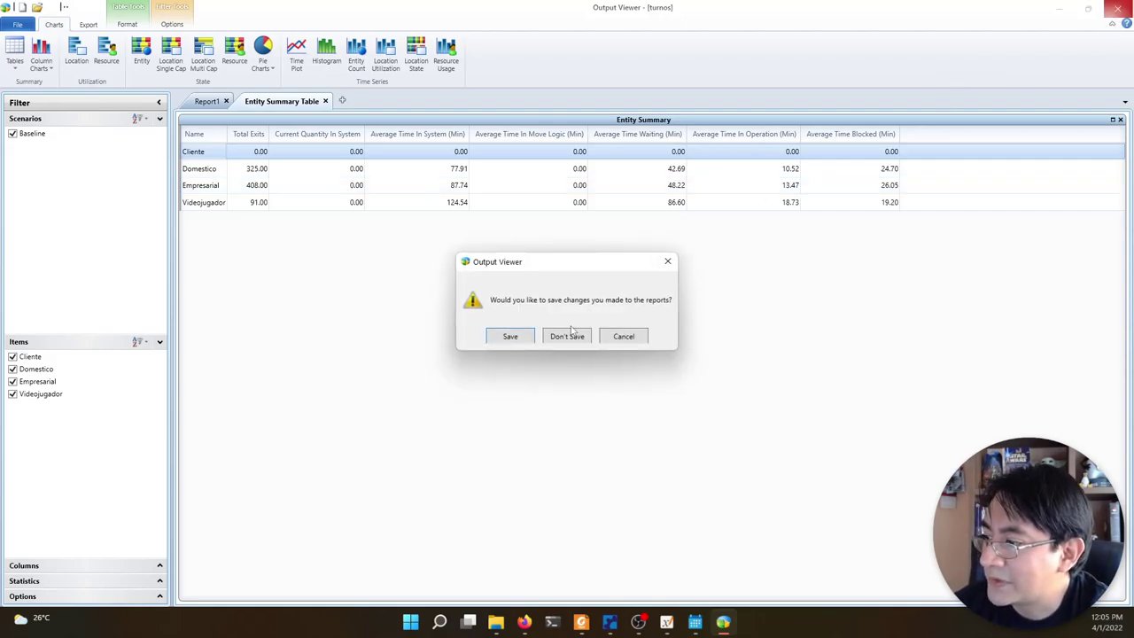
pyautogui.click(572, 337)
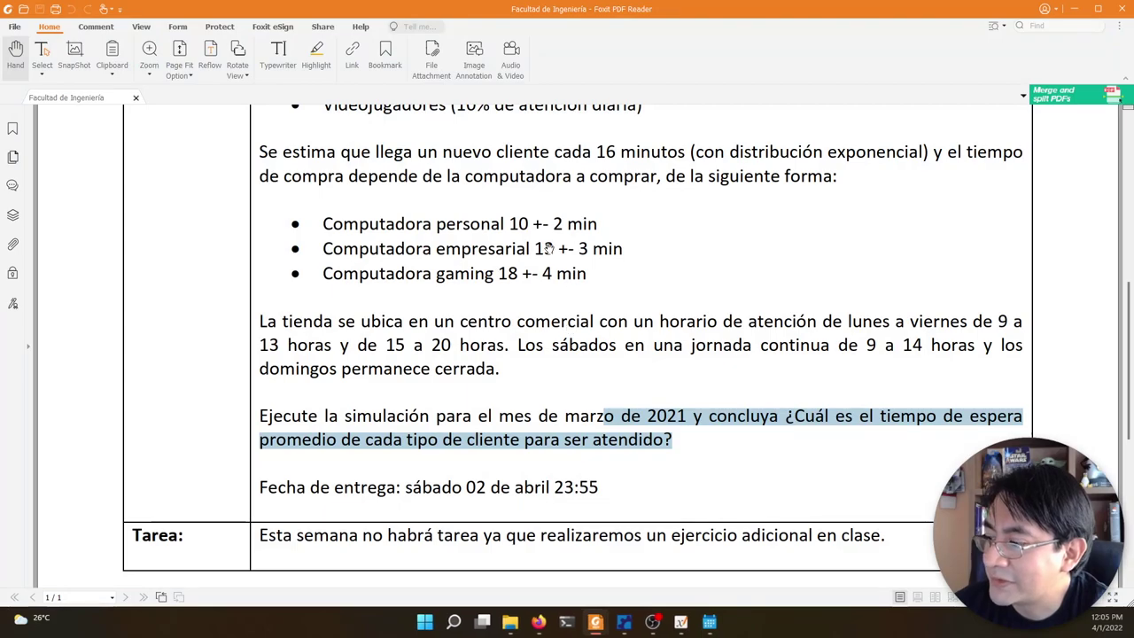
# - Switch to ProModel, rerun the simulation at high animation speed and open its results
pyautogui.click(623, 621)
pyautogui.click(295, 38)
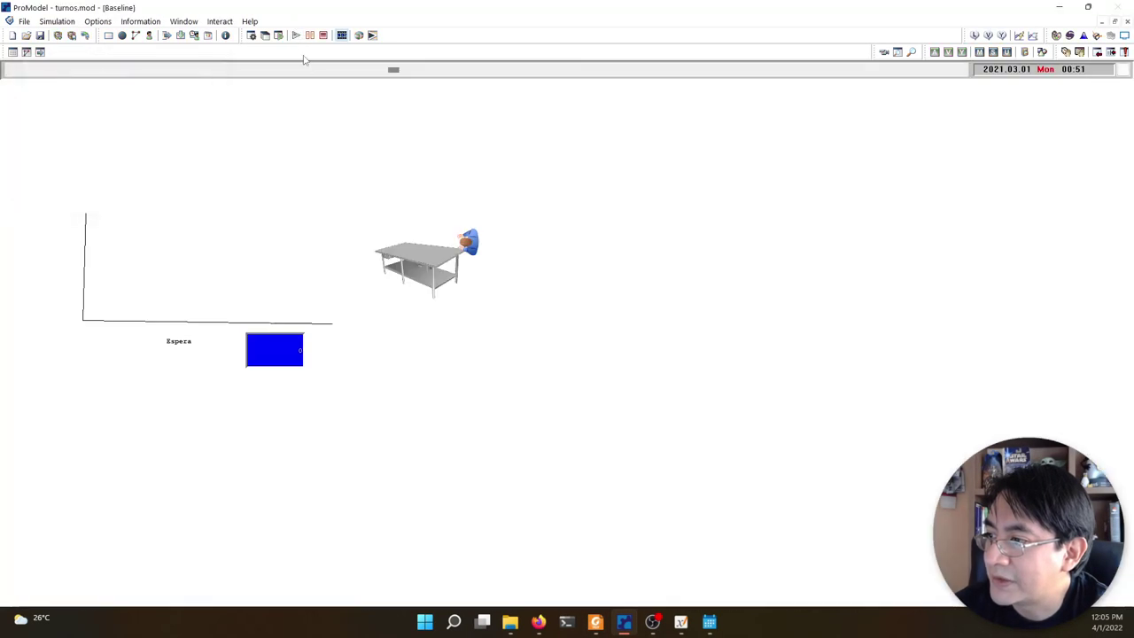
pyautogui.click(929, 70)
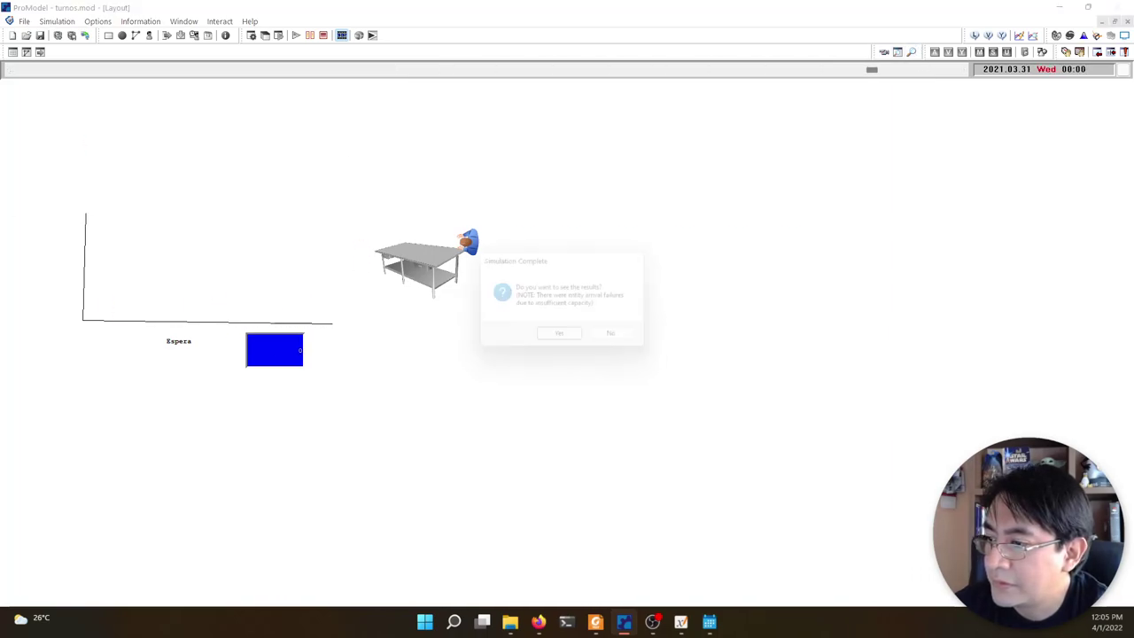
pyautogui.click(564, 340)
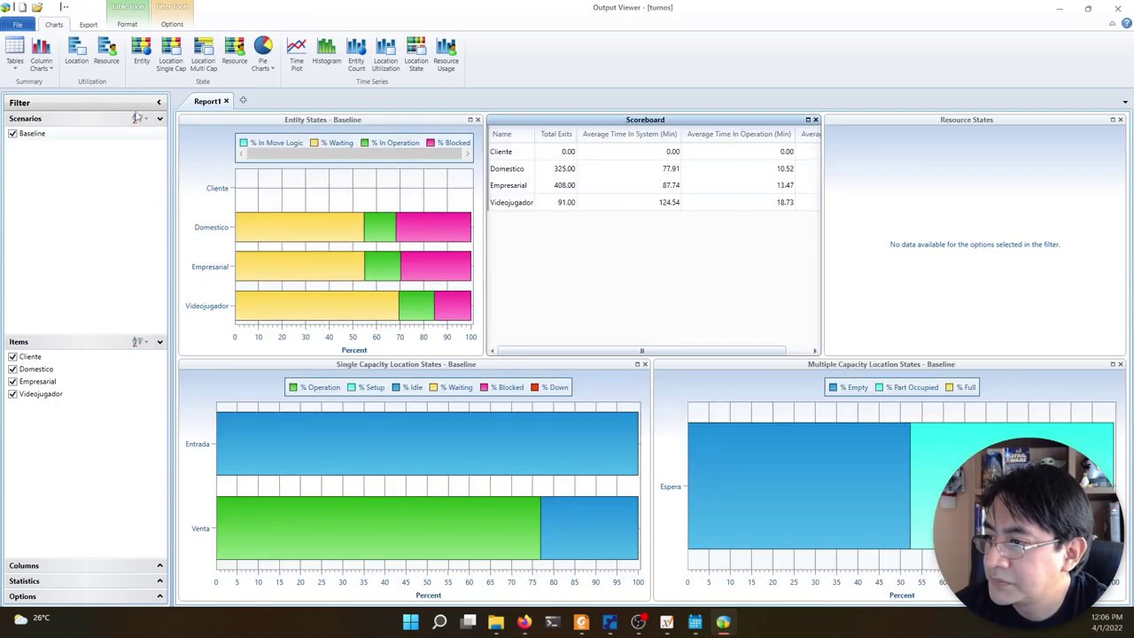
# - Open the Entity Summary table and check it against the waiting-time question in the Facultad de Ingeniería PDF
pyautogui.click(18, 64)
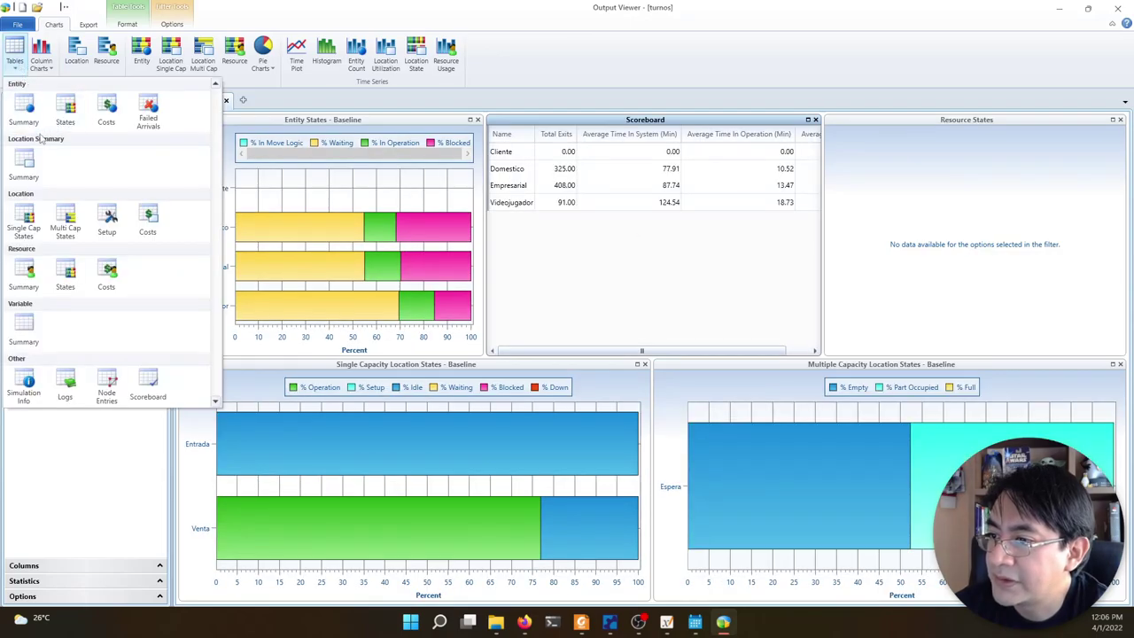
pyautogui.click(24, 110)
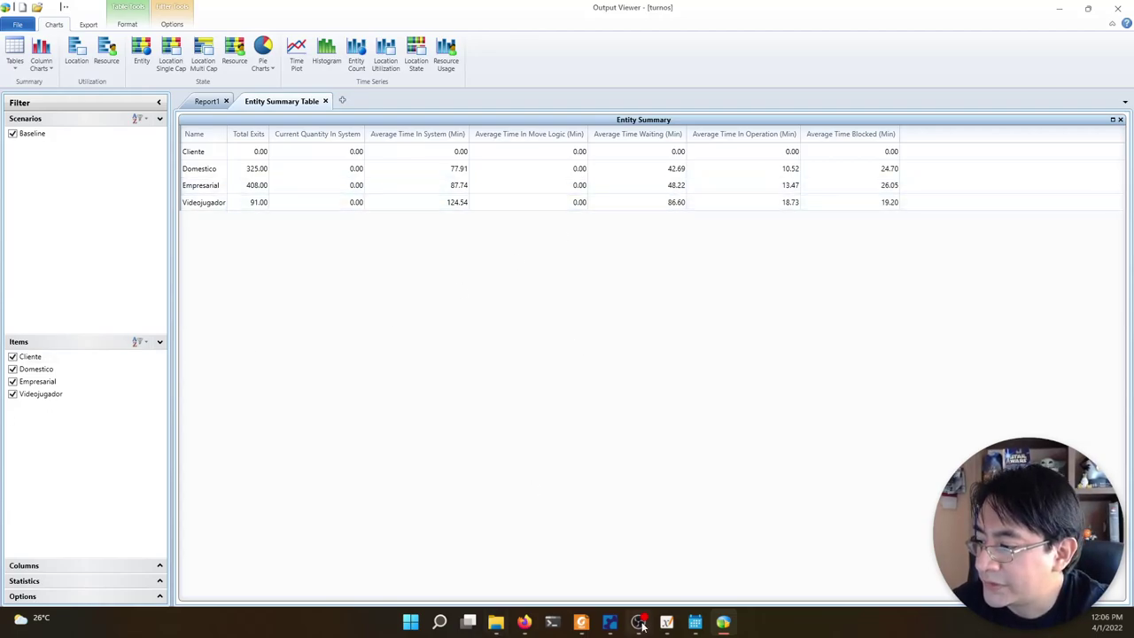
pyautogui.moveTo(602, 627)
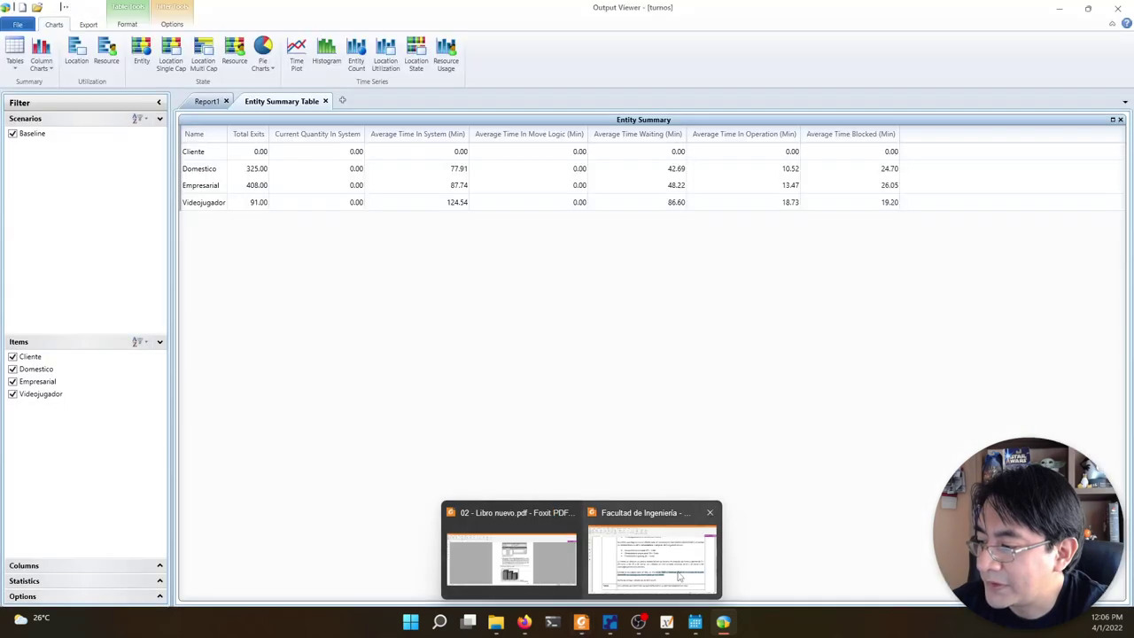
pyautogui.click(679, 576)
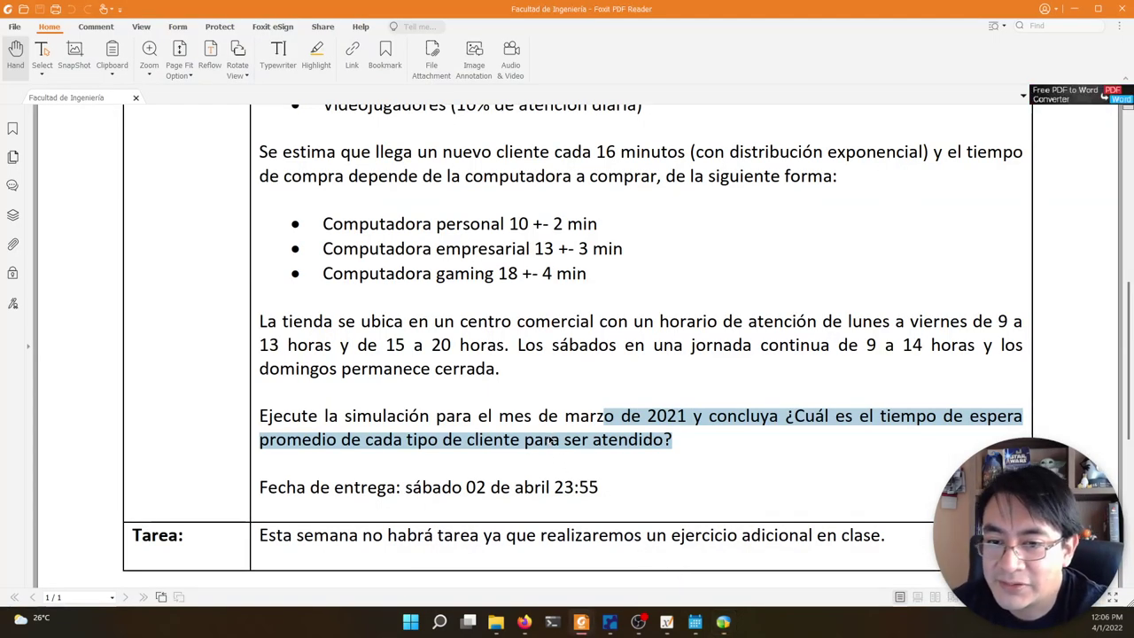